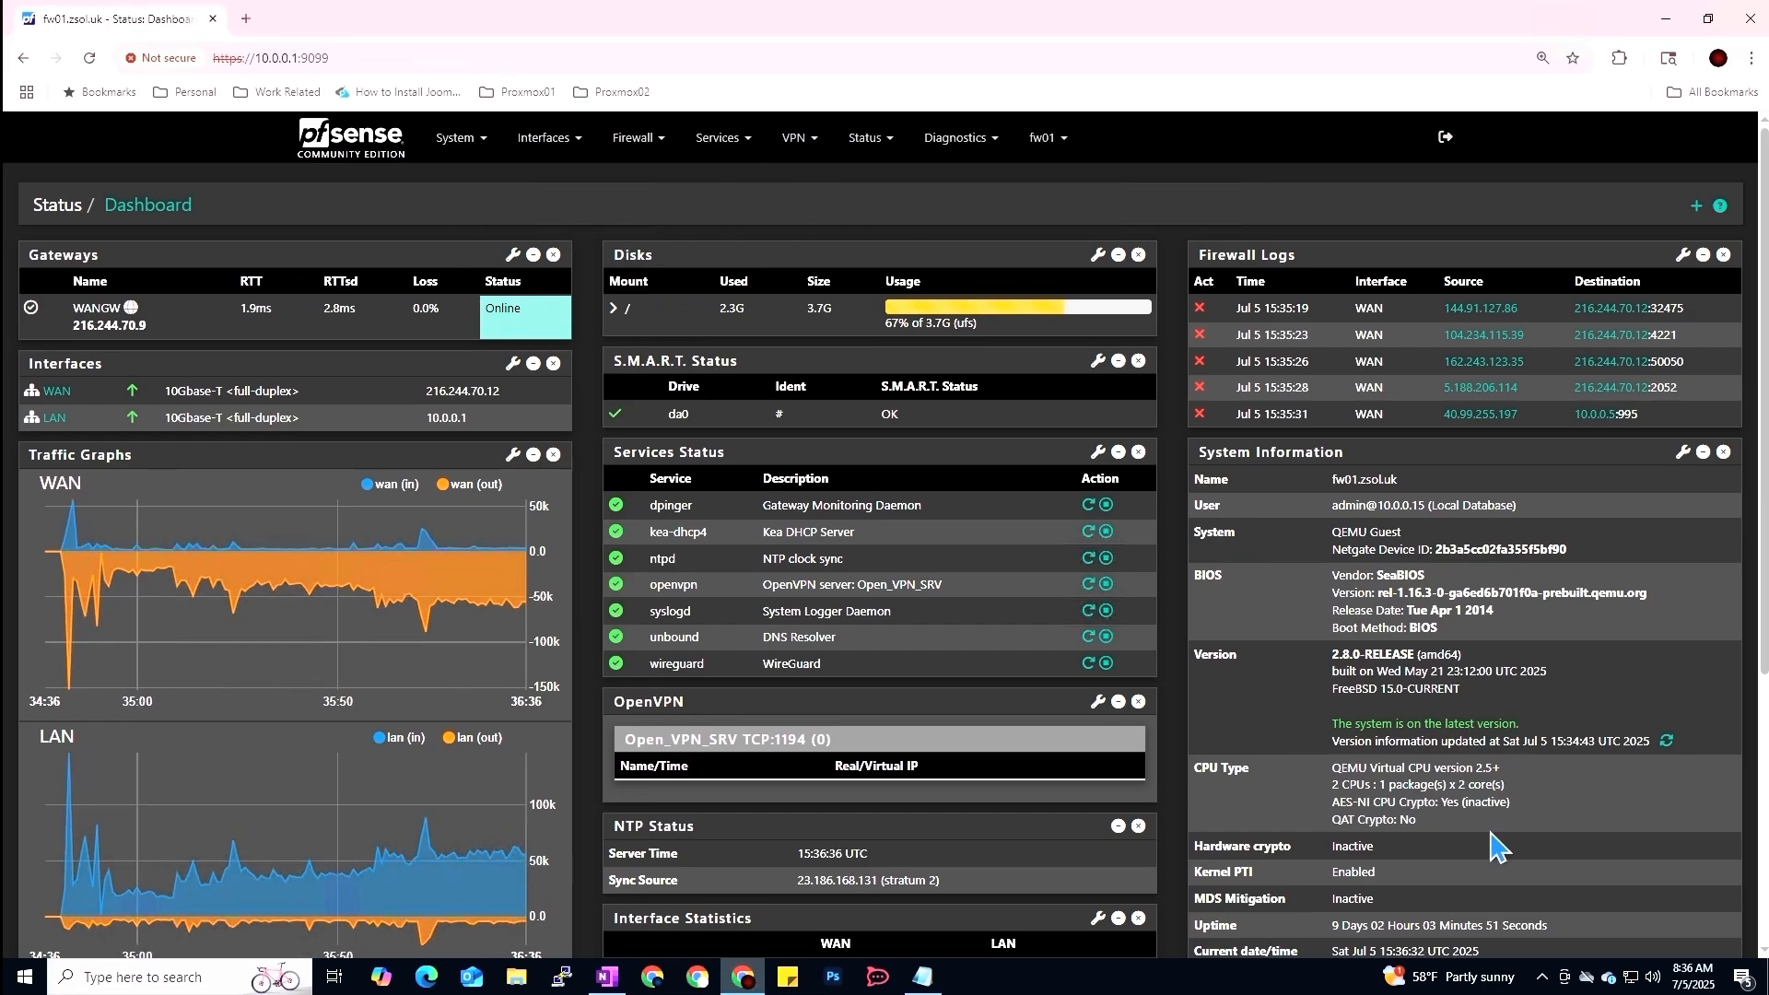
View the Ethernet adapter's network connection details in Windows, including its IPv4 address and gateway, and return to the browser
{"action": "right_click", "coordinate": [1631, 977]}
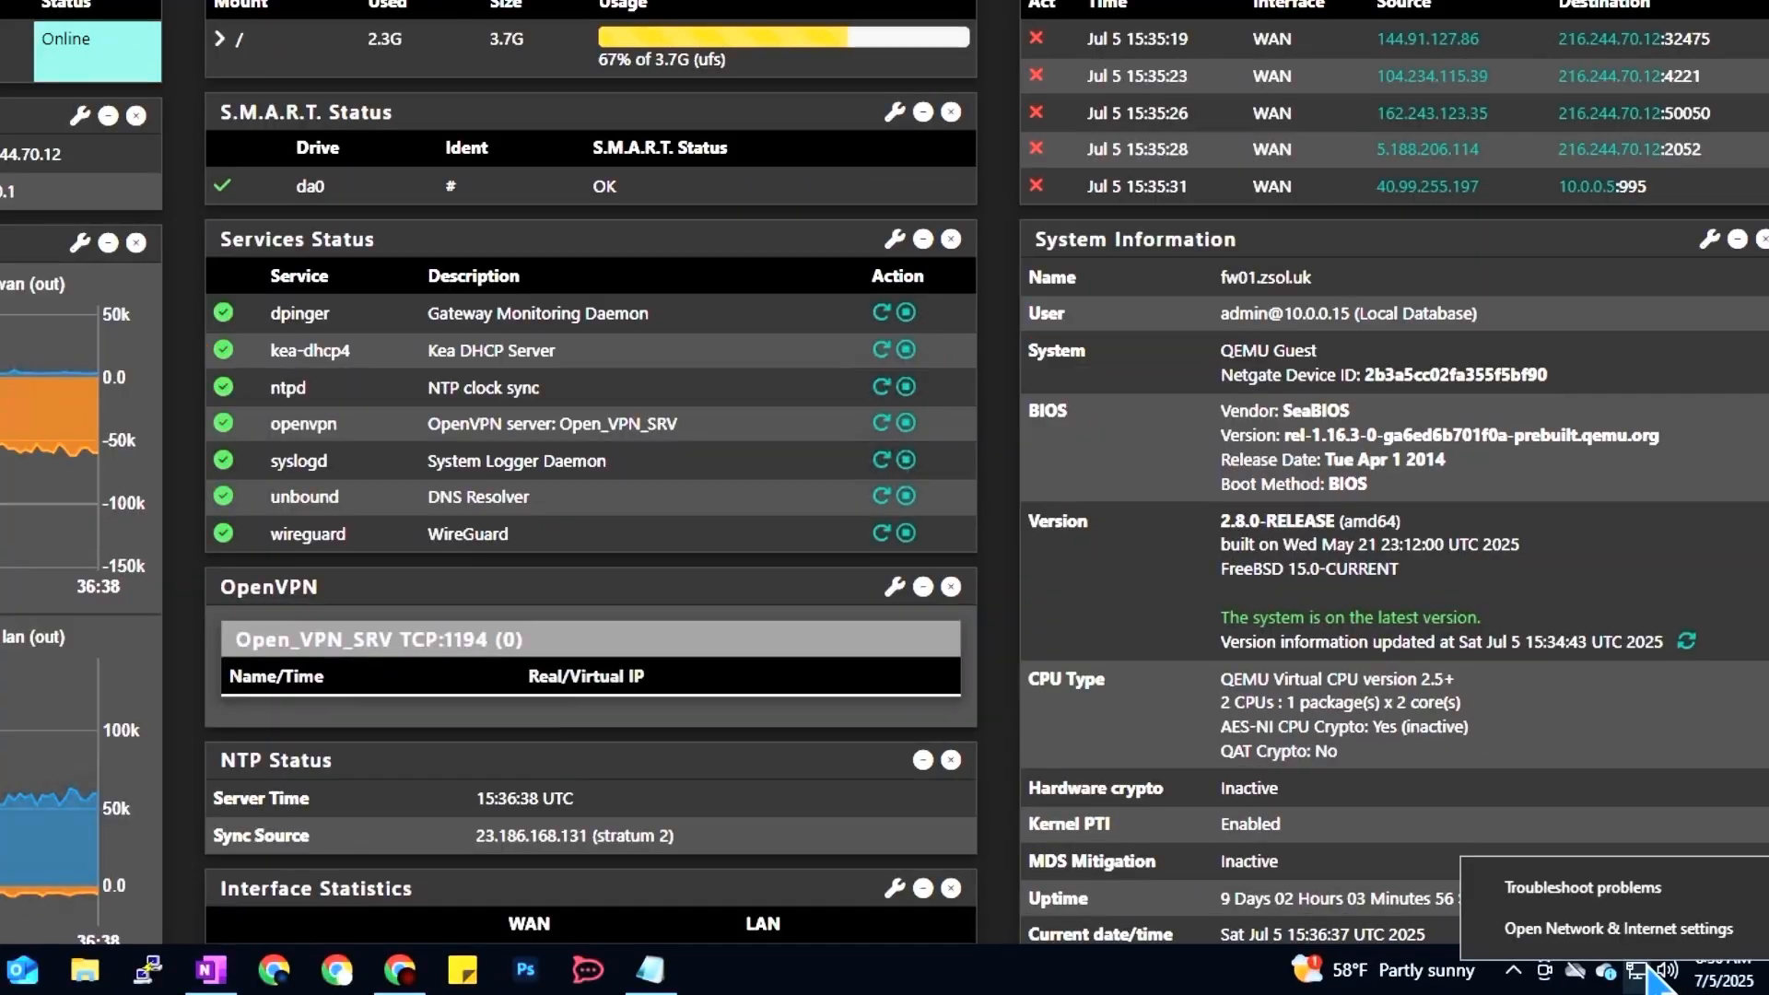
{"action": "left_click", "coordinate": [1588, 924]}
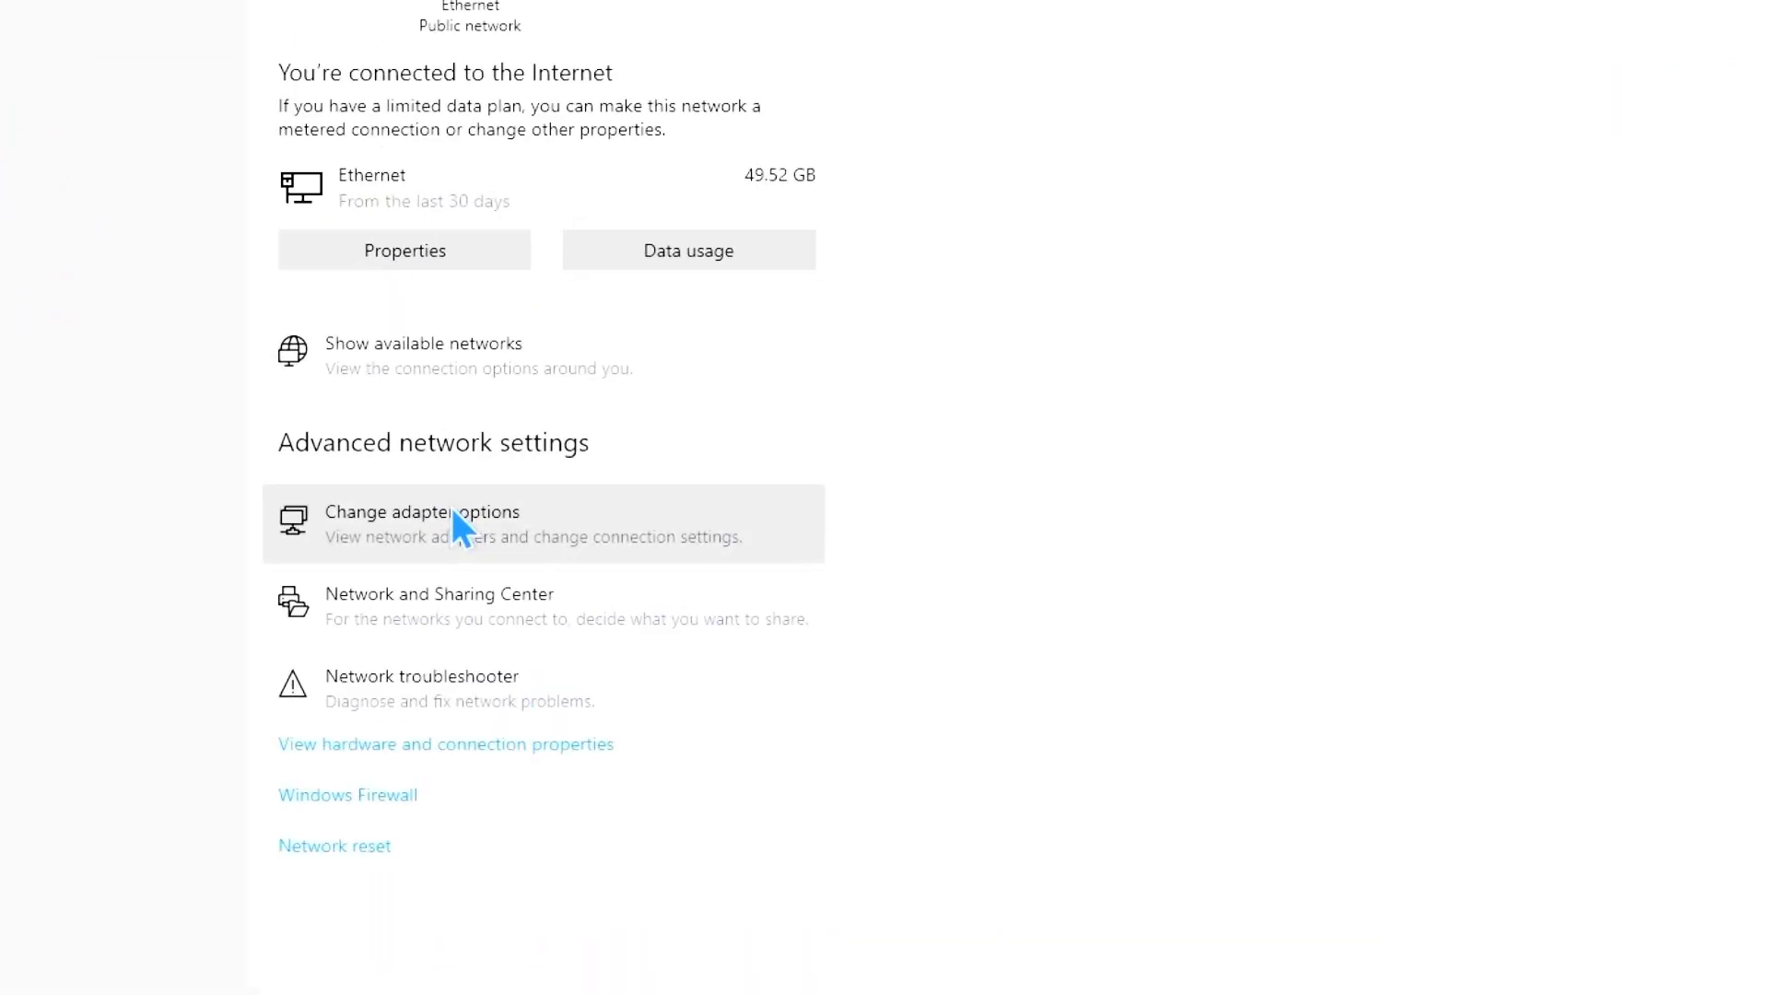
{"action": "left_click", "coordinate": [452, 512]}
{"action": "double_click", "coordinate": [495, 159]}
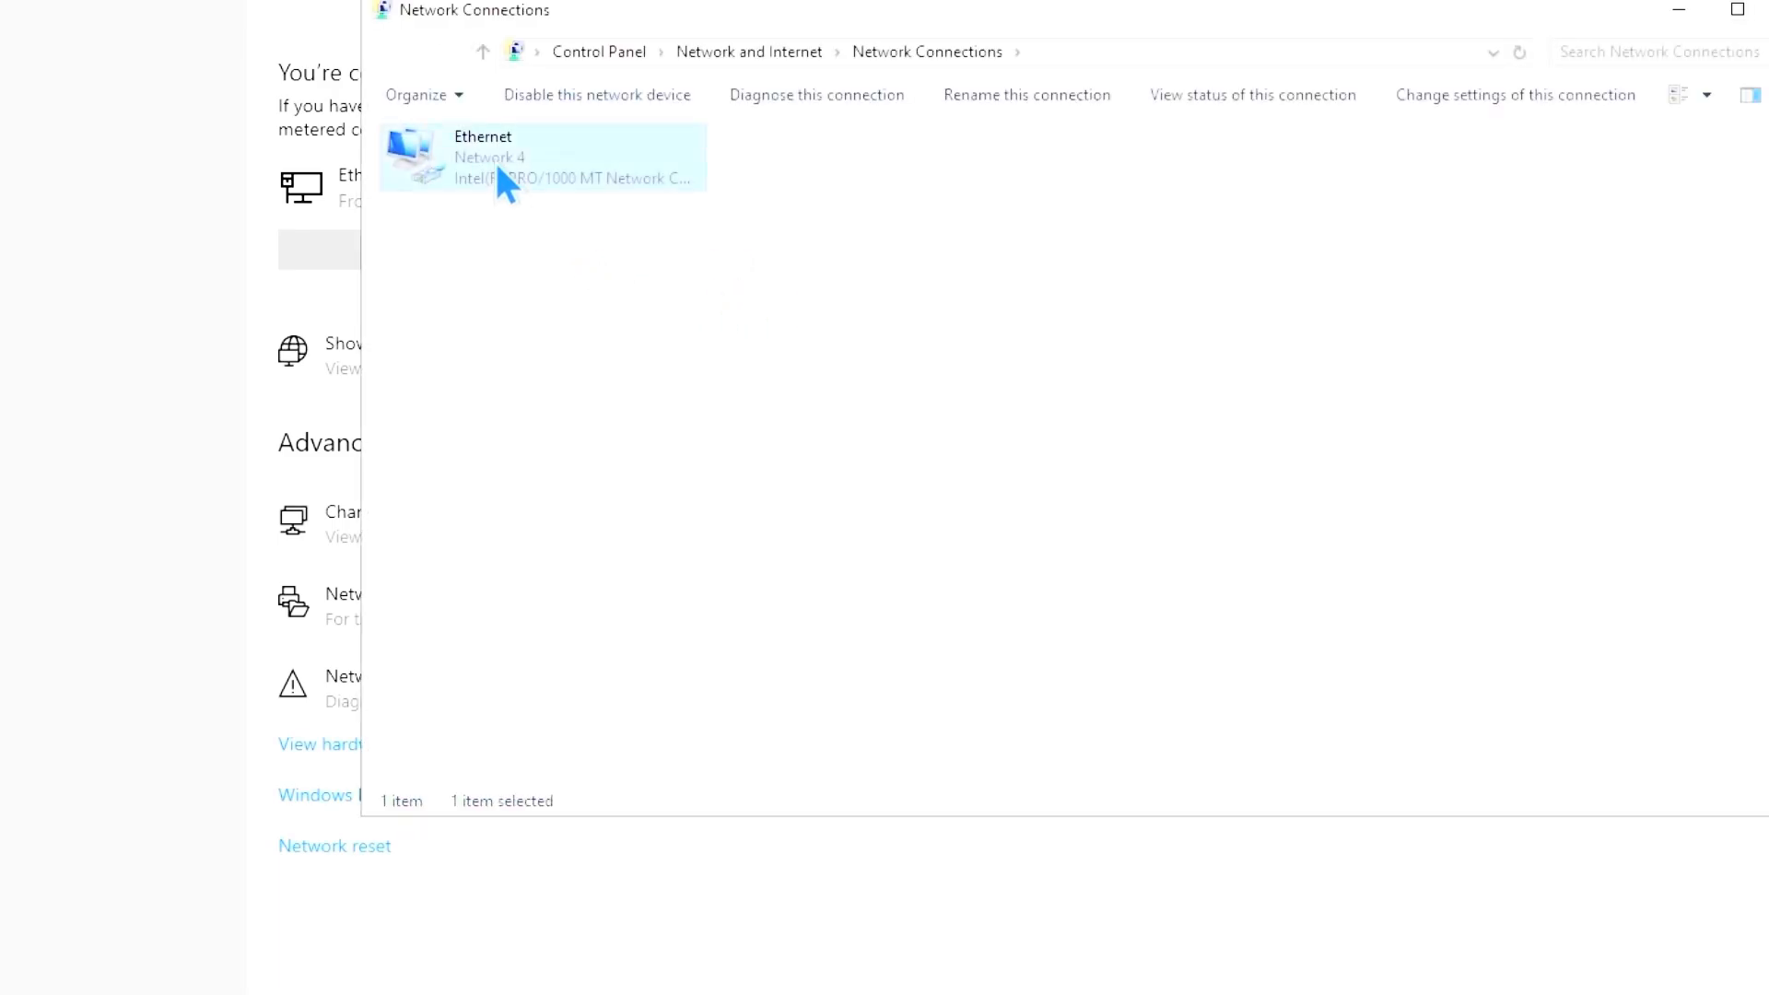
{"action": "left_click", "coordinate": [940, 394]}
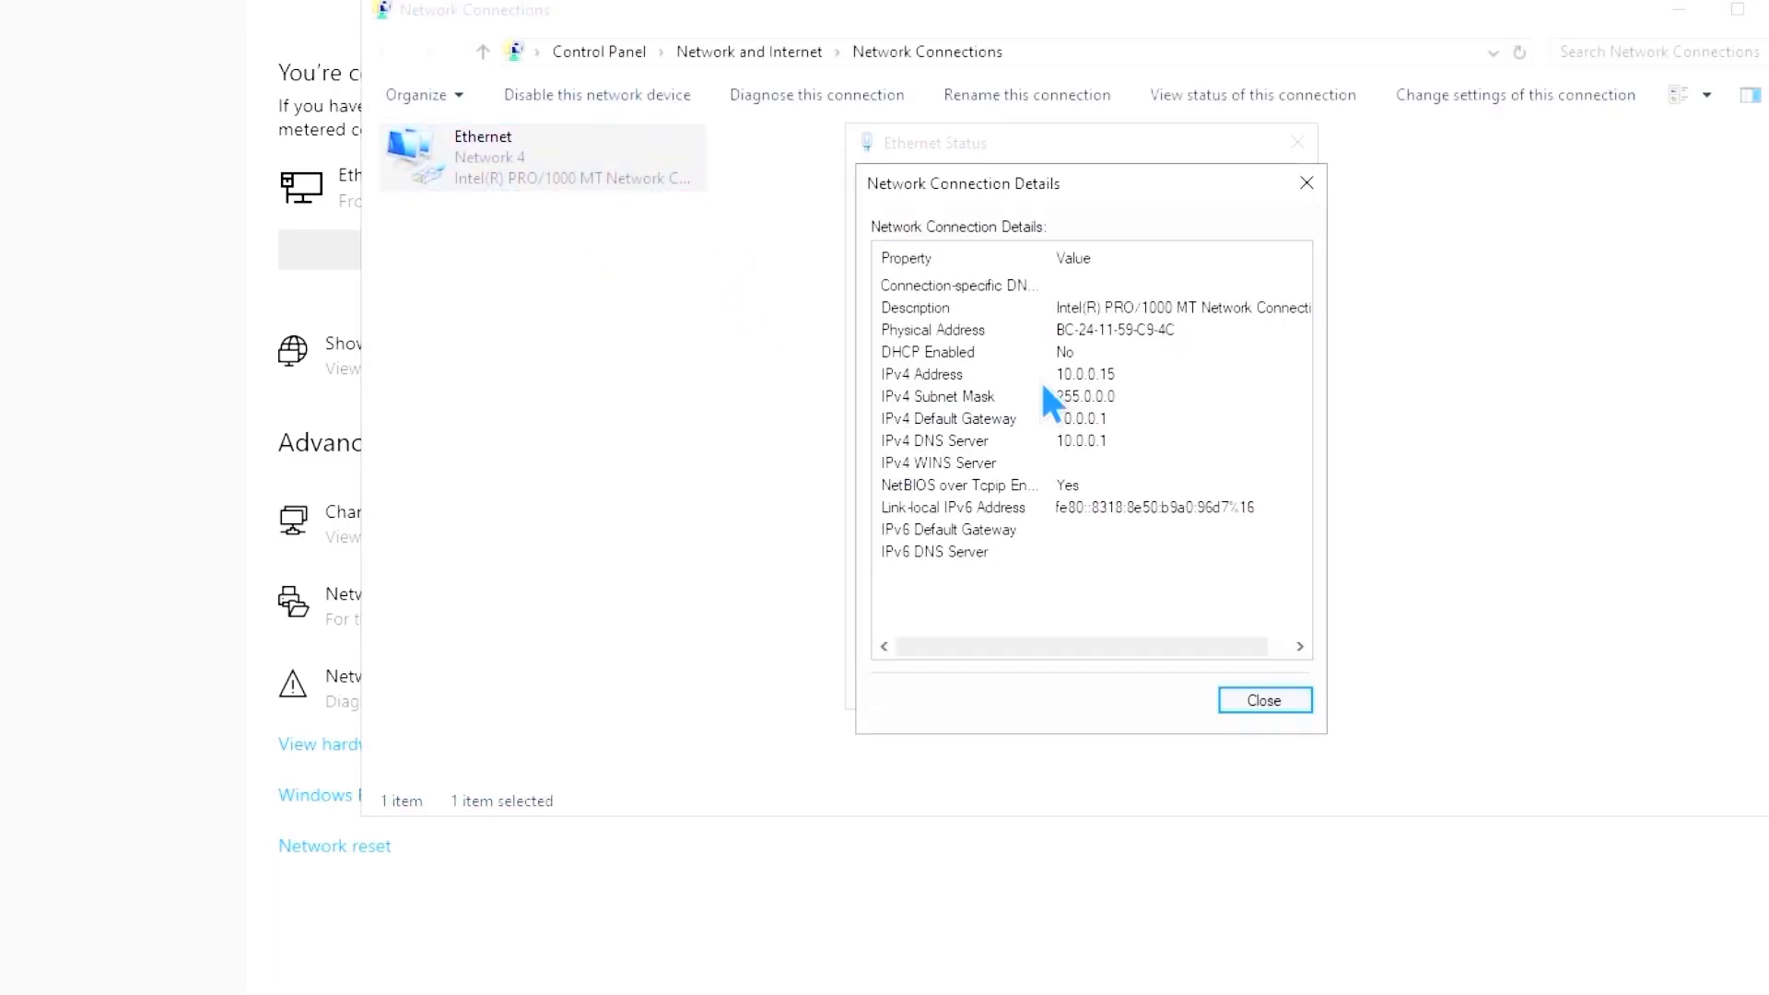
{"action": "left_click", "coordinate": [1307, 182]}
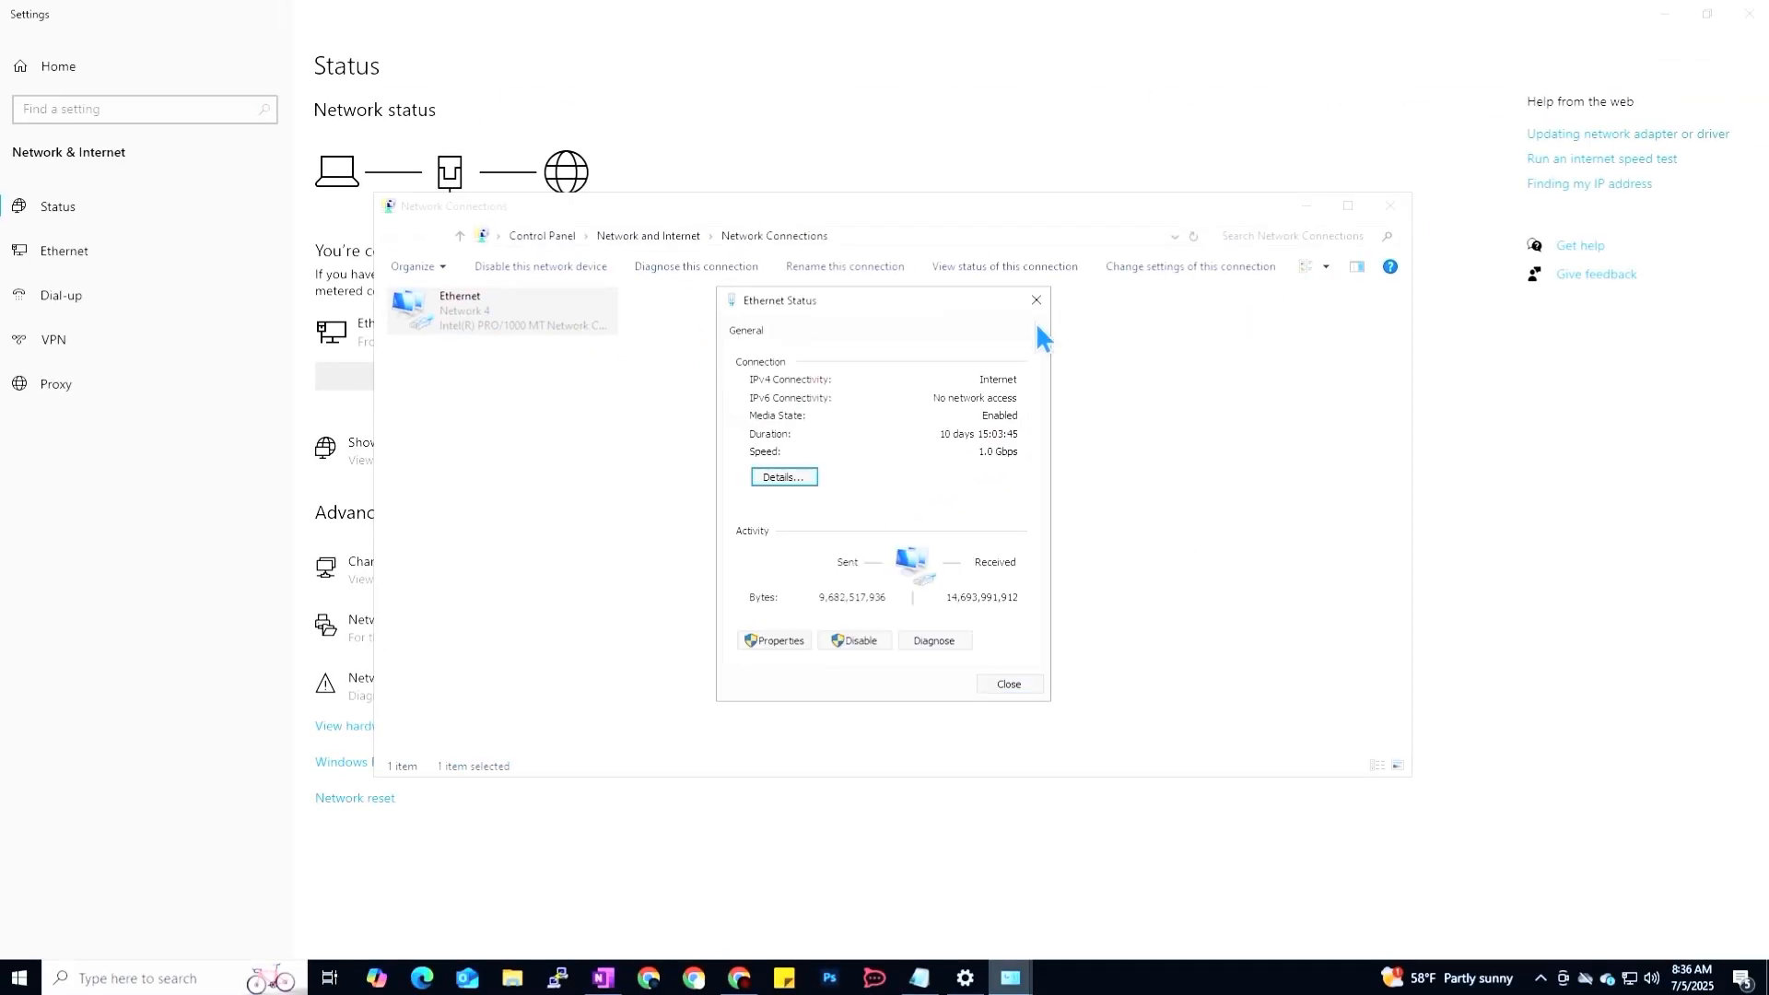
{"action": "left_click", "coordinate": [1297, 142]}
{"action": "left_click", "coordinate": [1662, 16]}
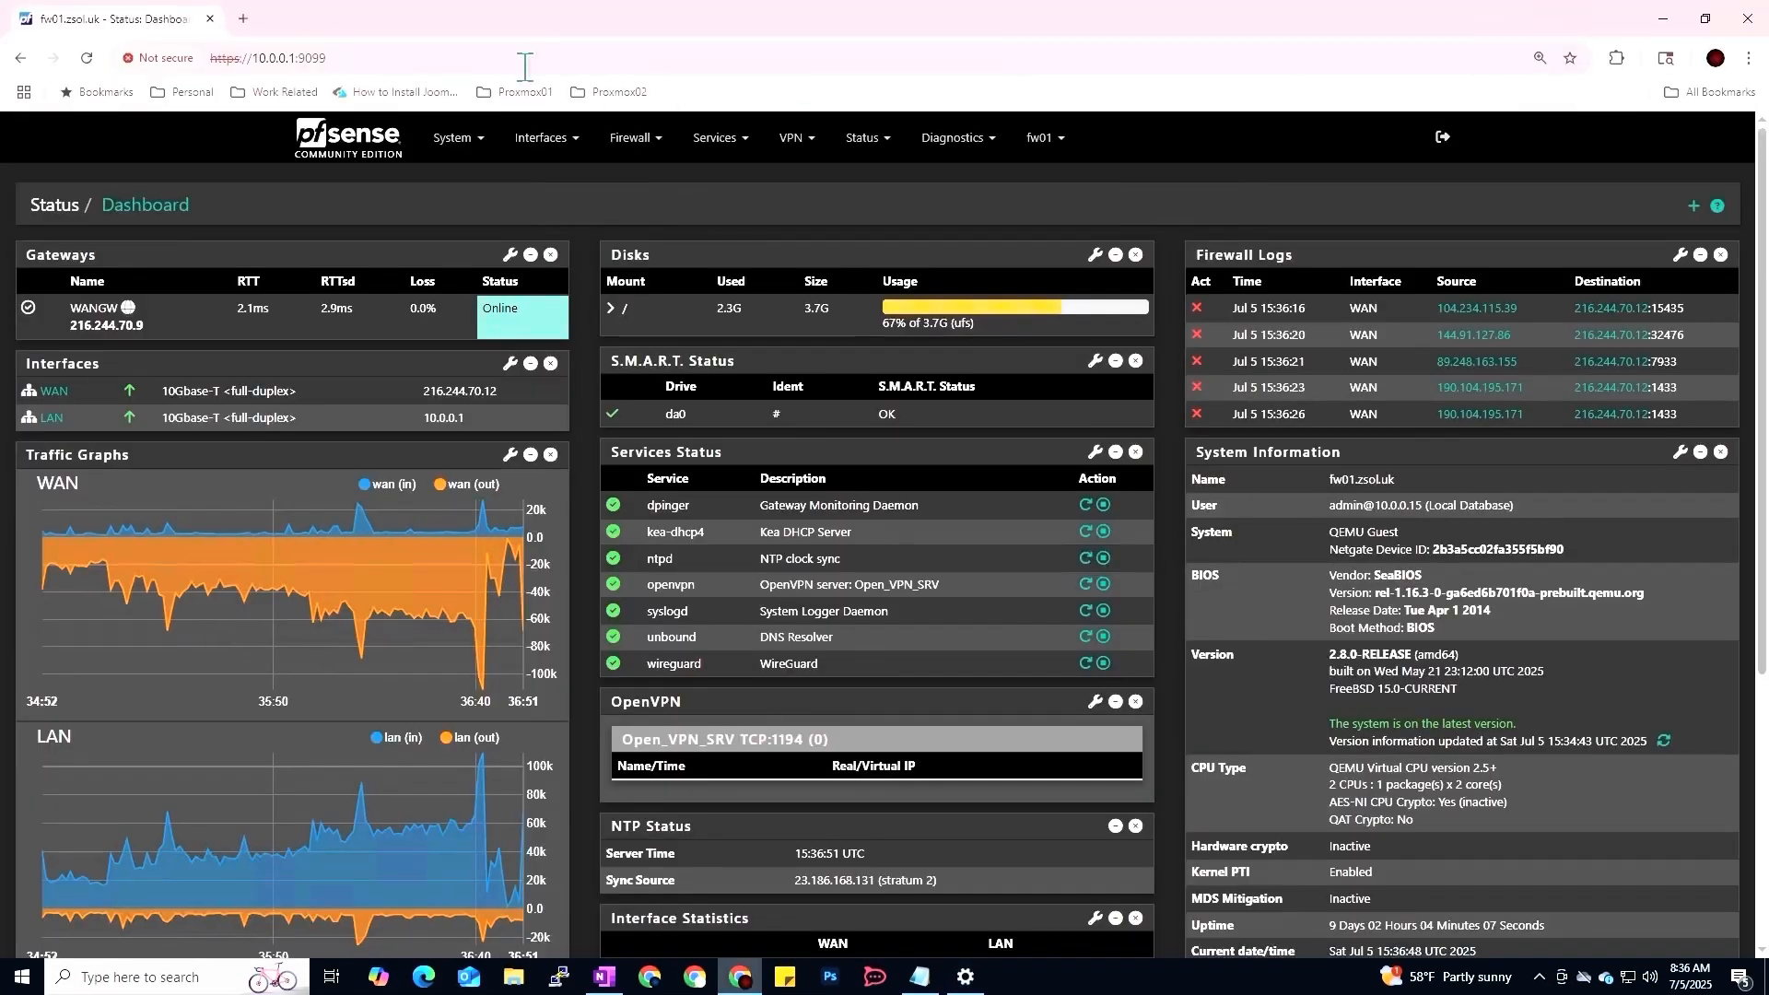
Open the LAN interface configuration in pfSense and review its static IPv4 settings
{"action": "left_click", "coordinate": [585, 176]}
{"action": "left_click", "coordinate": [525, 351]}
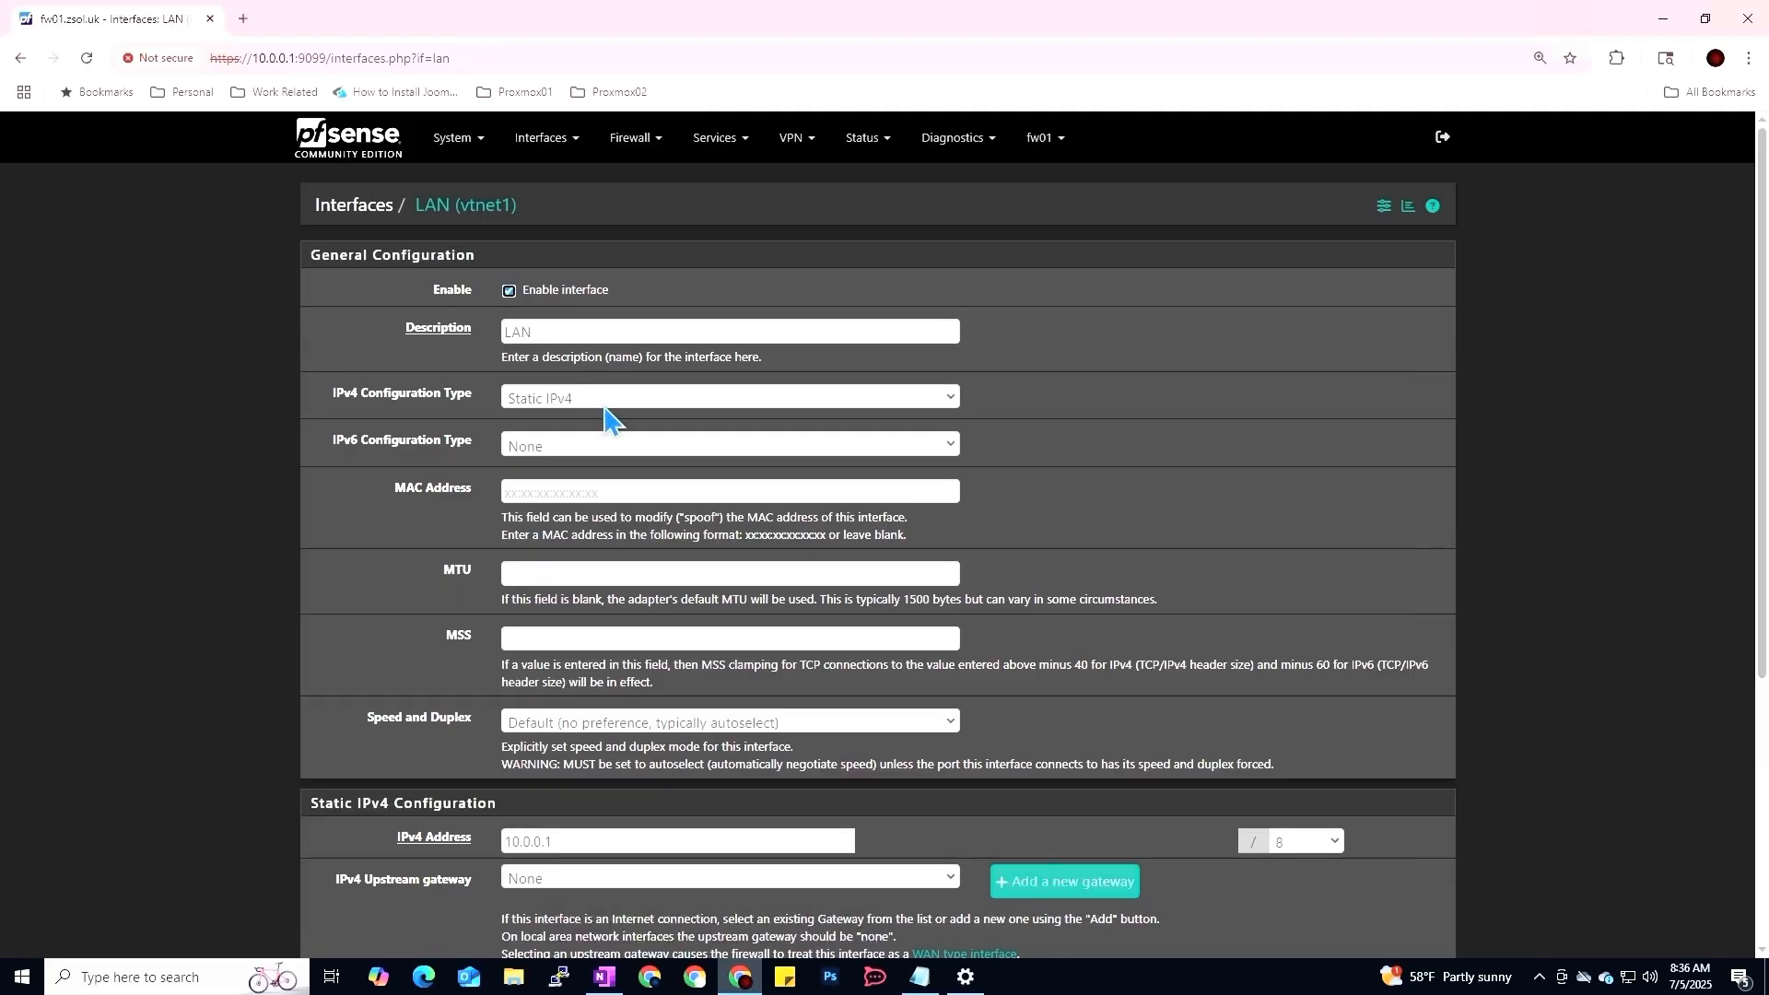
{"action": "scroll", "coordinate": [608, 420], "scroll_direction": "down", "scroll_amount": 5}
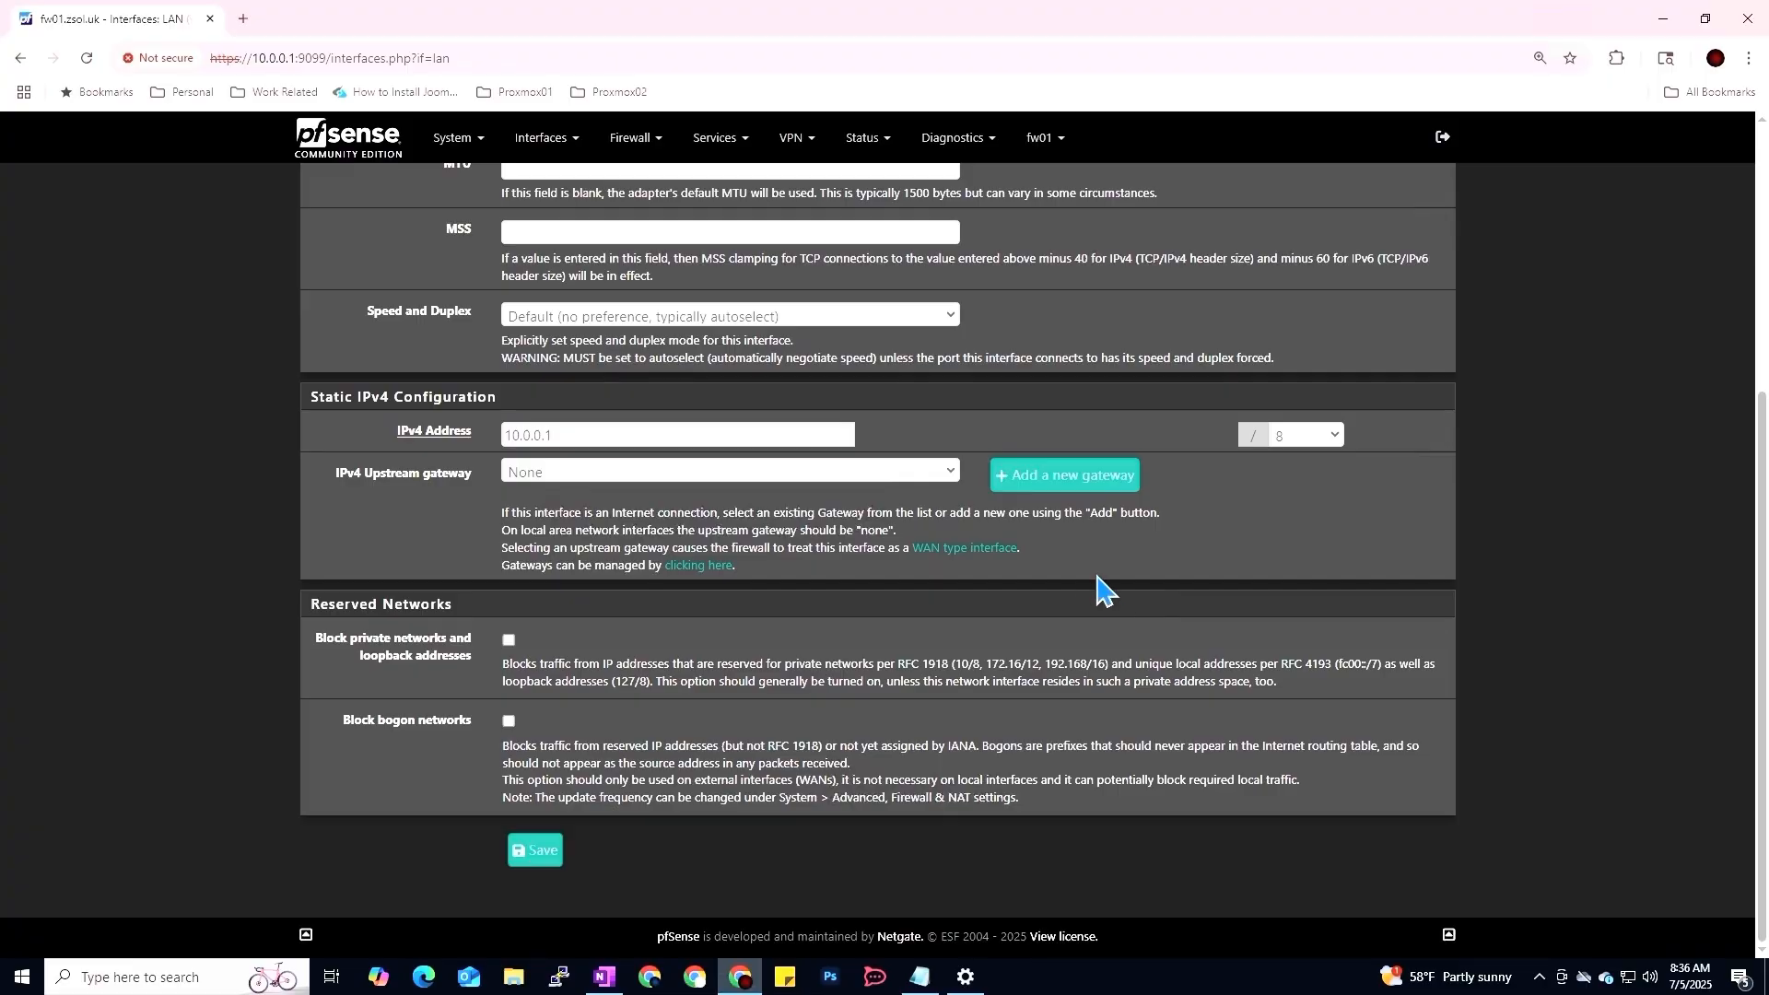
{"action": "scroll", "coordinate": [1512, 655], "scroll_direction": "up", "scroll_amount": 5}
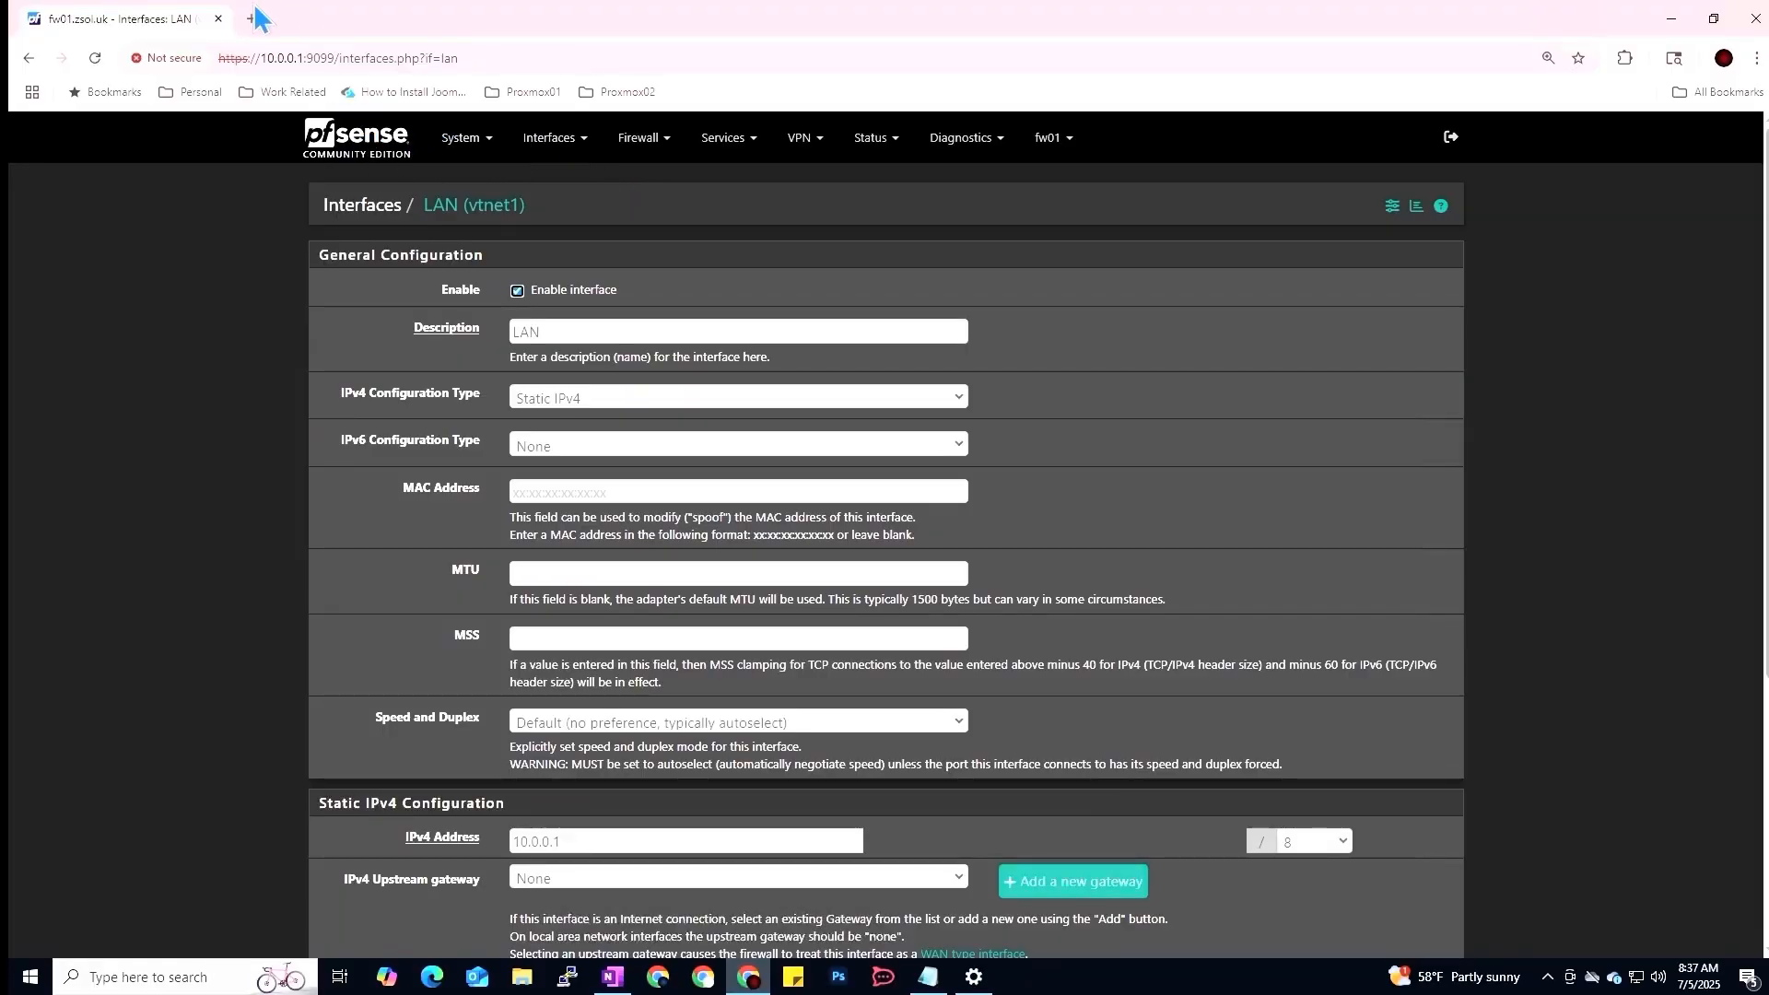
Open the Webmin login page at 10.0.0.5:10000 in a new browser tab
{"action": "left_click", "coordinate": [251, 20]}
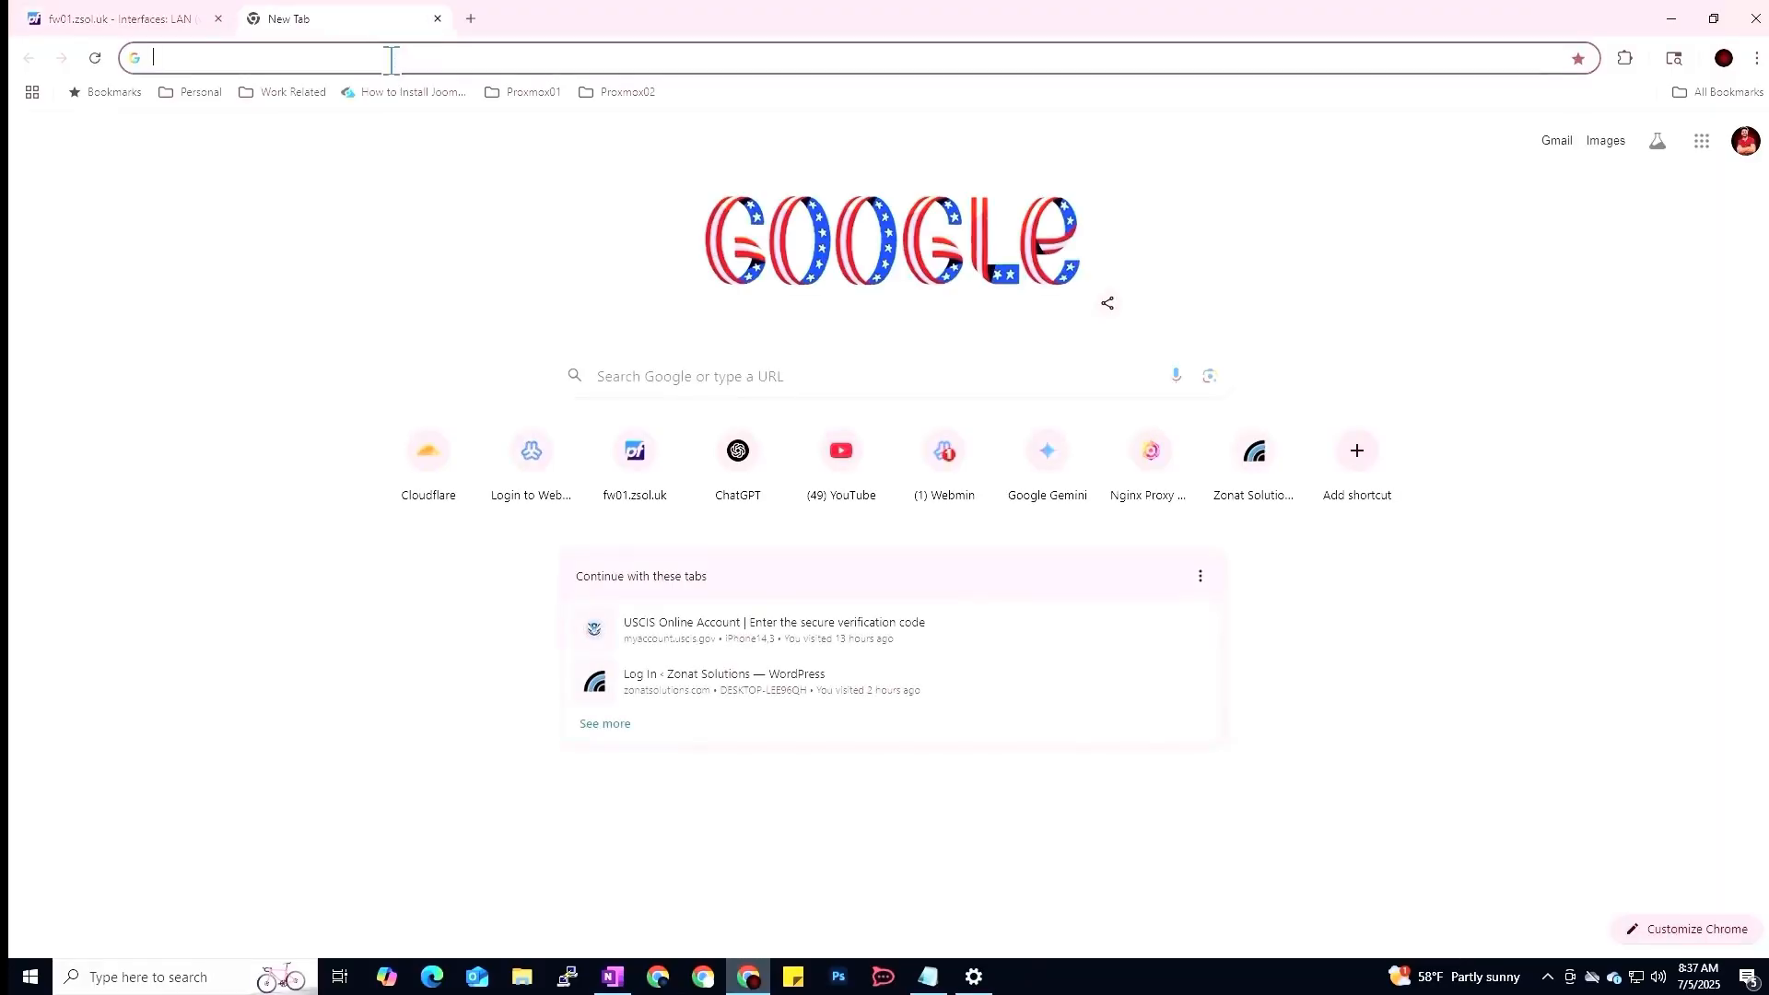
{"action": "type", "text": "10.0.0.5"}
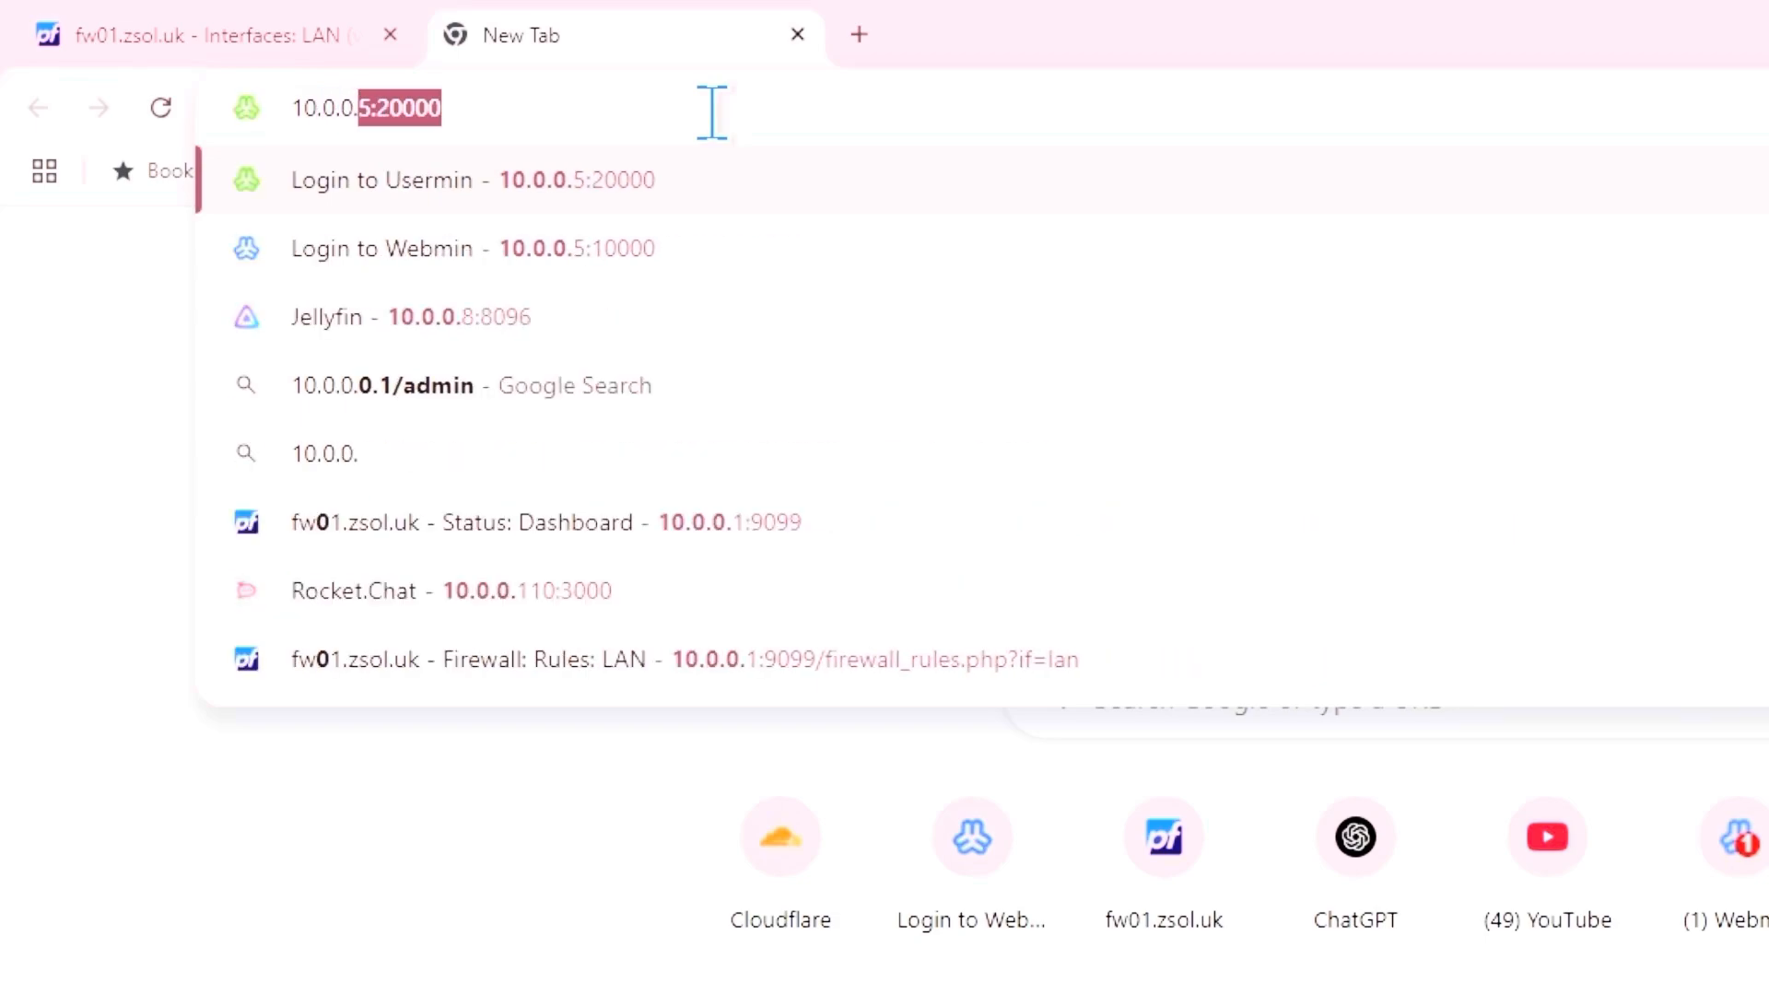
{"action": "type", "text": ":10000"}
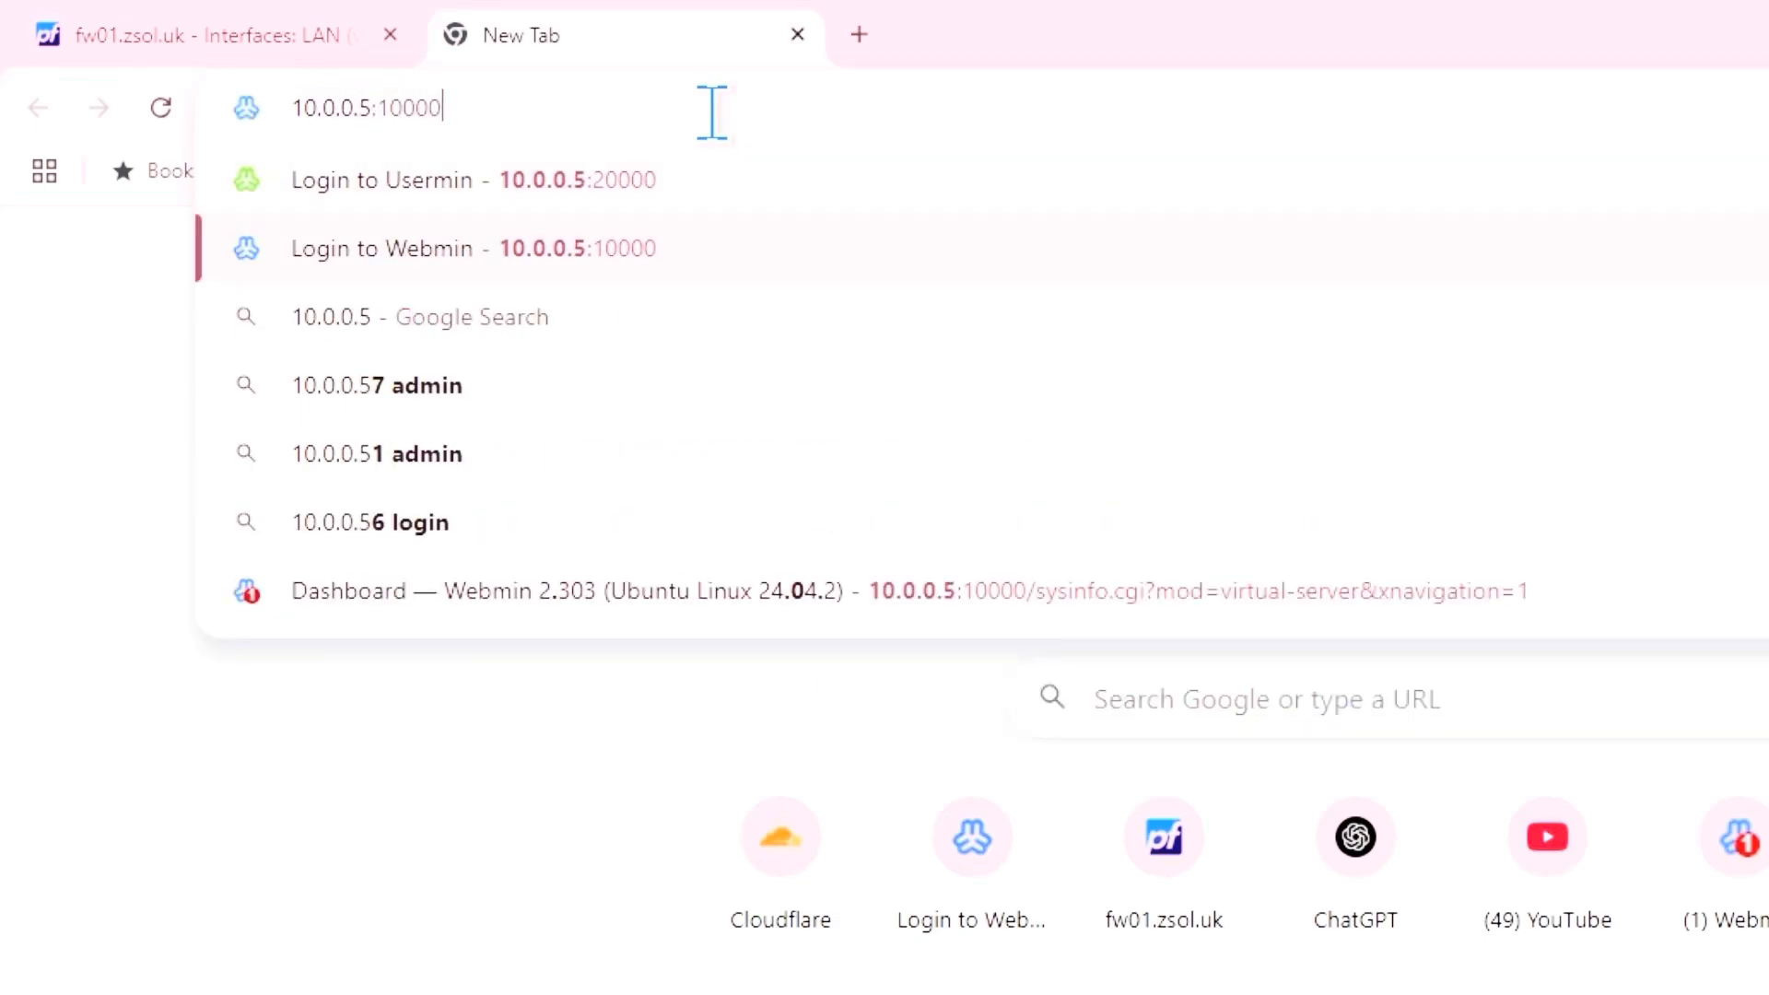
{"action": "key", "text": "Return"}
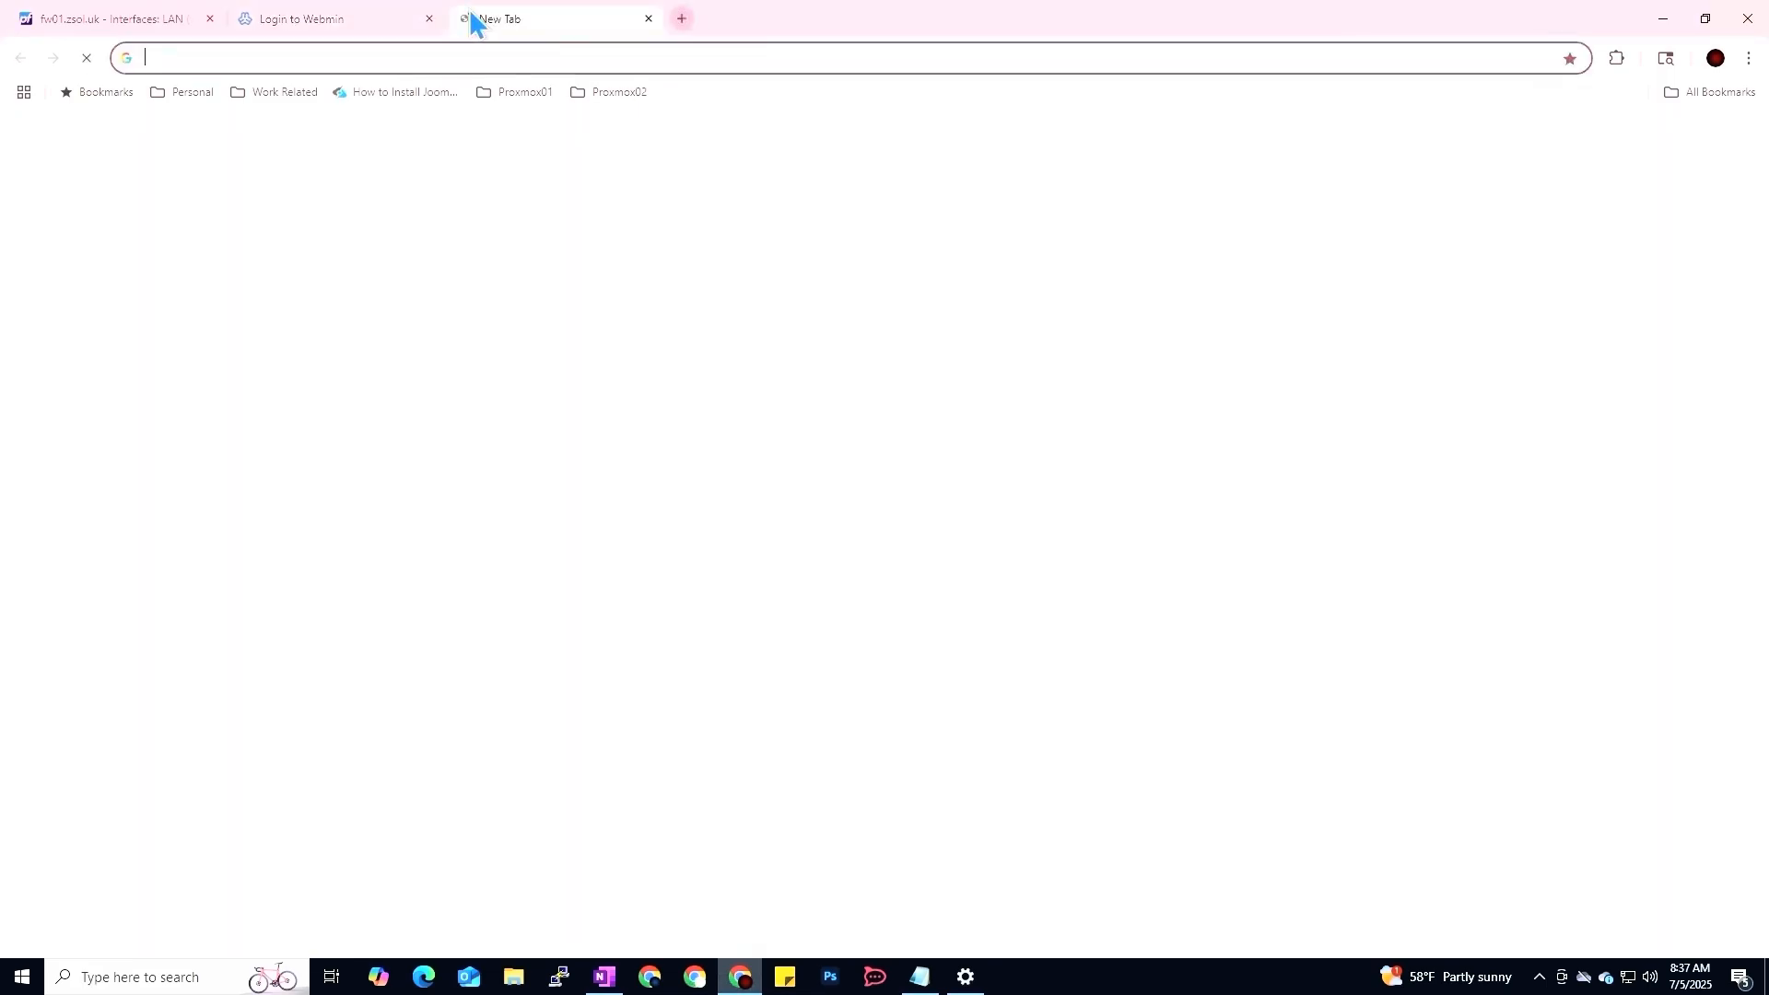
Open 10.0.0.4 in another new tab and examine the default site's message
{"action": "left_click", "coordinate": [468, 18]}
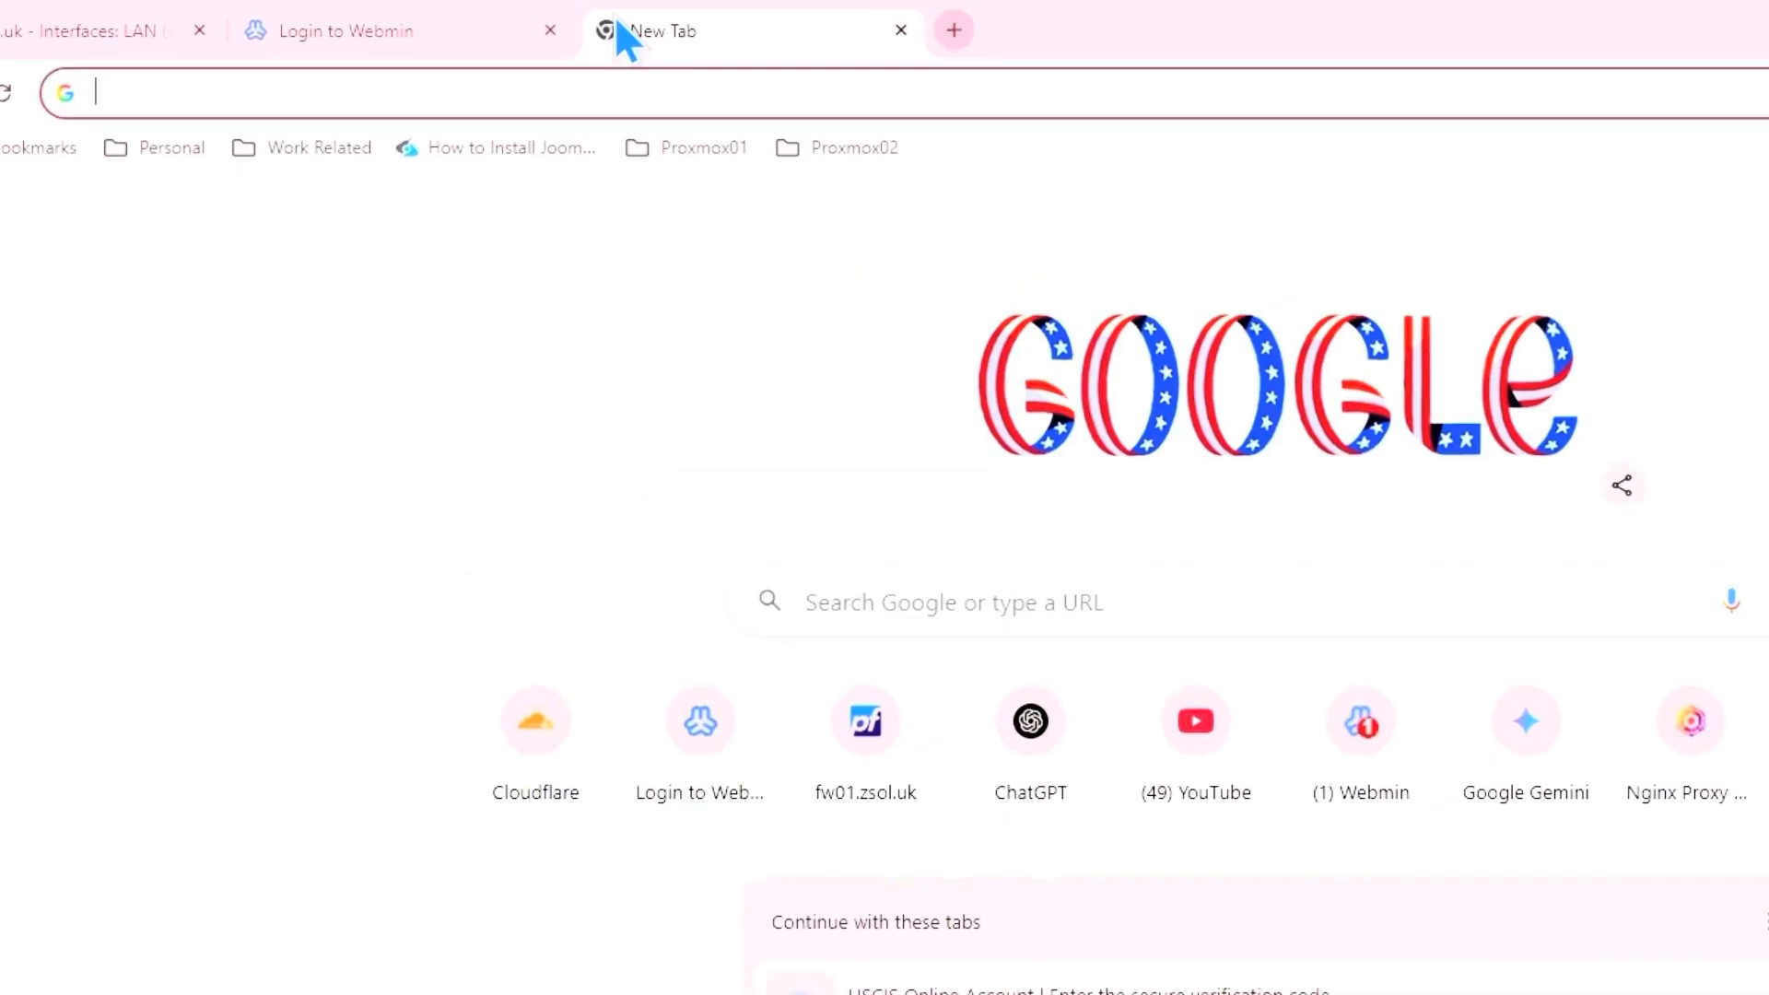
{"action": "type", "text": "10.0.0.4"}
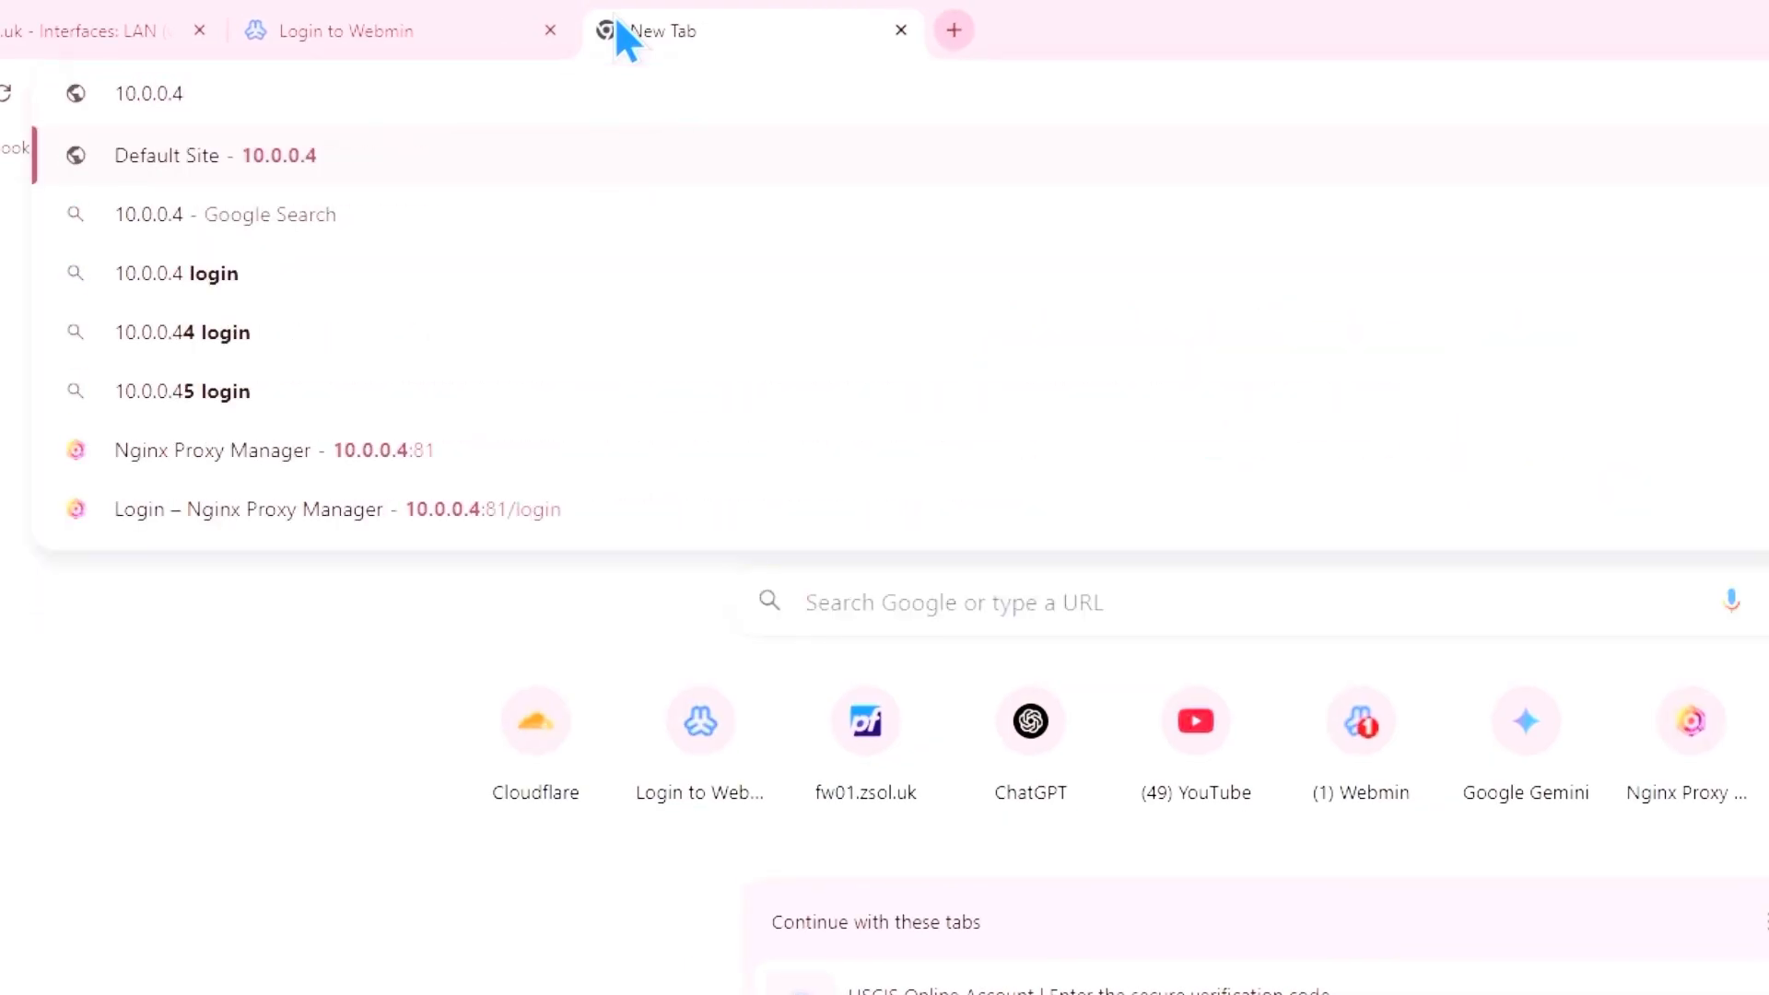
{"action": "key", "text": "Return"}
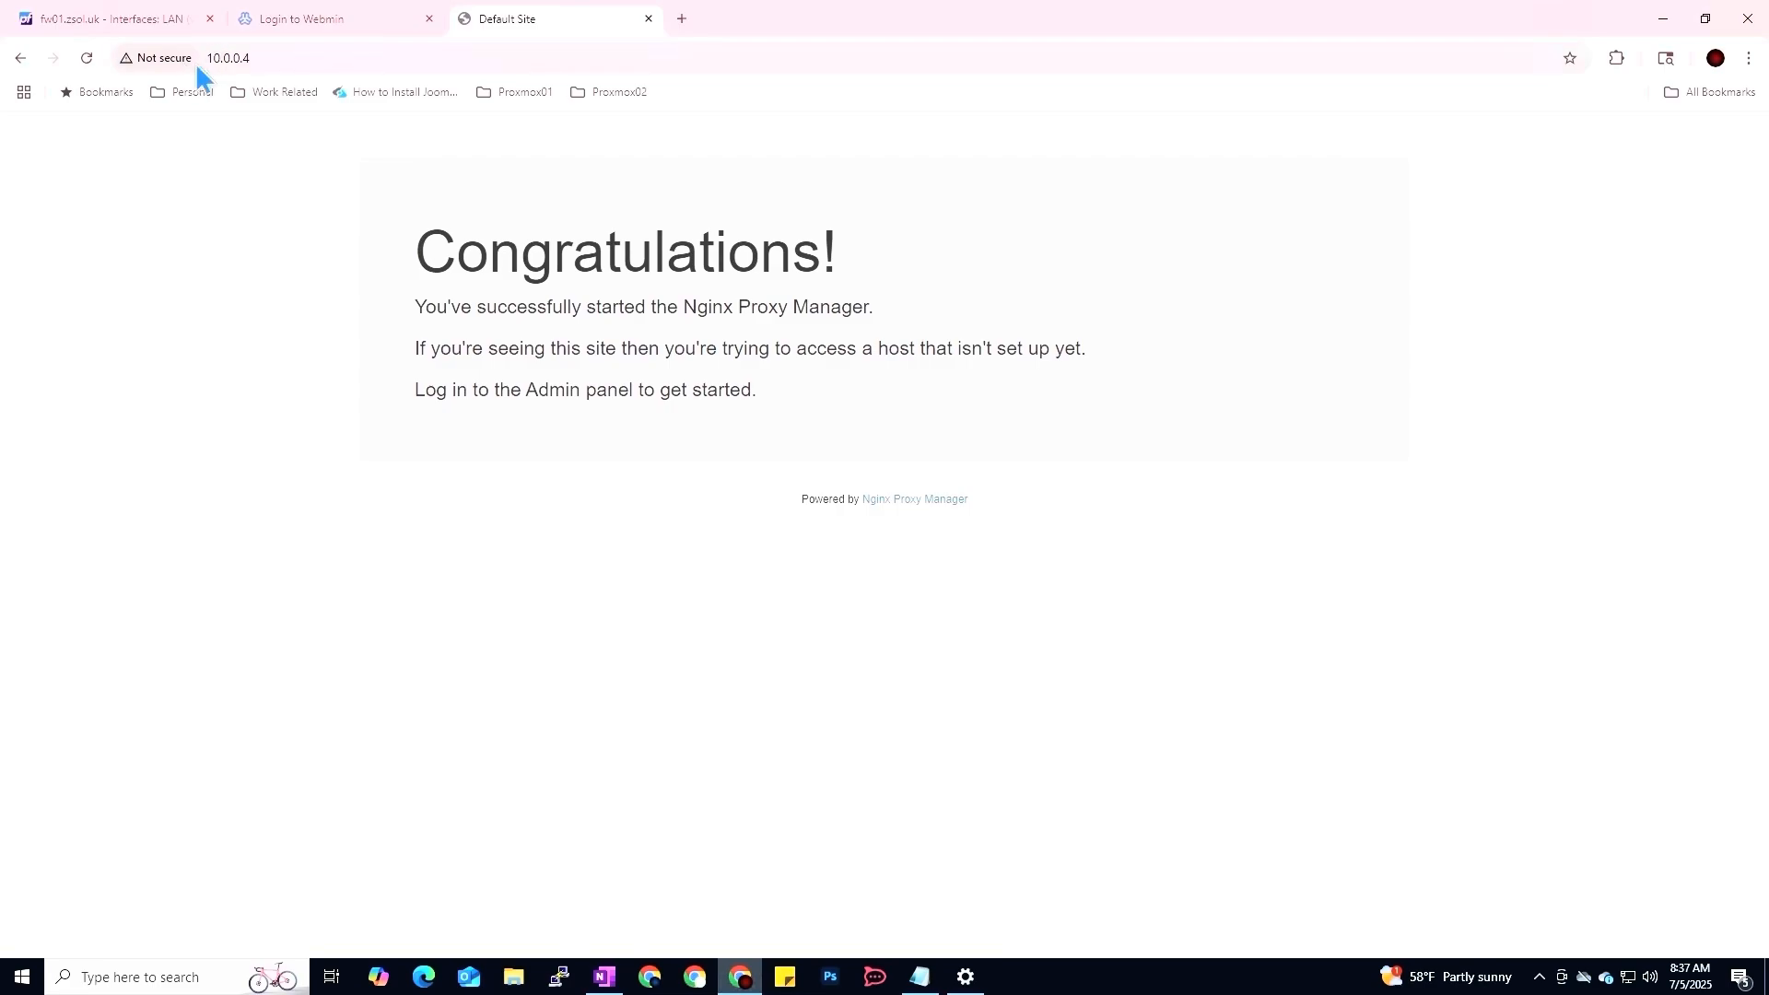
{"action": "left_click_drag", "start_coordinate": [416, 242], "coordinate": [778, 405]}
{"action": "left_click", "coordinate": [937, 351]}
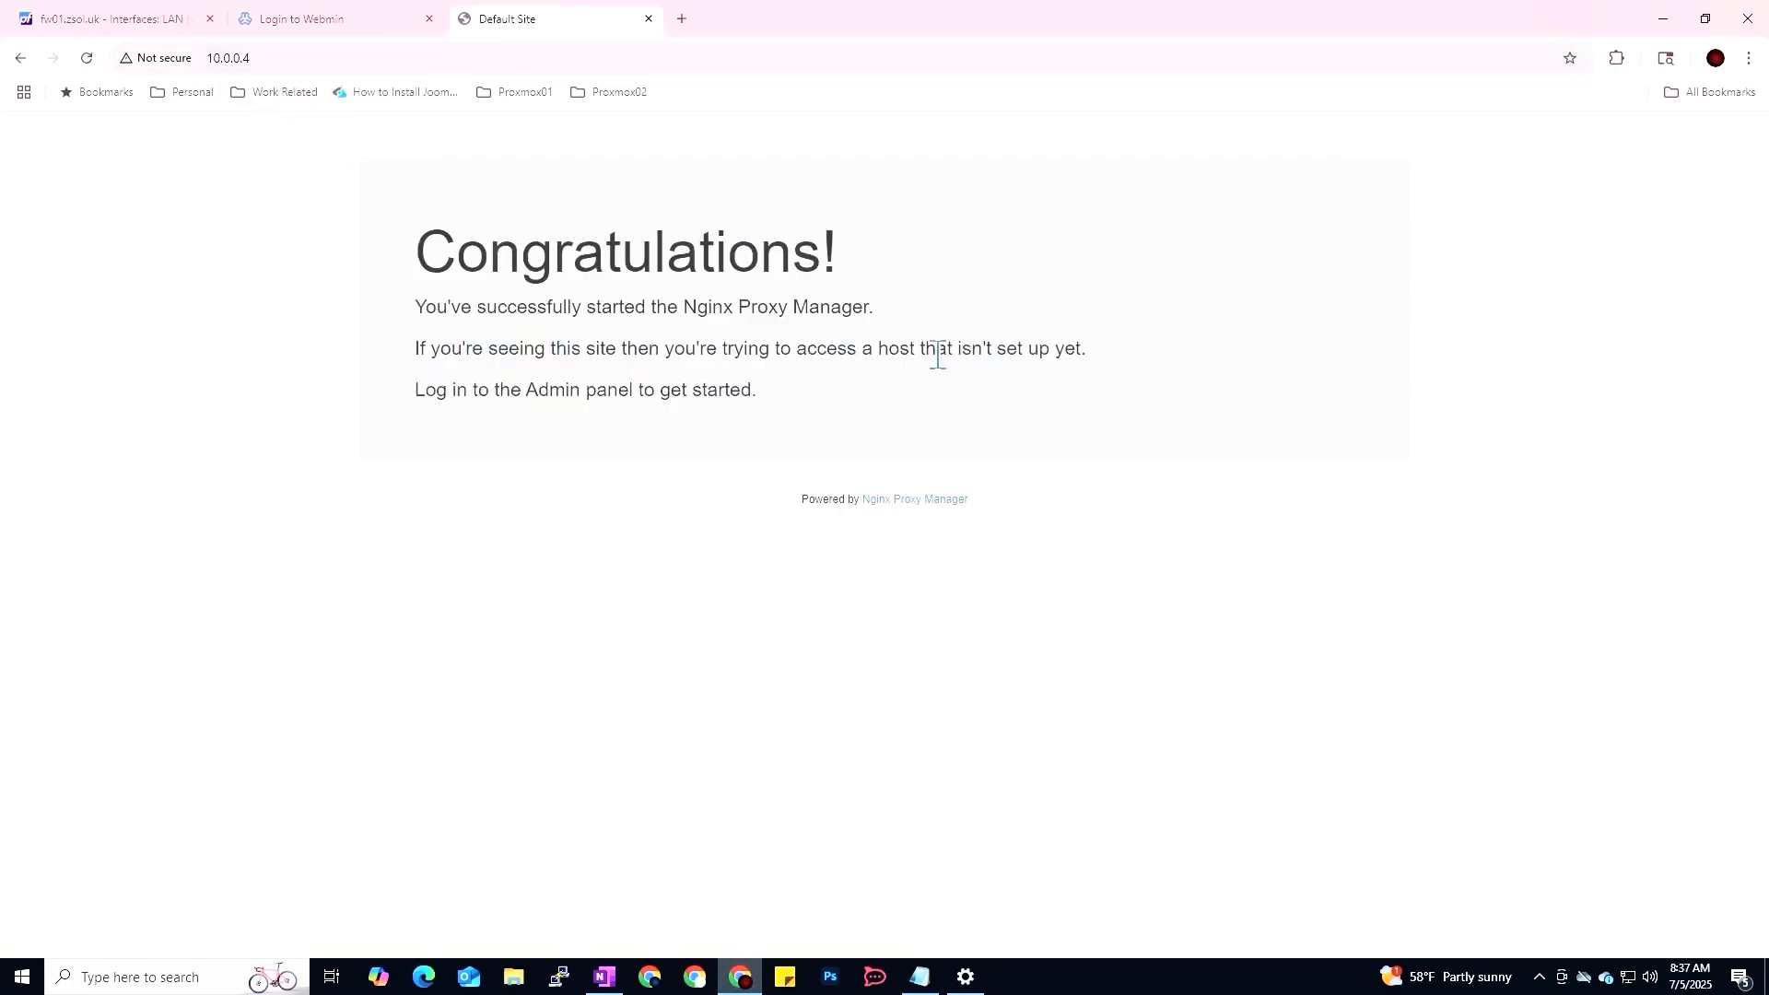
Switch to Chrome on the local computer, load 216.244.70.12 without a port, and examine the page's message
{"action": "left_click", "coordinate": [1651, 13]}
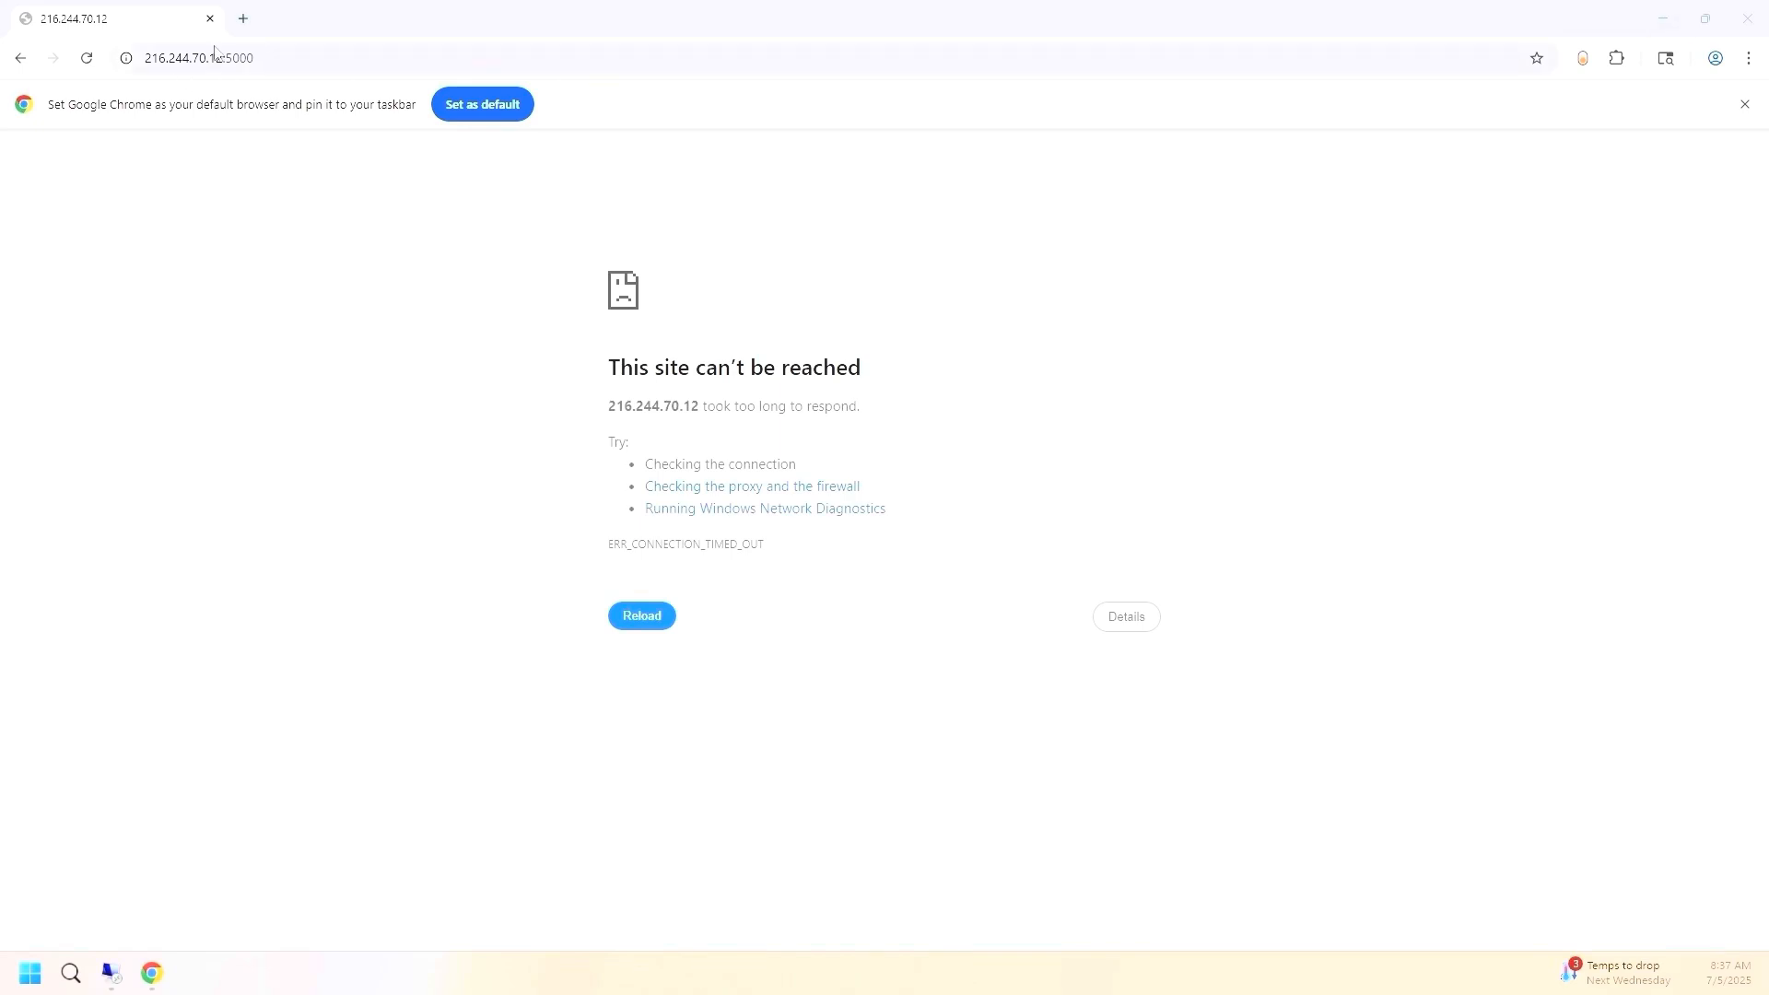
{"action": "left_click_drag", "start_coordinate": [579, 62], "coordinate": [222, 59]}
{"action": "key", "text": "BackSpace"}
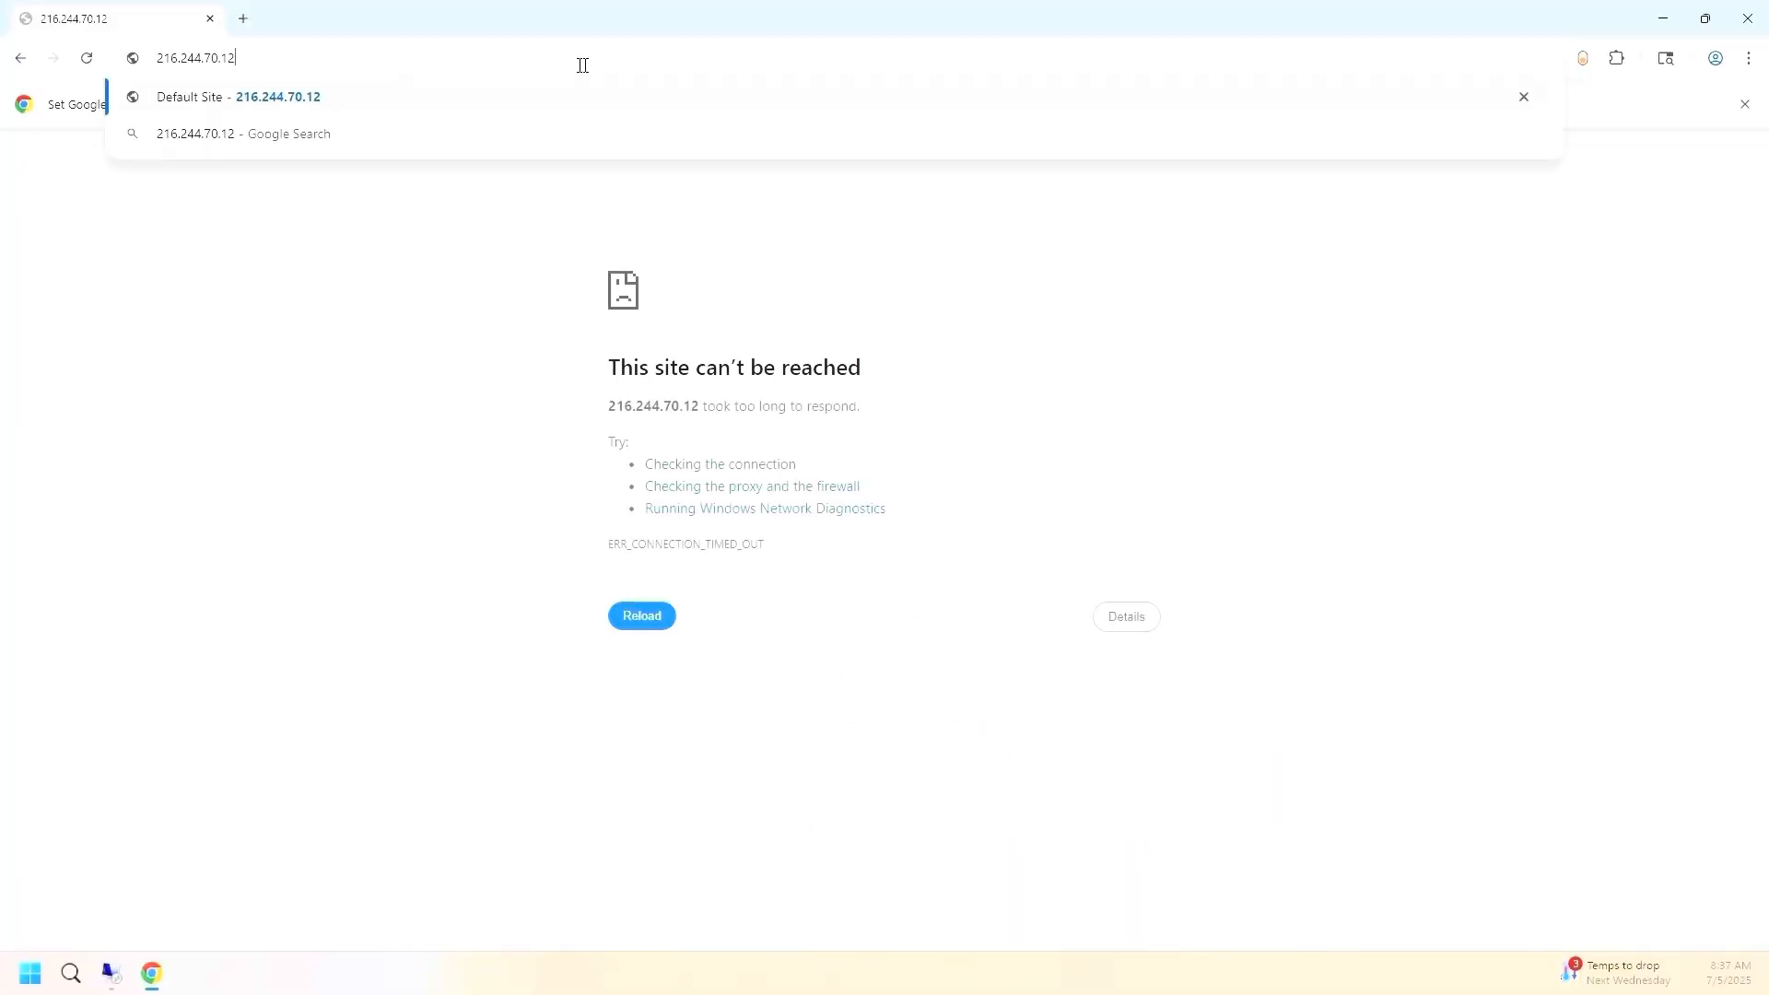
{"action": "left_click", "coordinate": [1663, 19]}
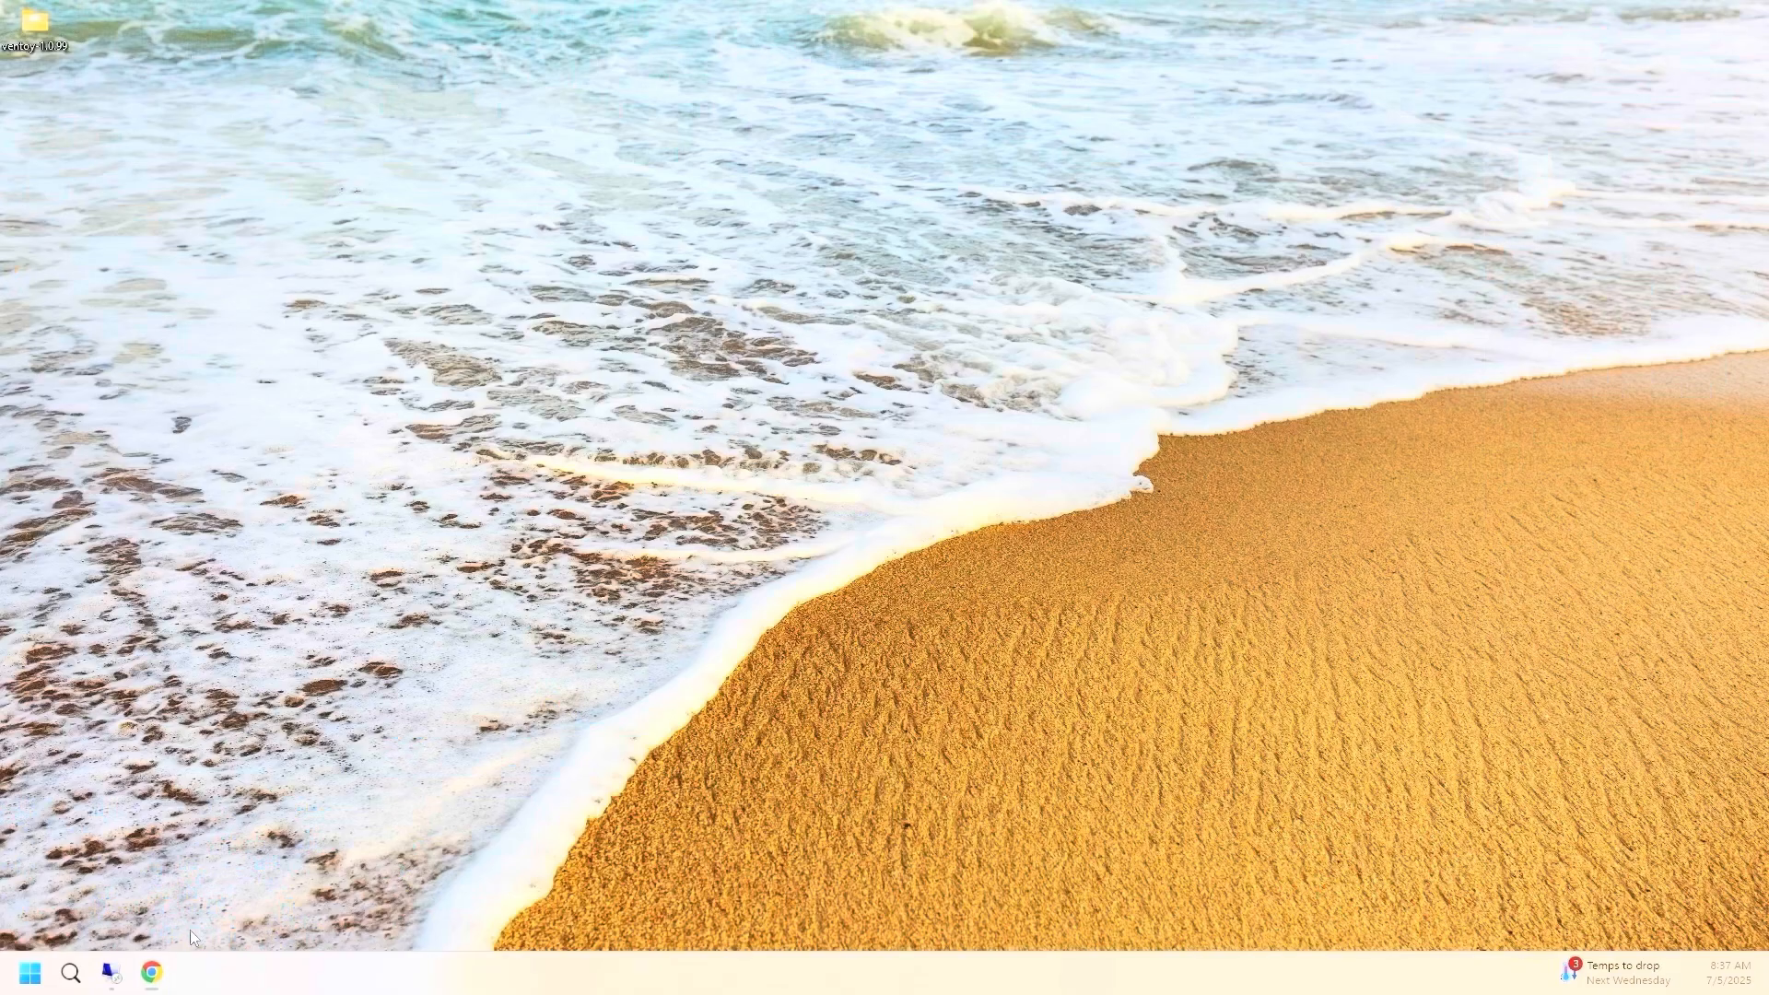
{"action": "left_click", "coordinate": [115, 972]}
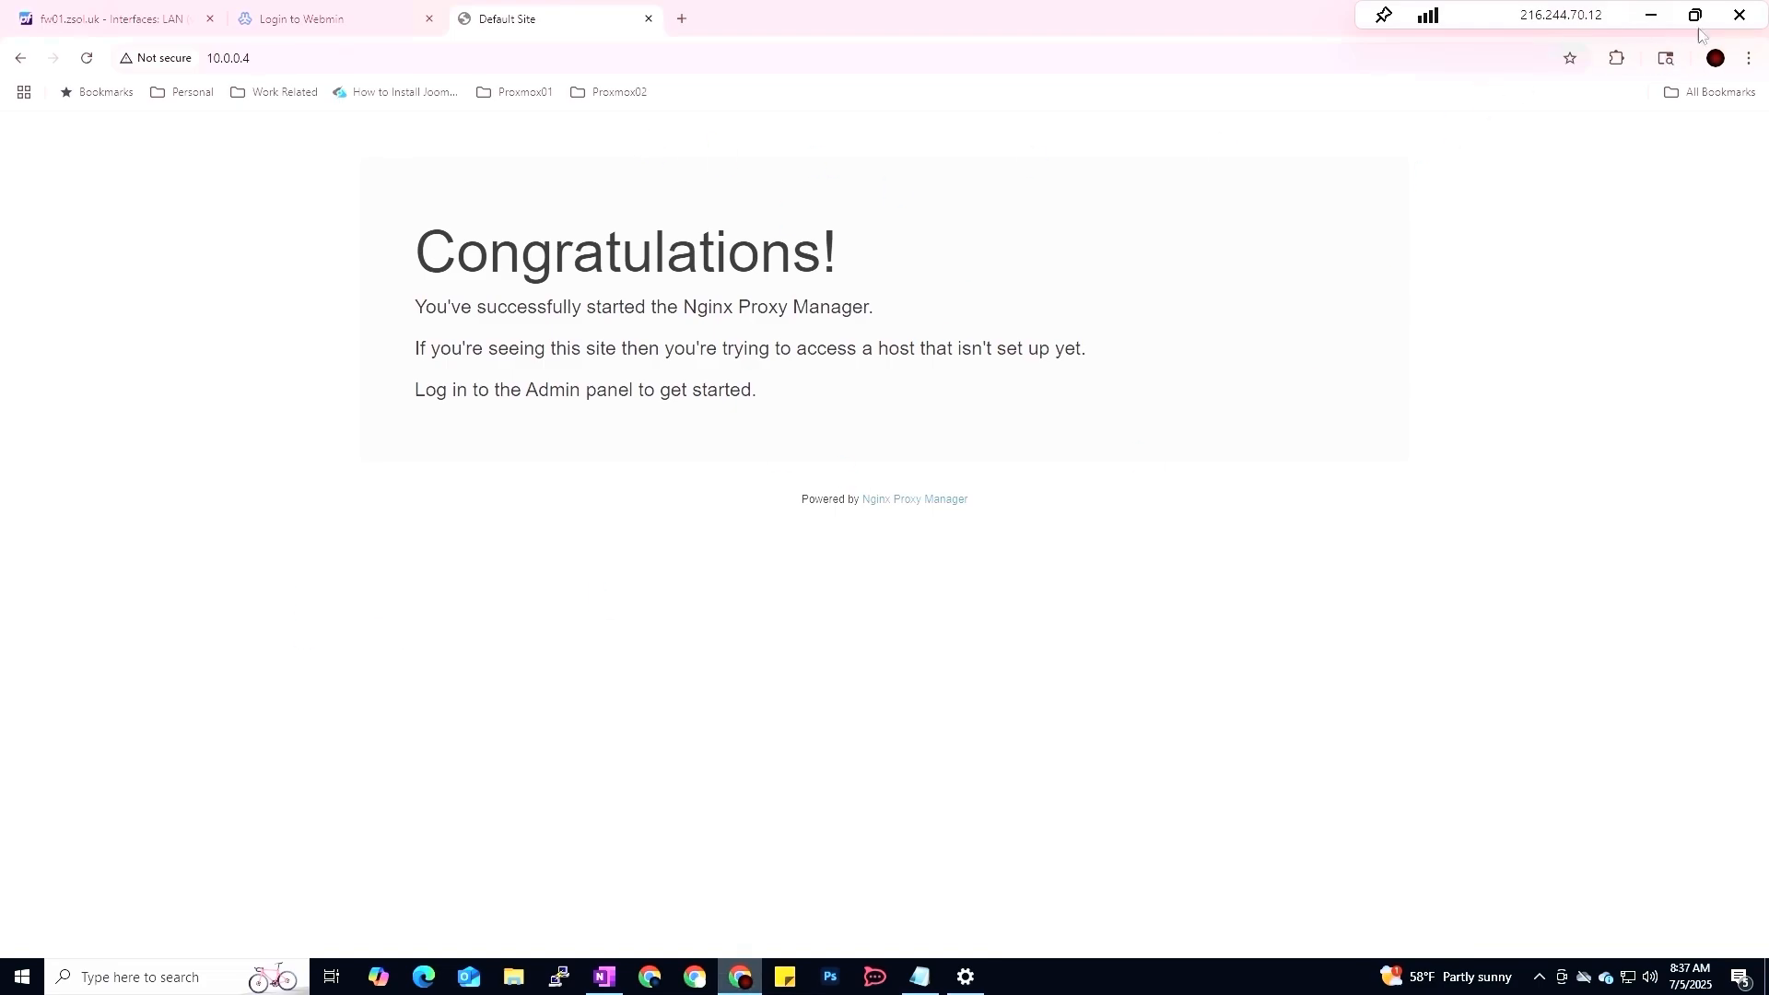
{"action": "left_click", "coordinate": [1651, 15]}
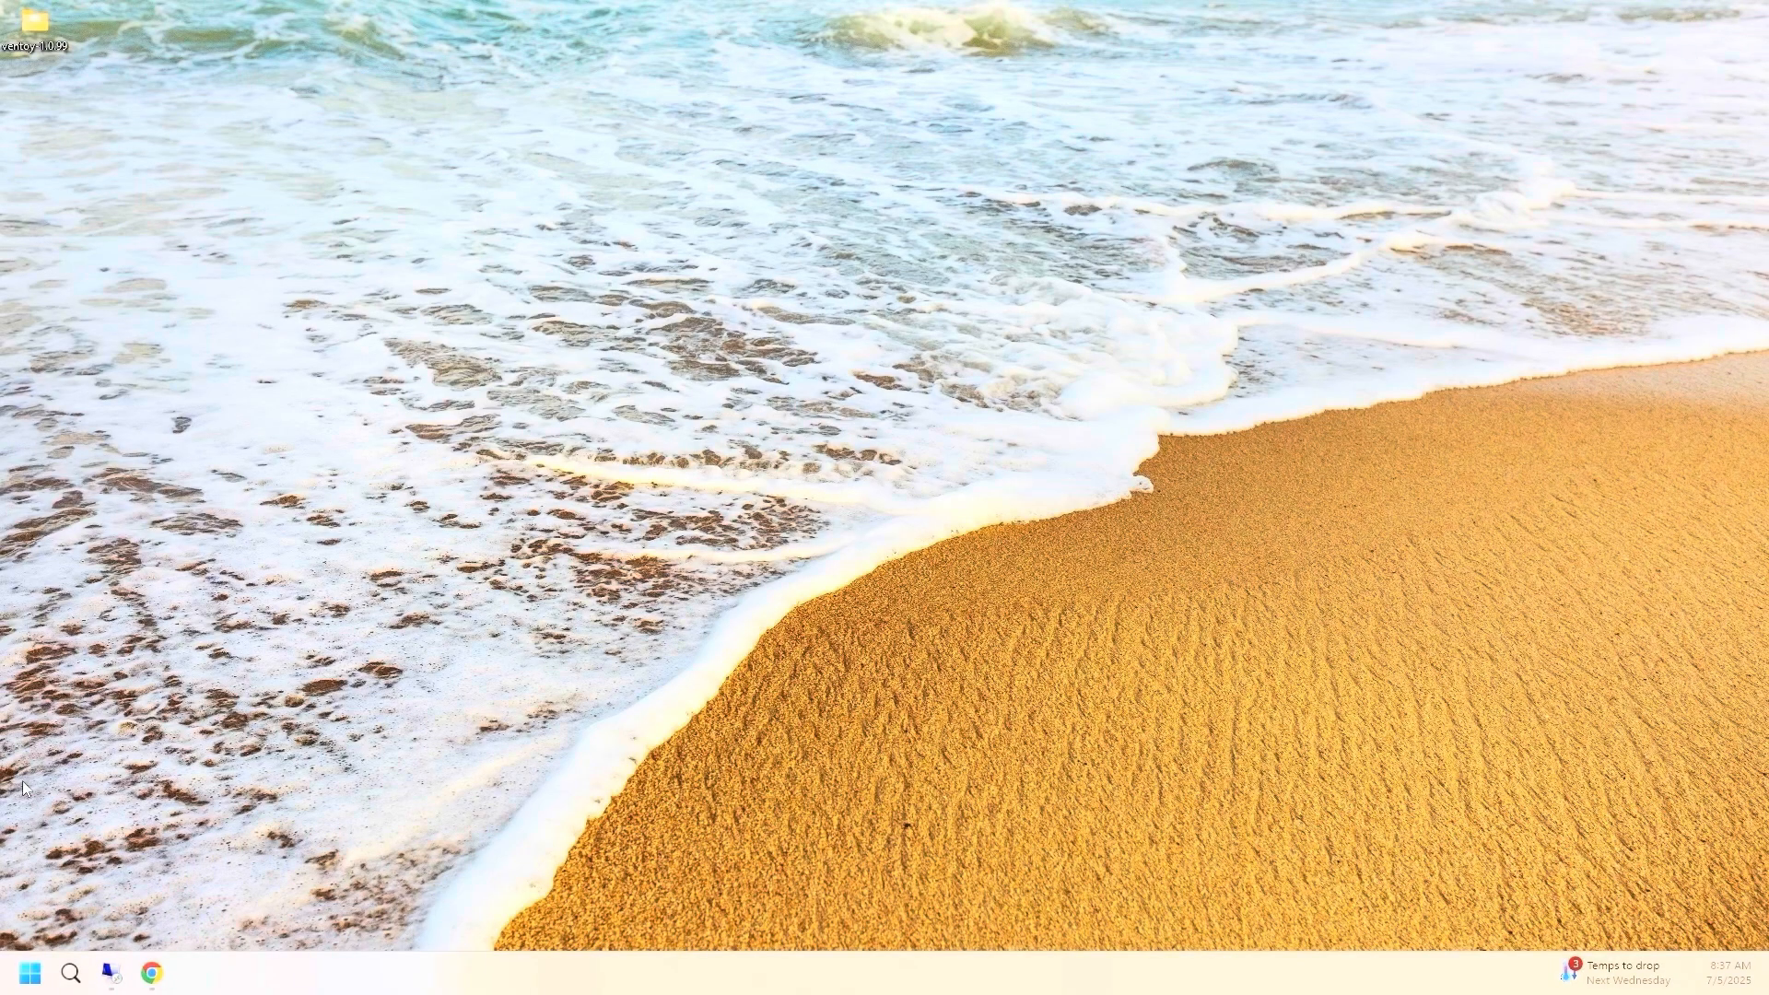
{"action": "left_click", "coordinate": [149, 977]}
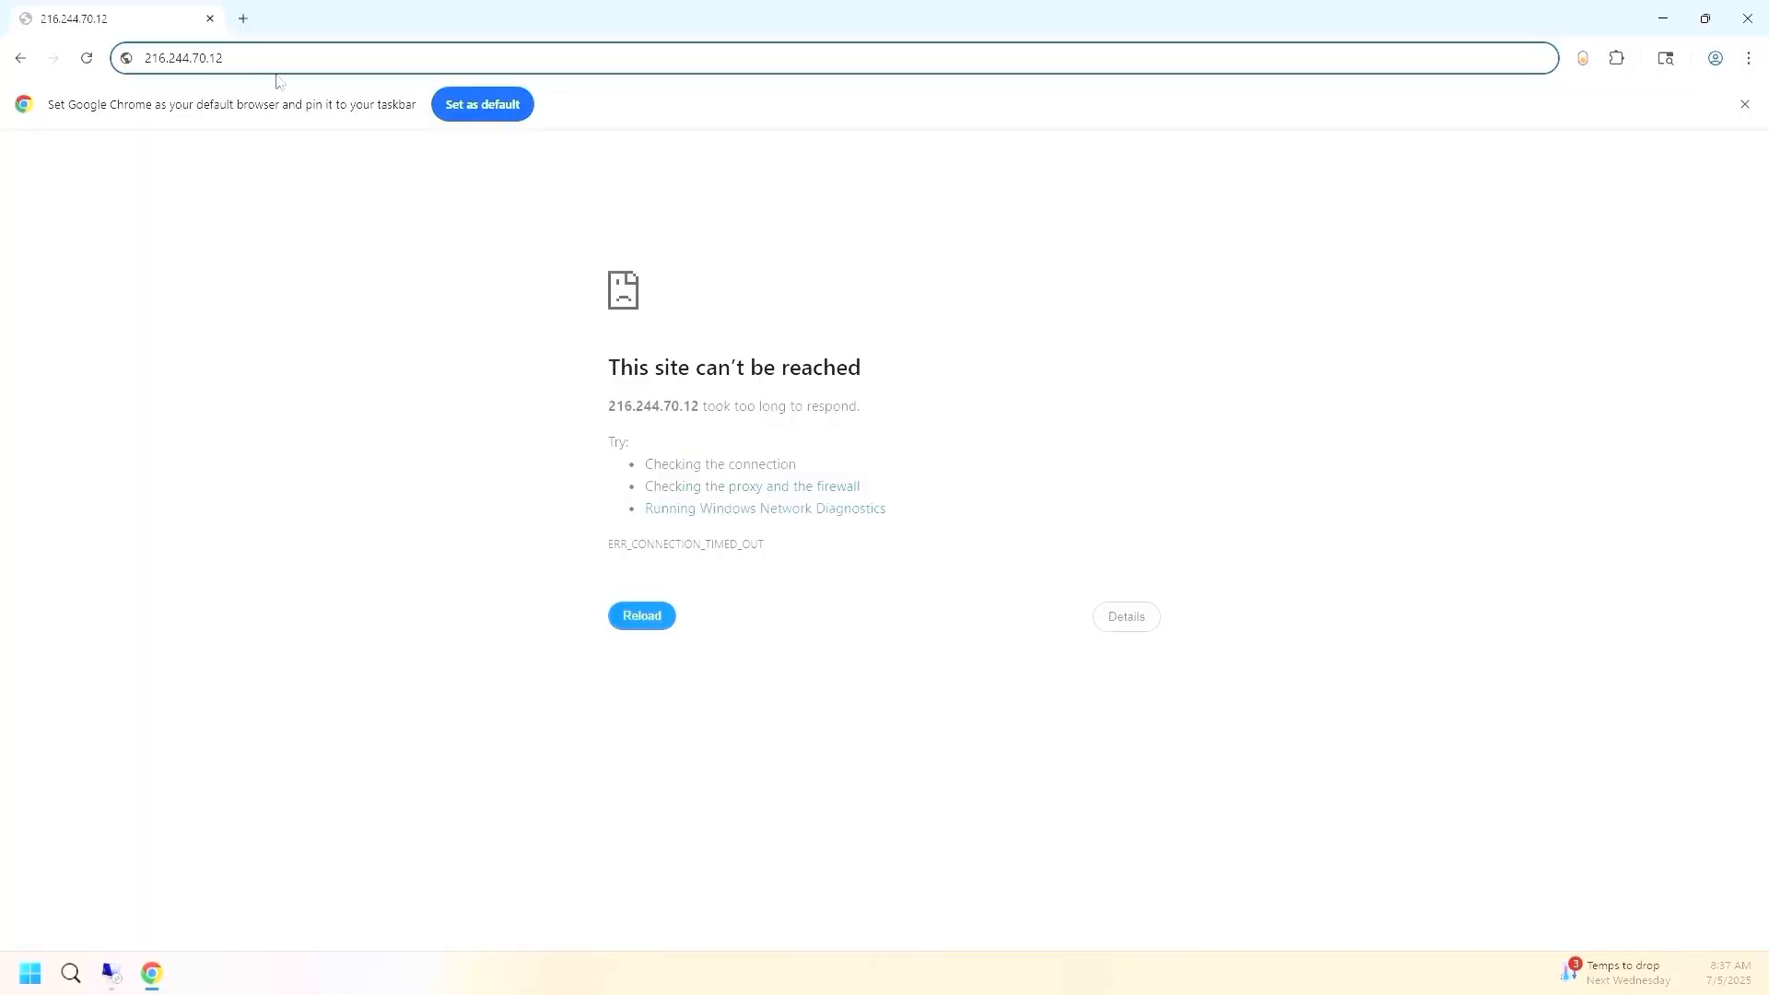
{"action": "key", "text": "Return"}
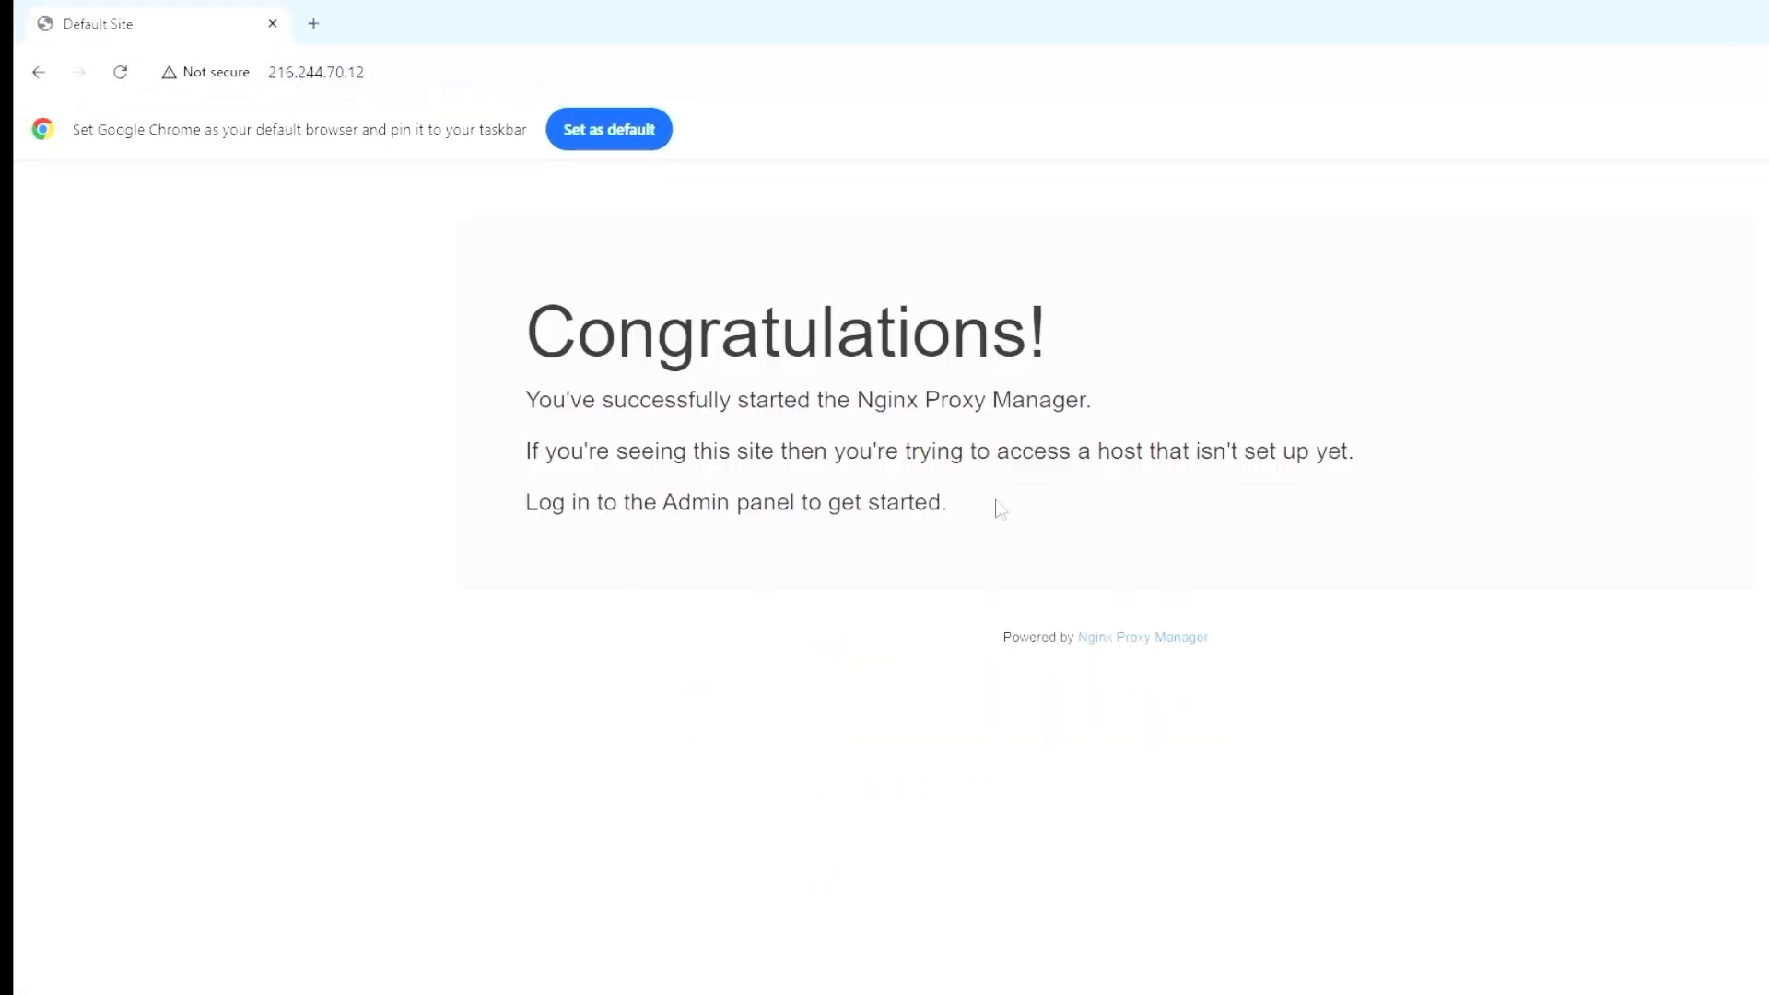
{"action": "left_click_drag", "start_coordinate": [1000, 508], "coordinate": [527, 318]}
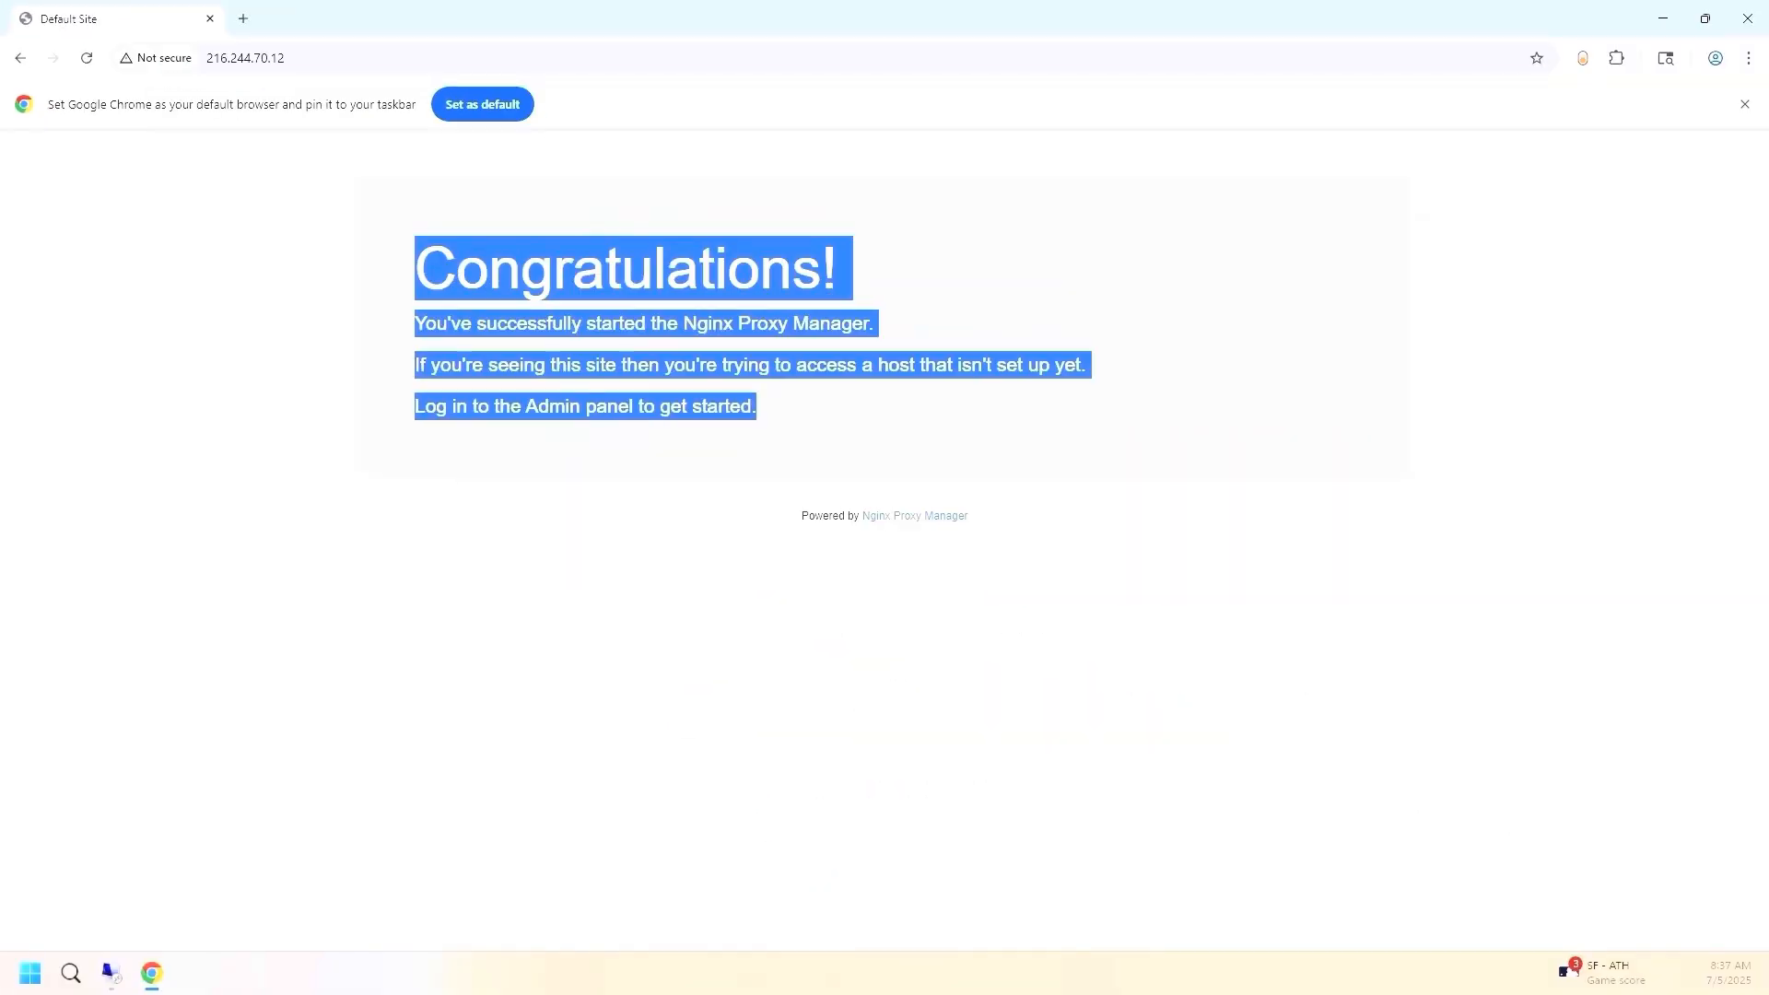
Try to load the public address on port 5000 with 216.244.70.12:5000
{"action": "left_click", "coordinate": [438, 53]}
{"action": "left_click", "coordinate": [438, 52]}
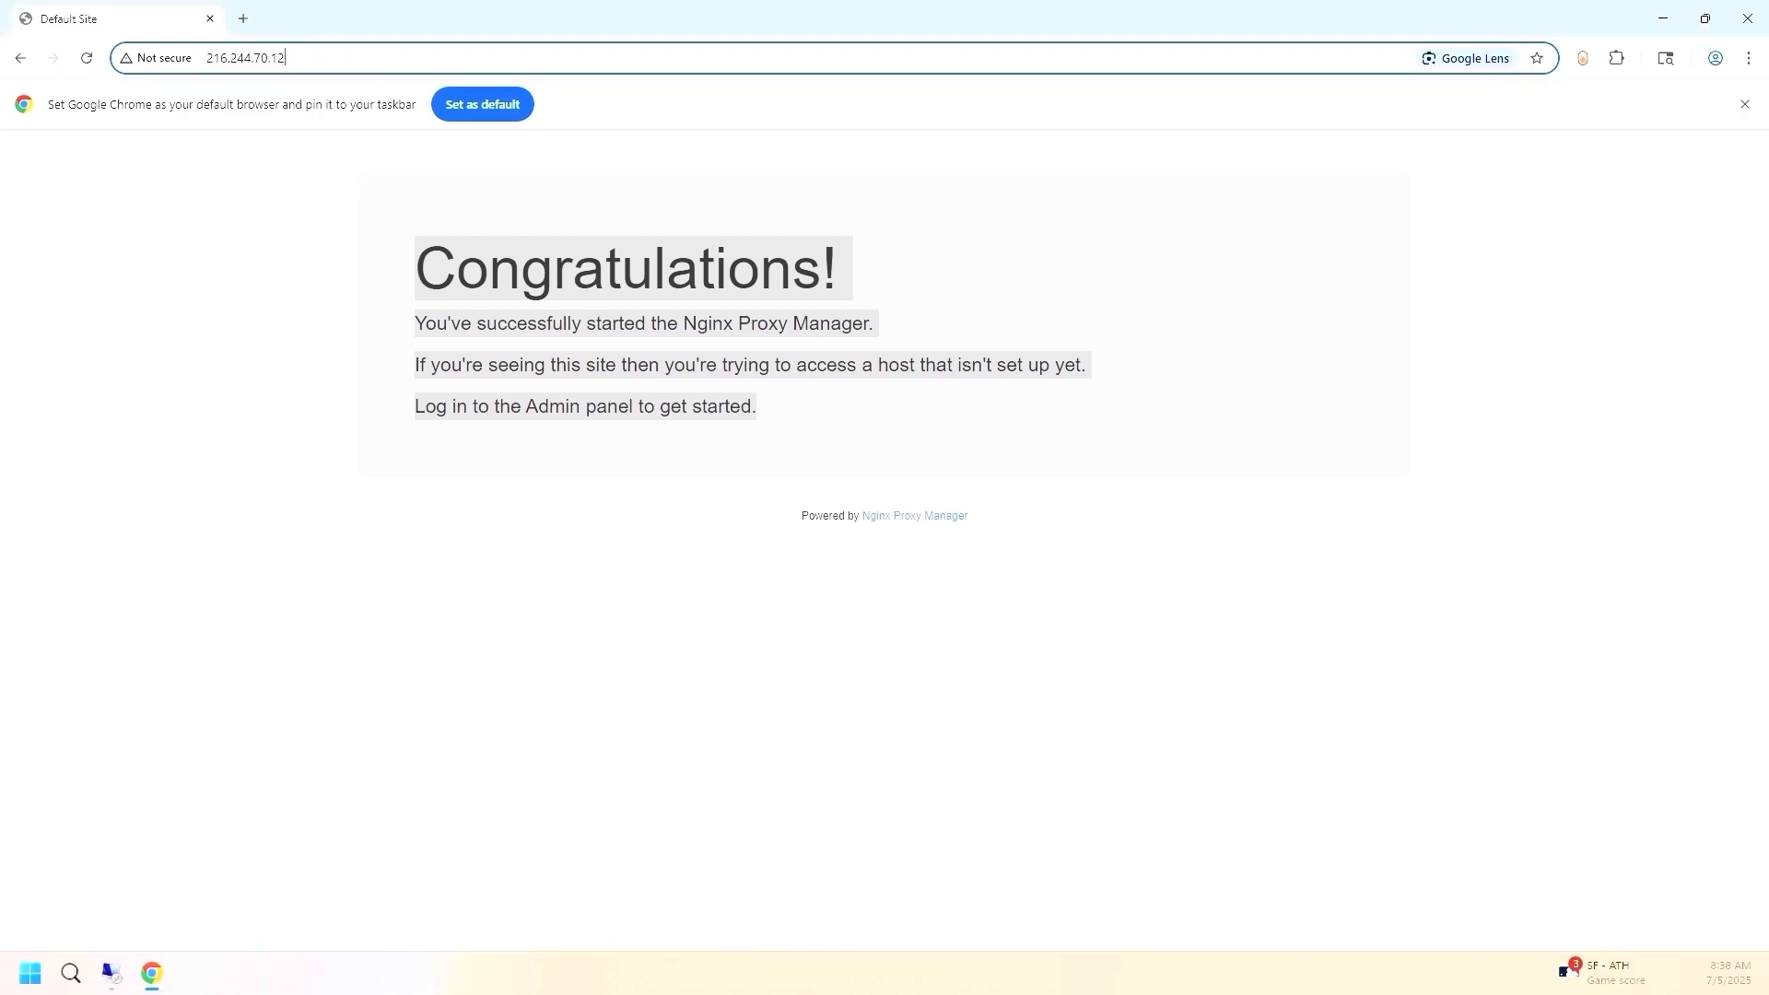
{"action": "type", "text": ":"}
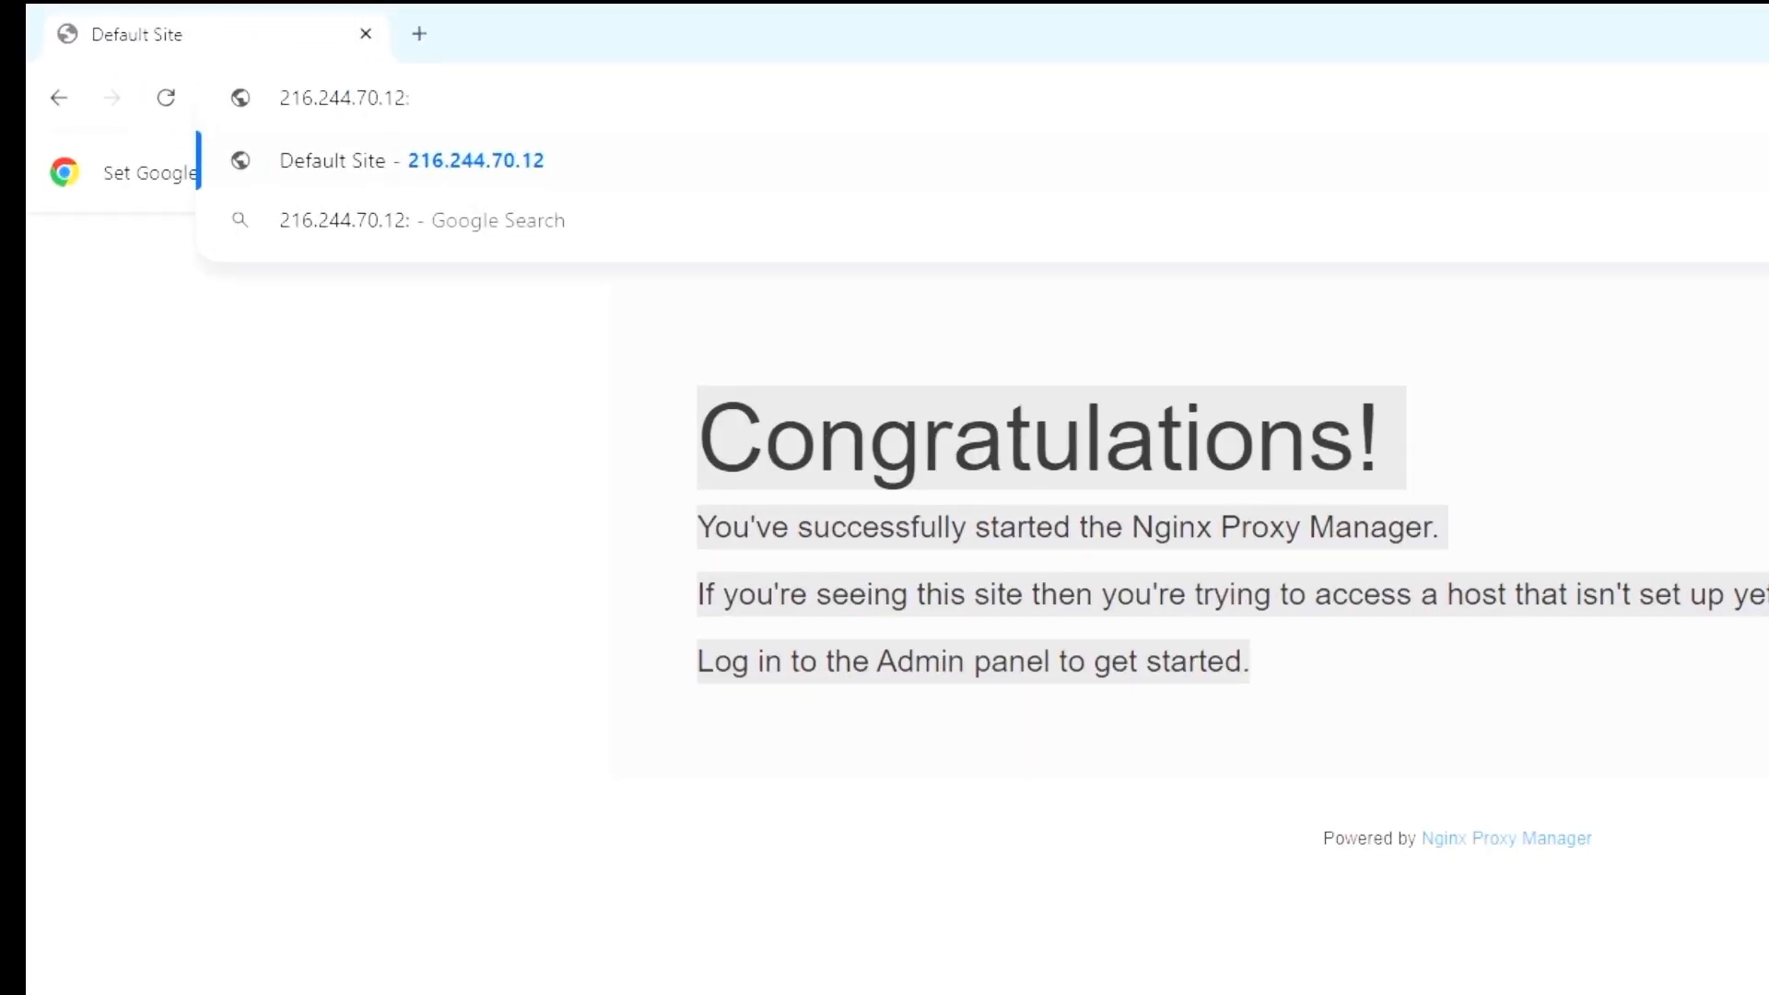
{"action": "type", "text": "5000"}
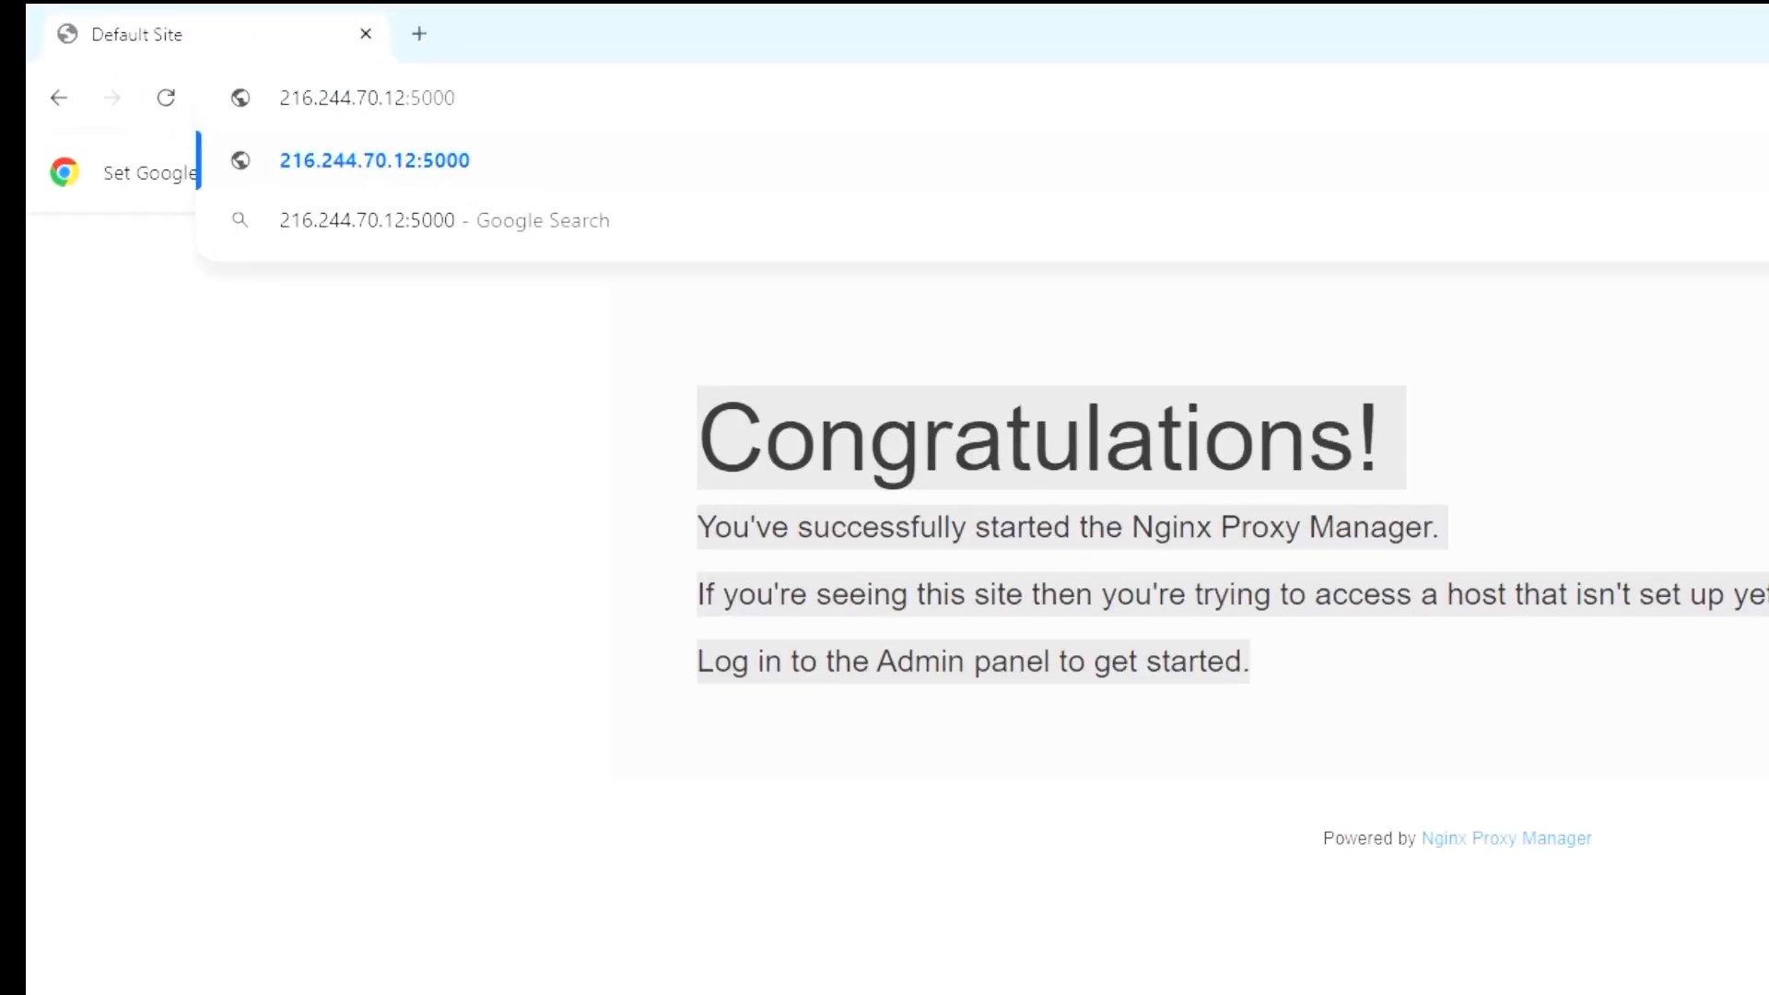
{"action": "key", "text": "Return"}
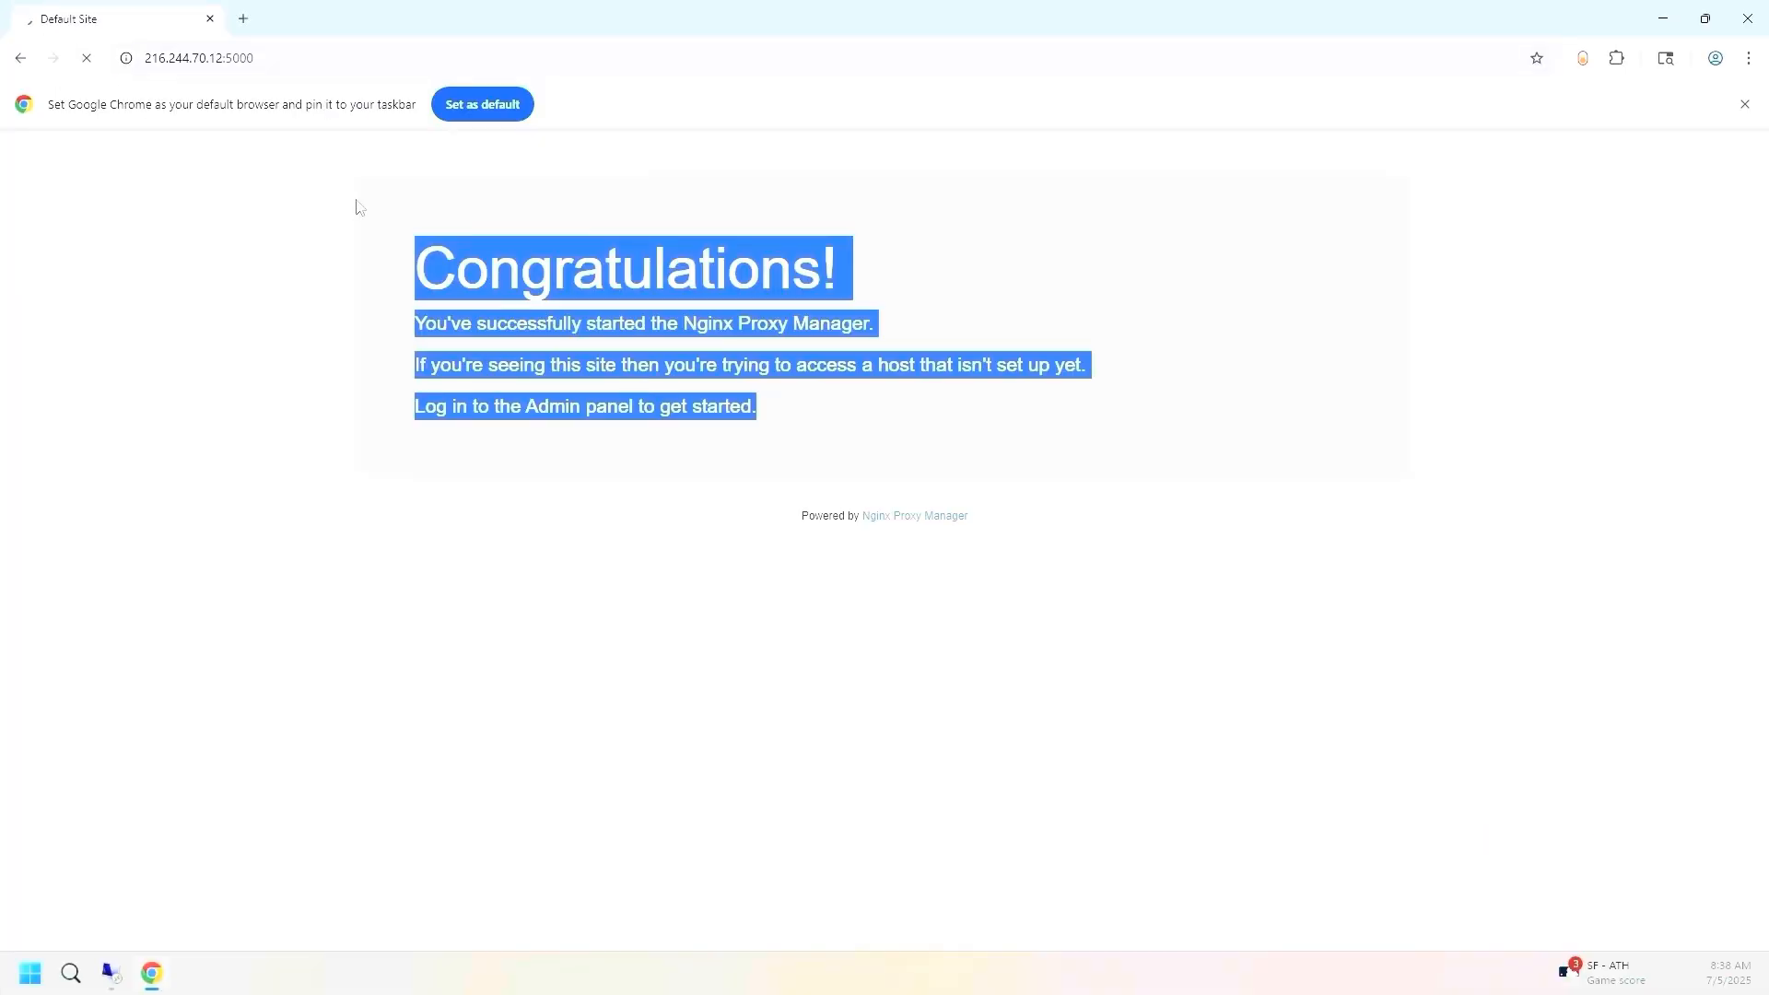
Return to the remote desktop session and close the Default Site browser tab
{"action": "left_click", "coordinate": [1659, 21]}
{"action": "left_click", "coordinate": [110, 977]}
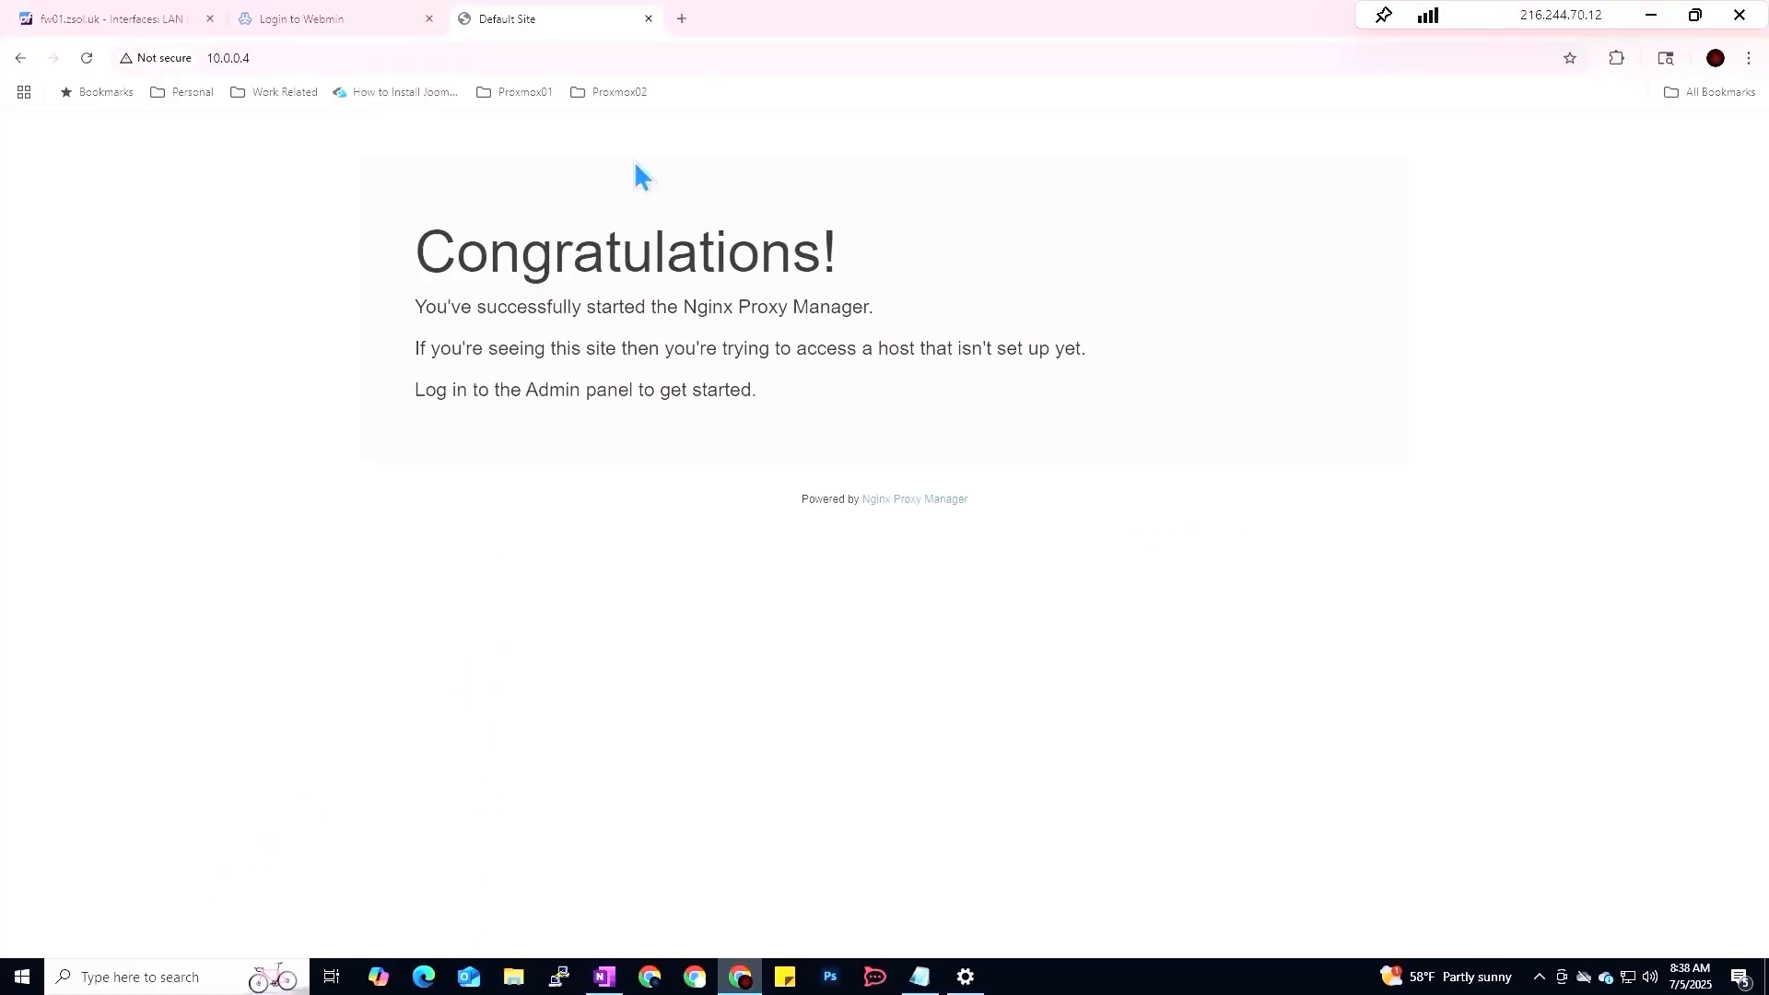
{"action": "left_click", "coordinate": [649, 19]}
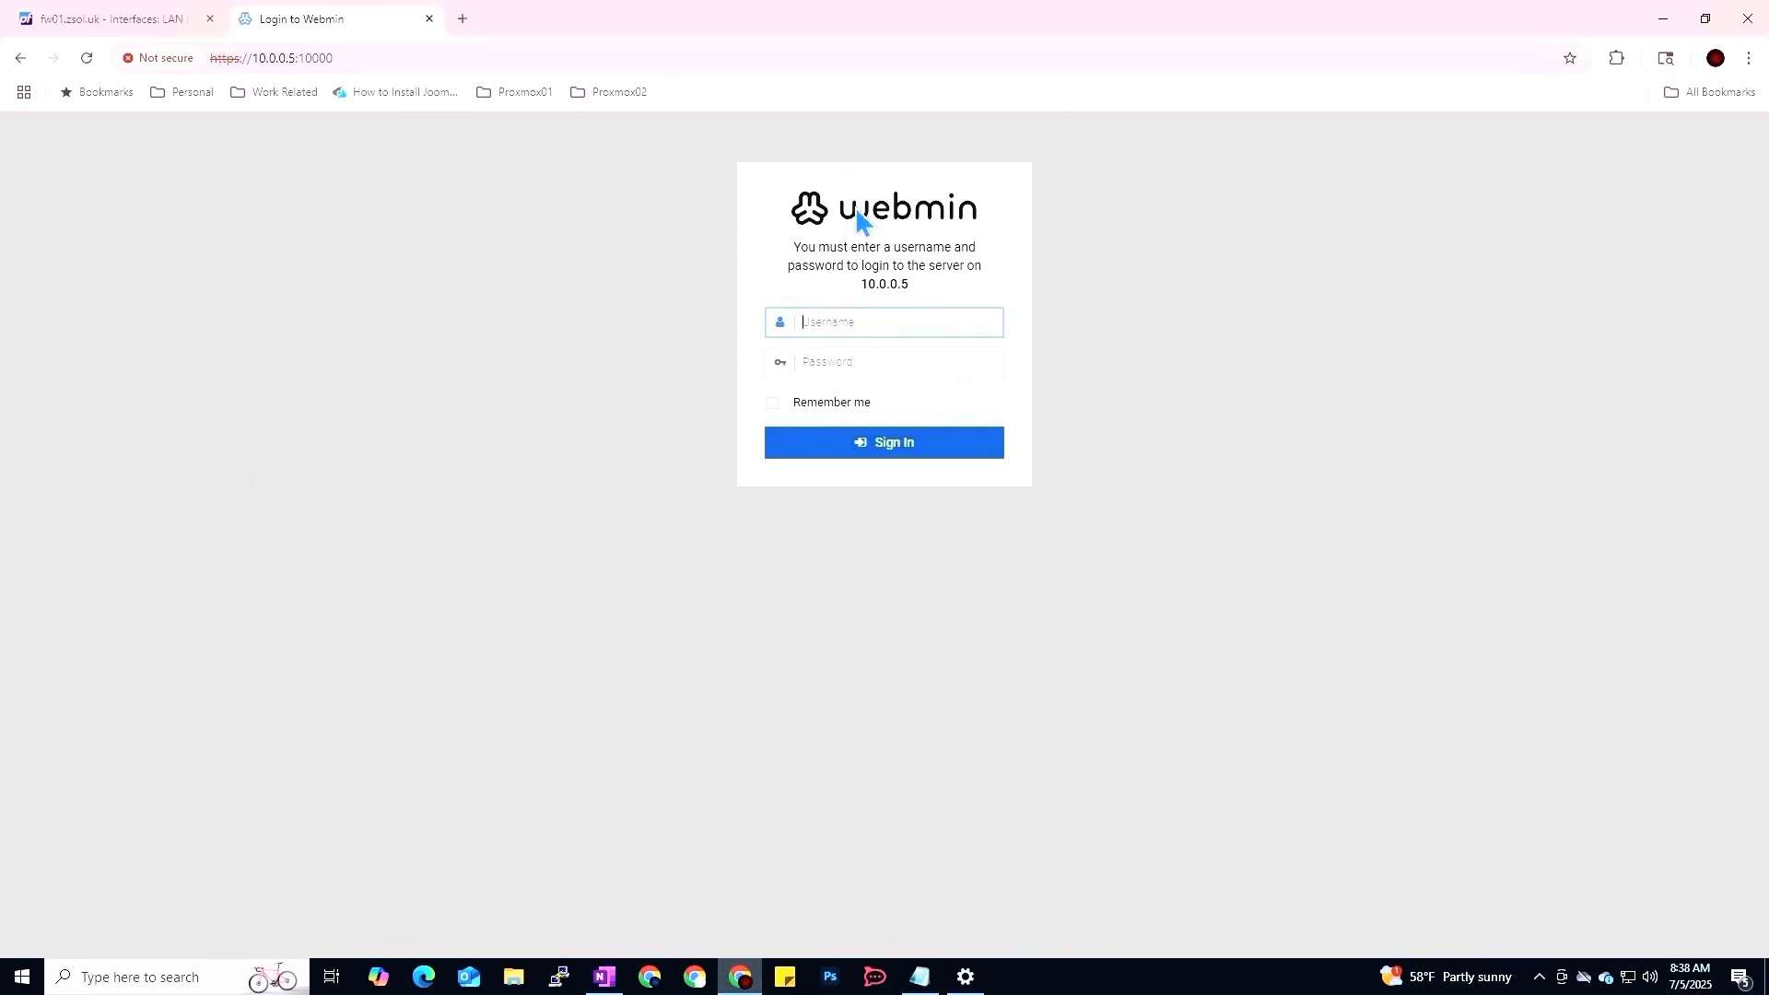
In pfSense, open the NAT port forward rules and start a new rule at the beginning of the list
{"action": "left_click", "coordinate": [138, 22]}
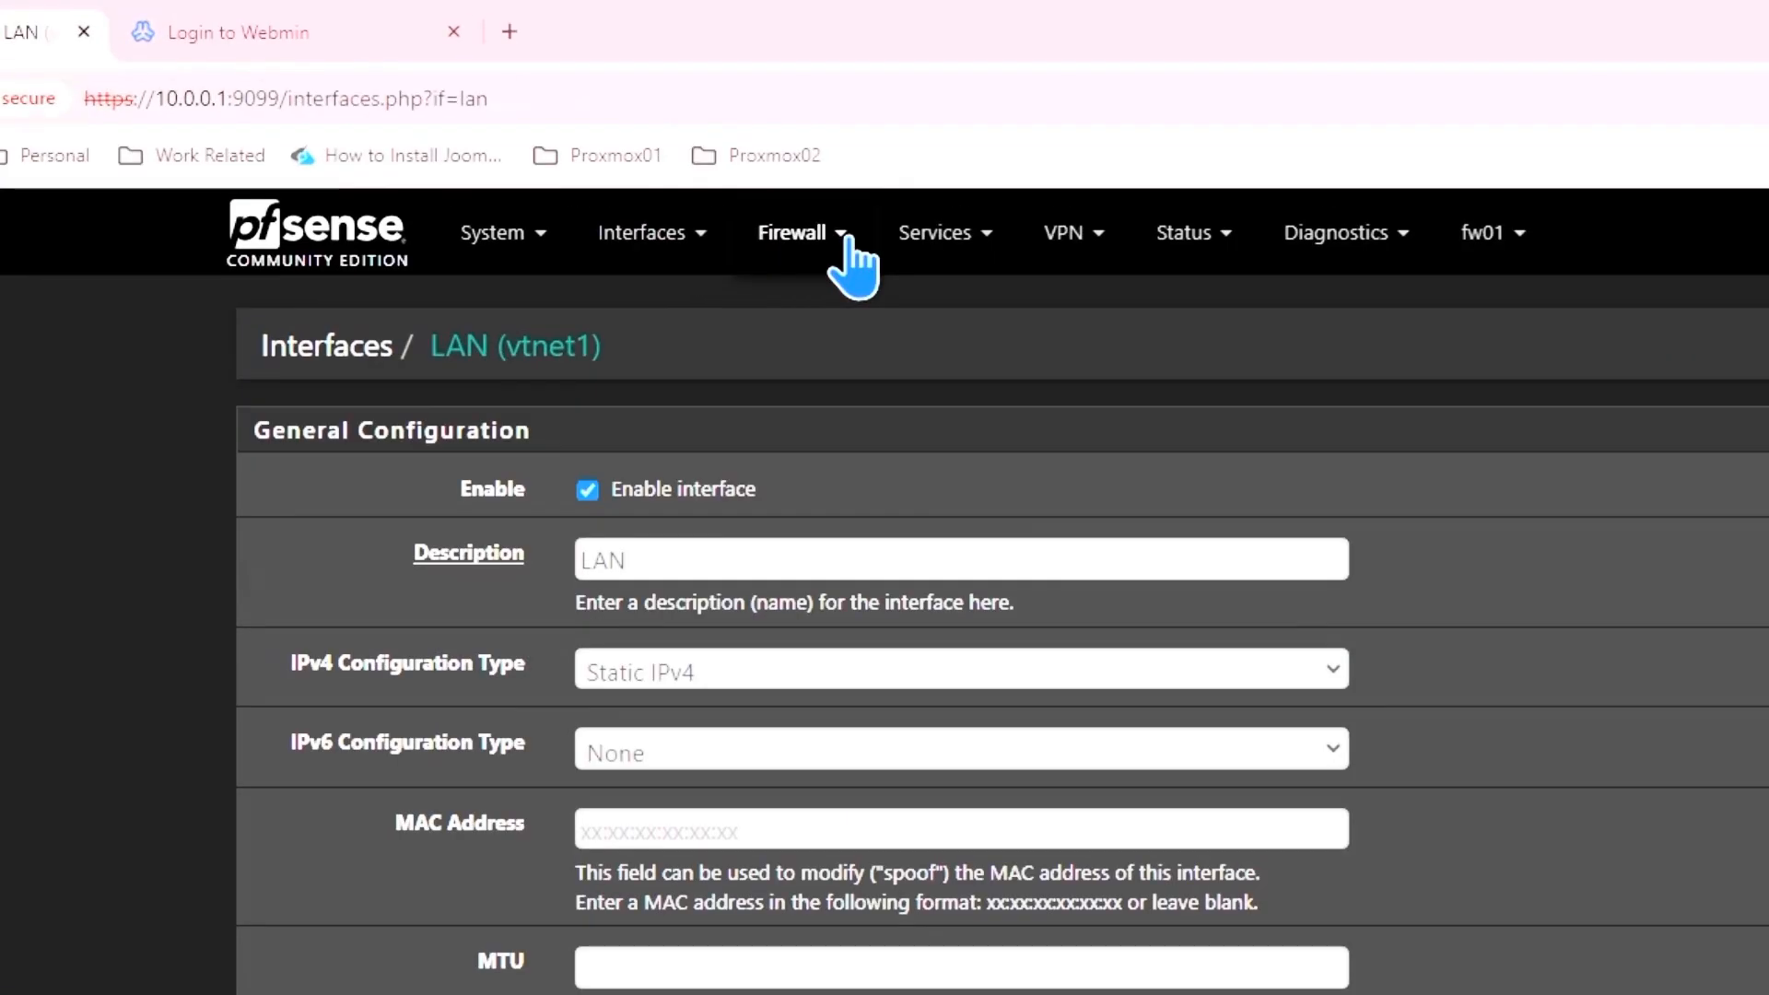
{"action": "left_click", "coordinate": [846, 238]}
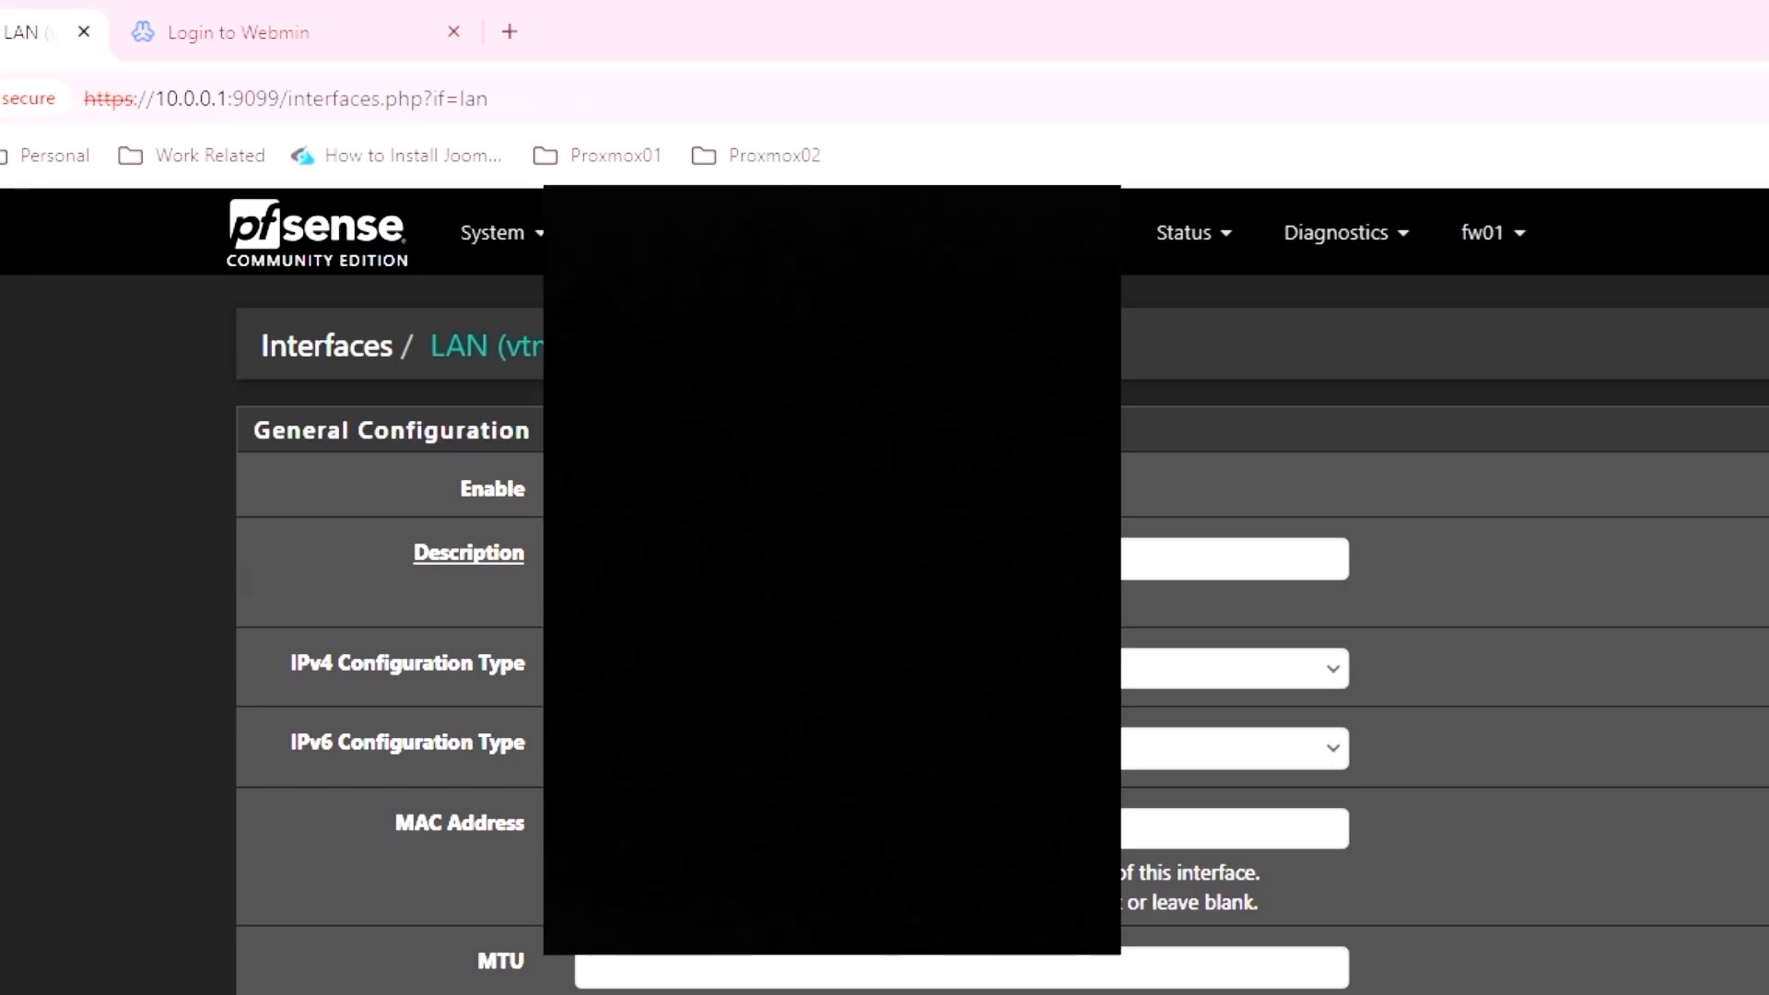
{"action": "left_click", "coordinate": [785, 346]}
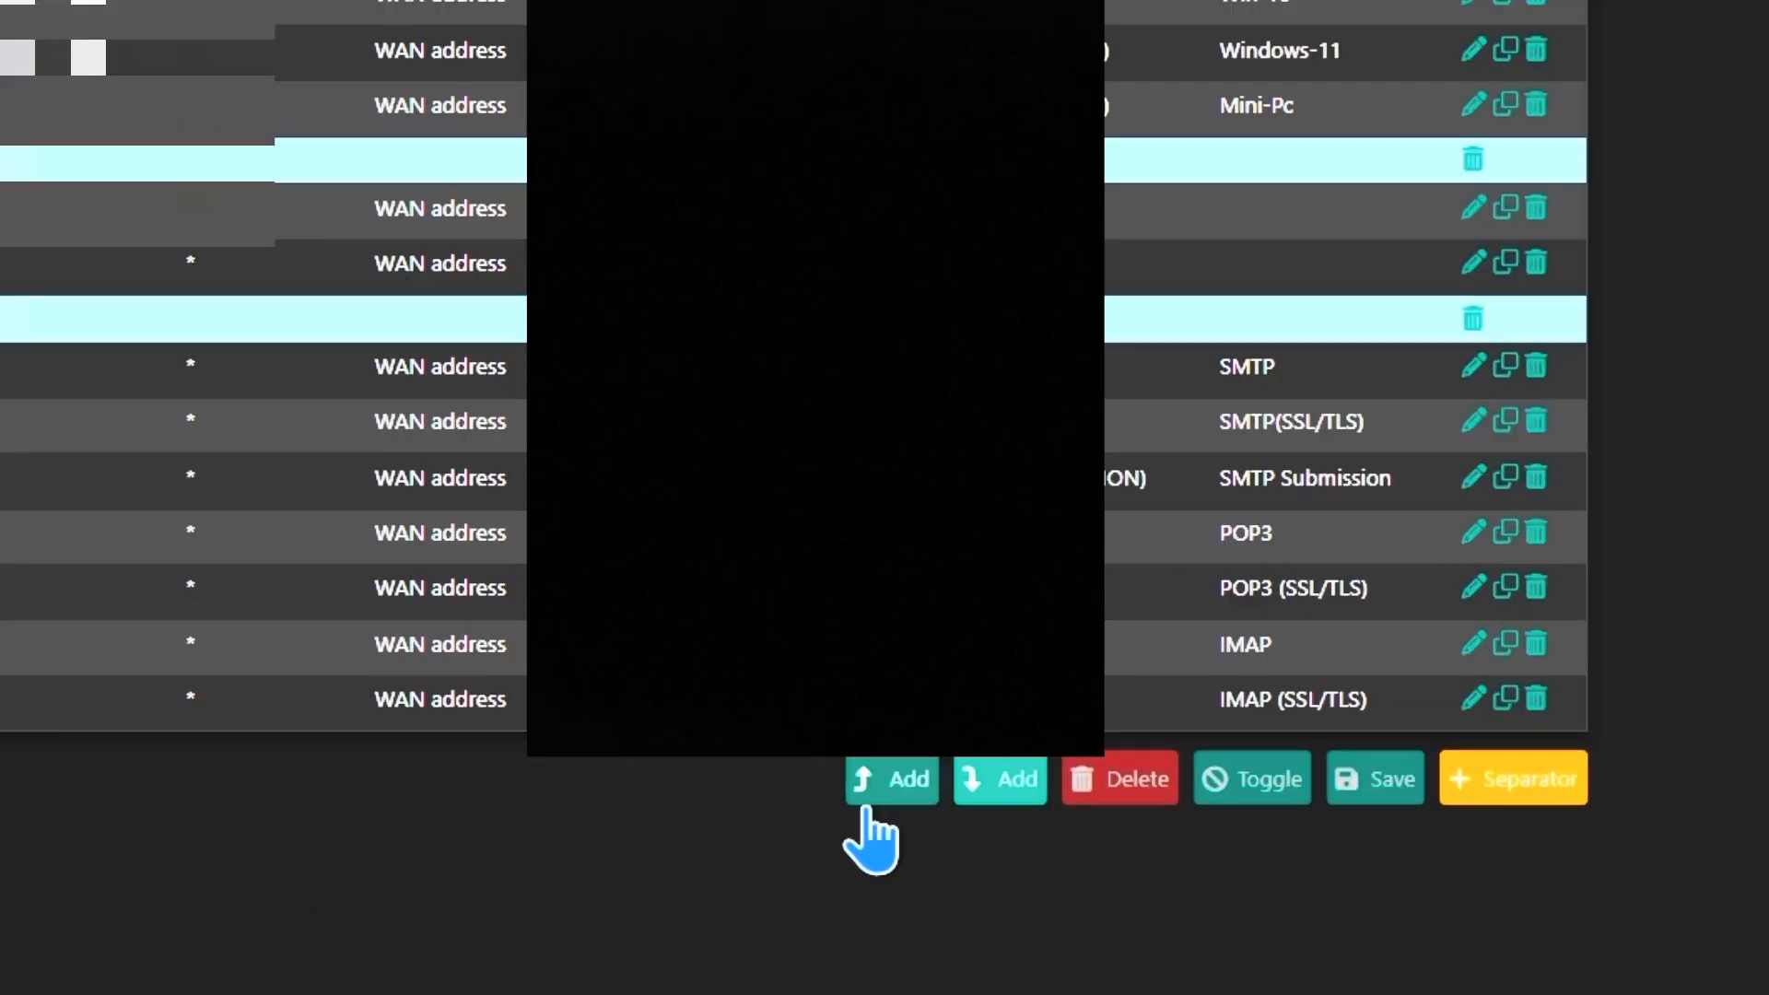
{"action": "left_click", "coordinate": [889, 791]}
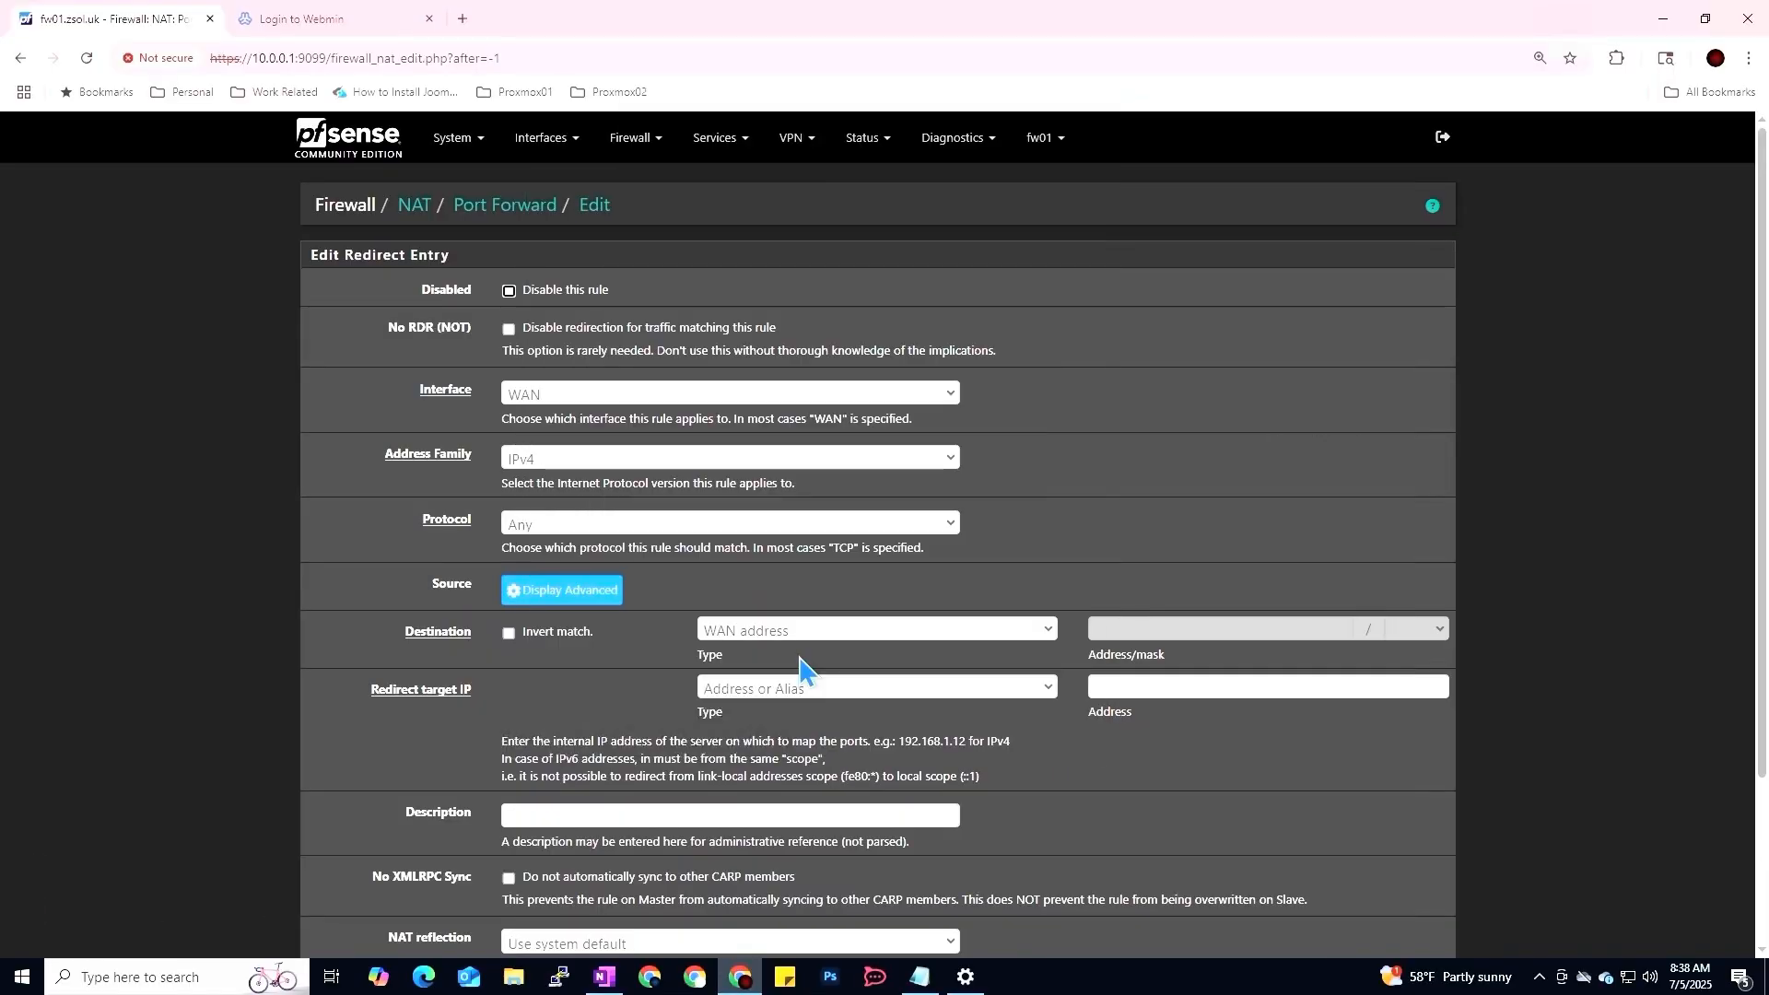
Keep WAN as the new rule's interface and set its protocol to TCP
{"action": "scroll", "coordinate": [800, 669], "scroll_direction": "down", "scroll_amount": 3}
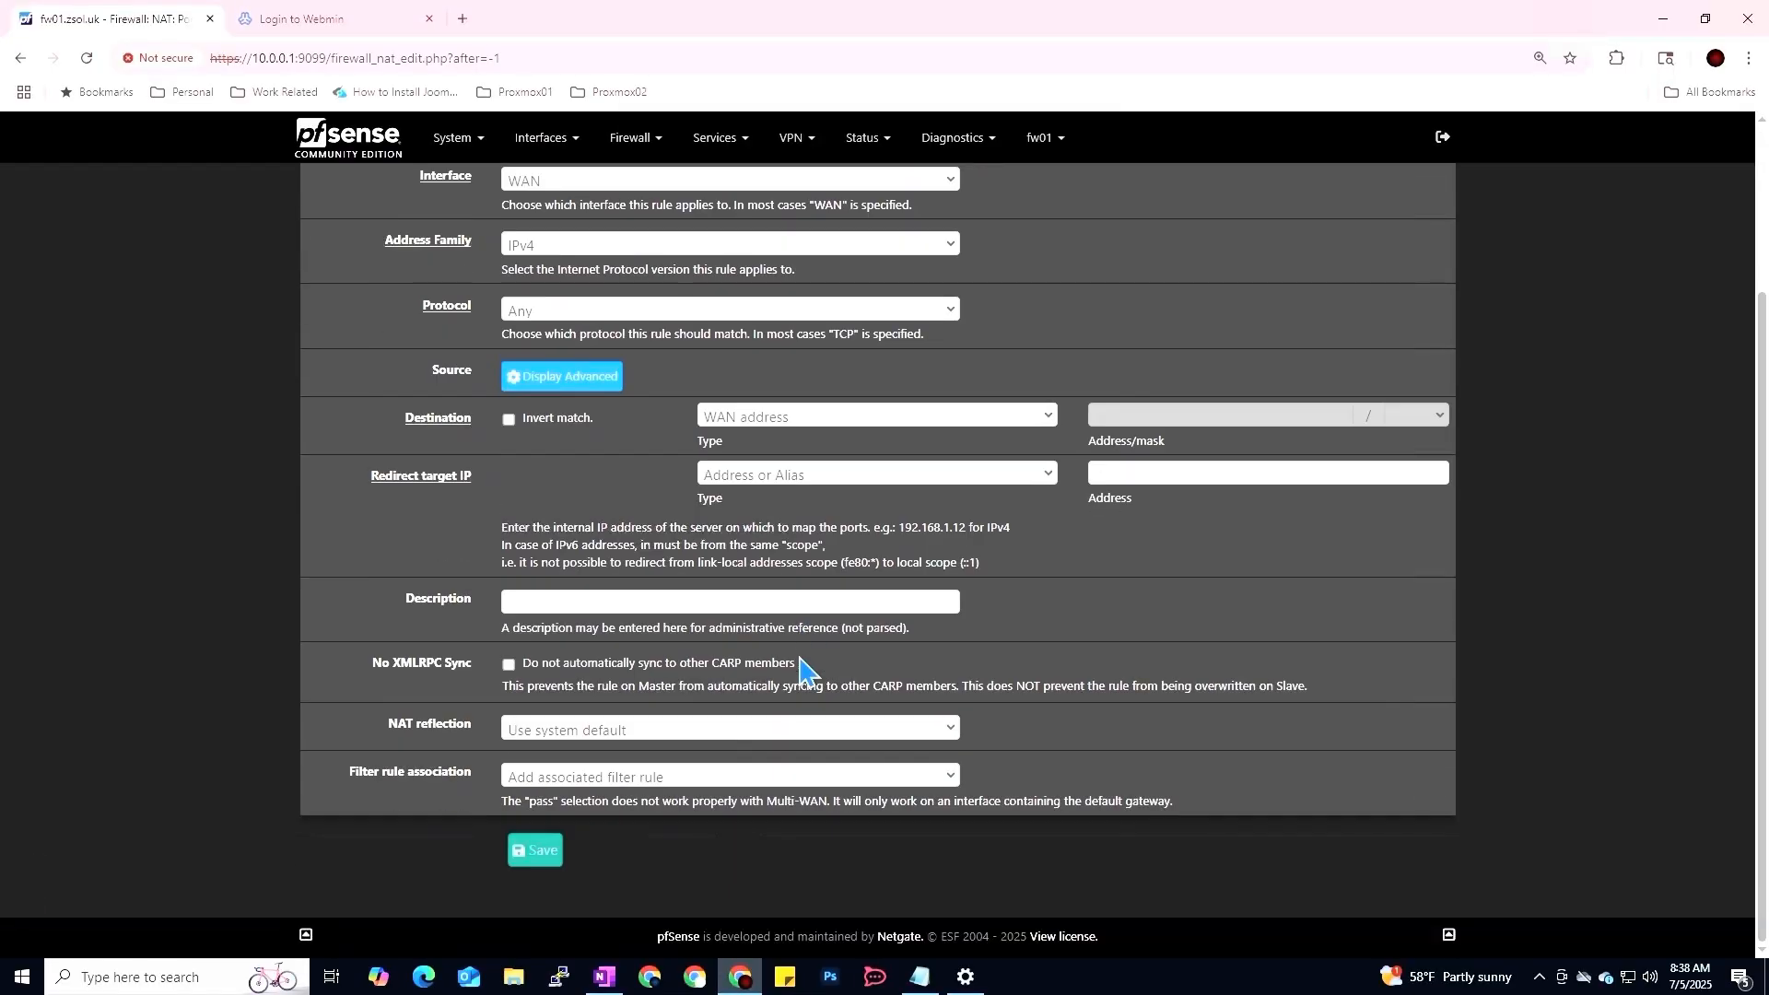
{"action": "scroll", "coordinate": [800, 668], "scroll_direction": "up", "scroll_amount": 3}
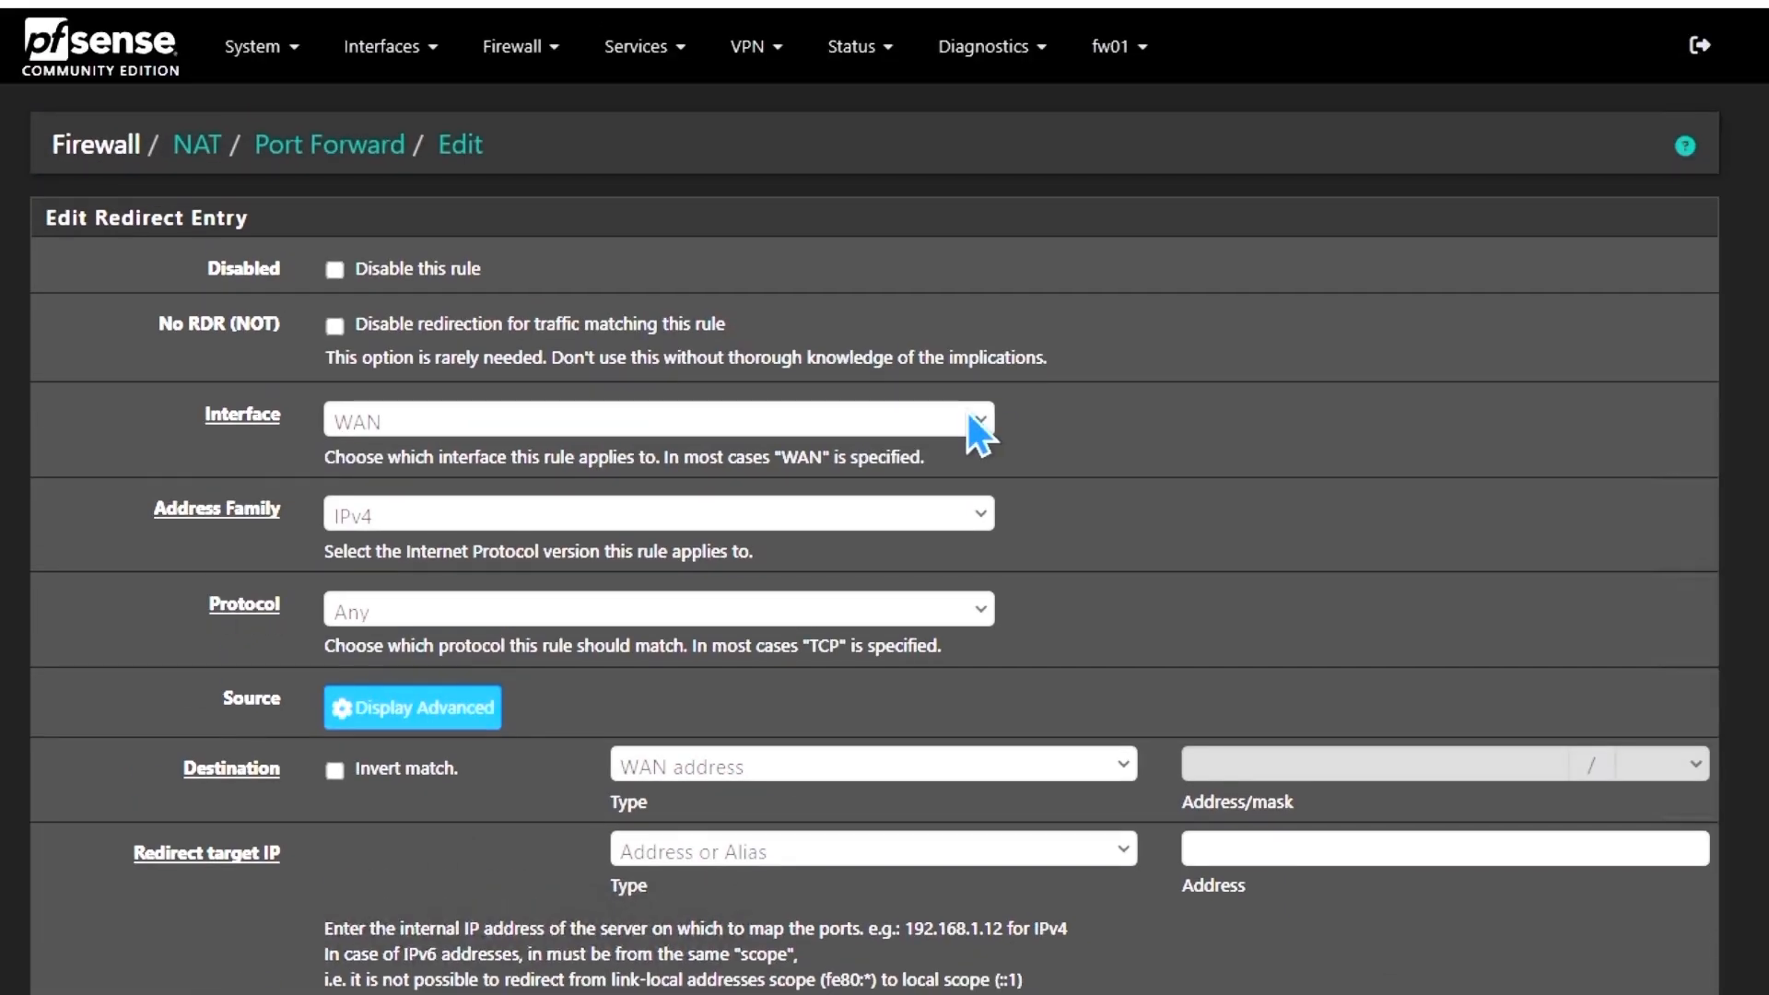
{"action": "left_click", "coordinate": [1187, 379]}
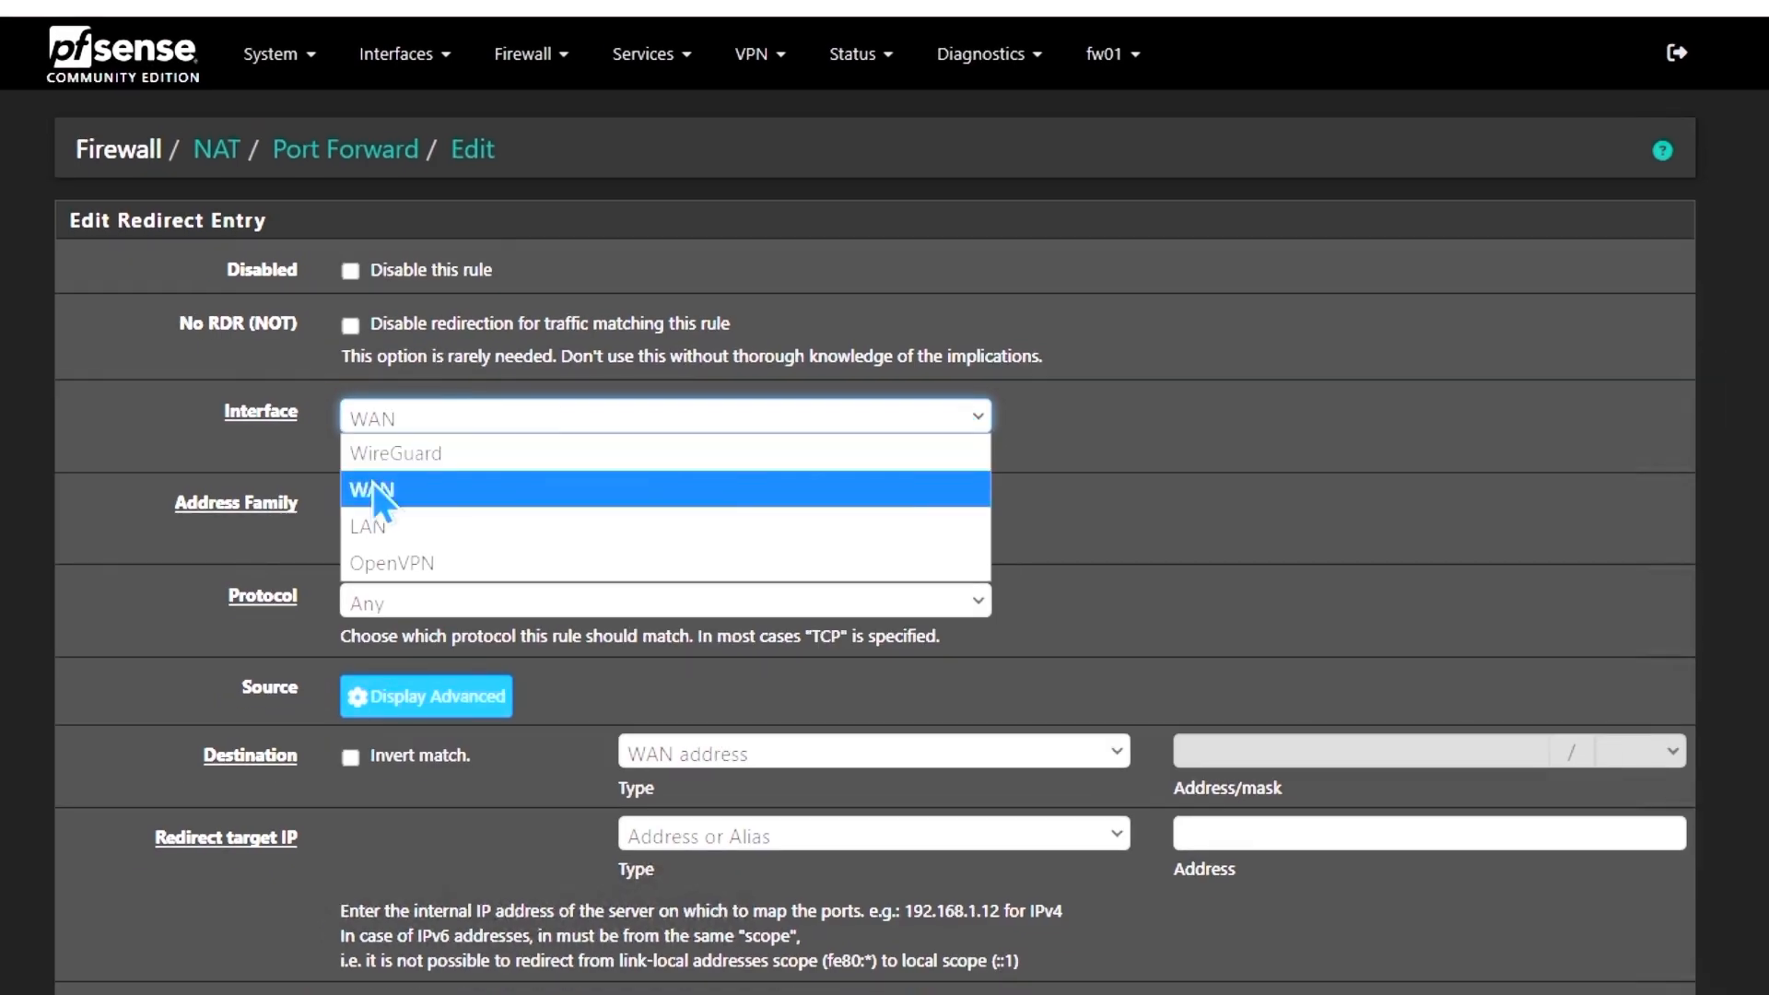
{"action": "left_click", "coordinate": [378, 490]}
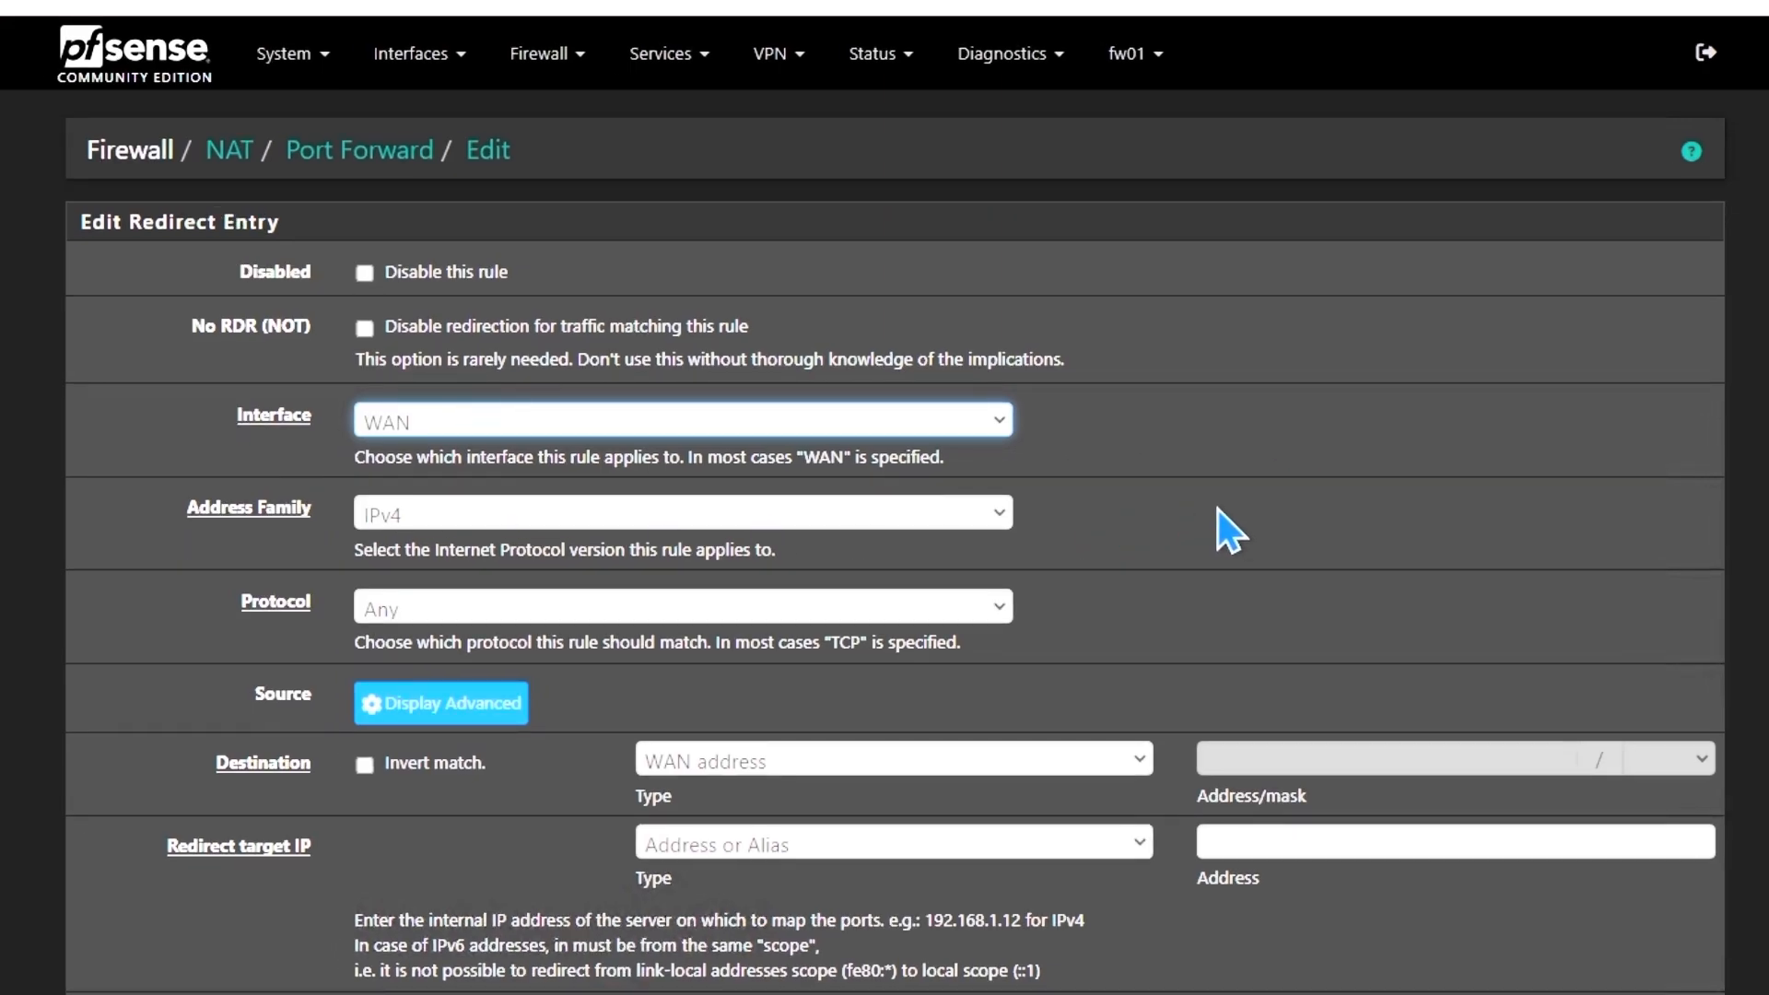
{"action": "left_click", "coordinate": [534, 608]}
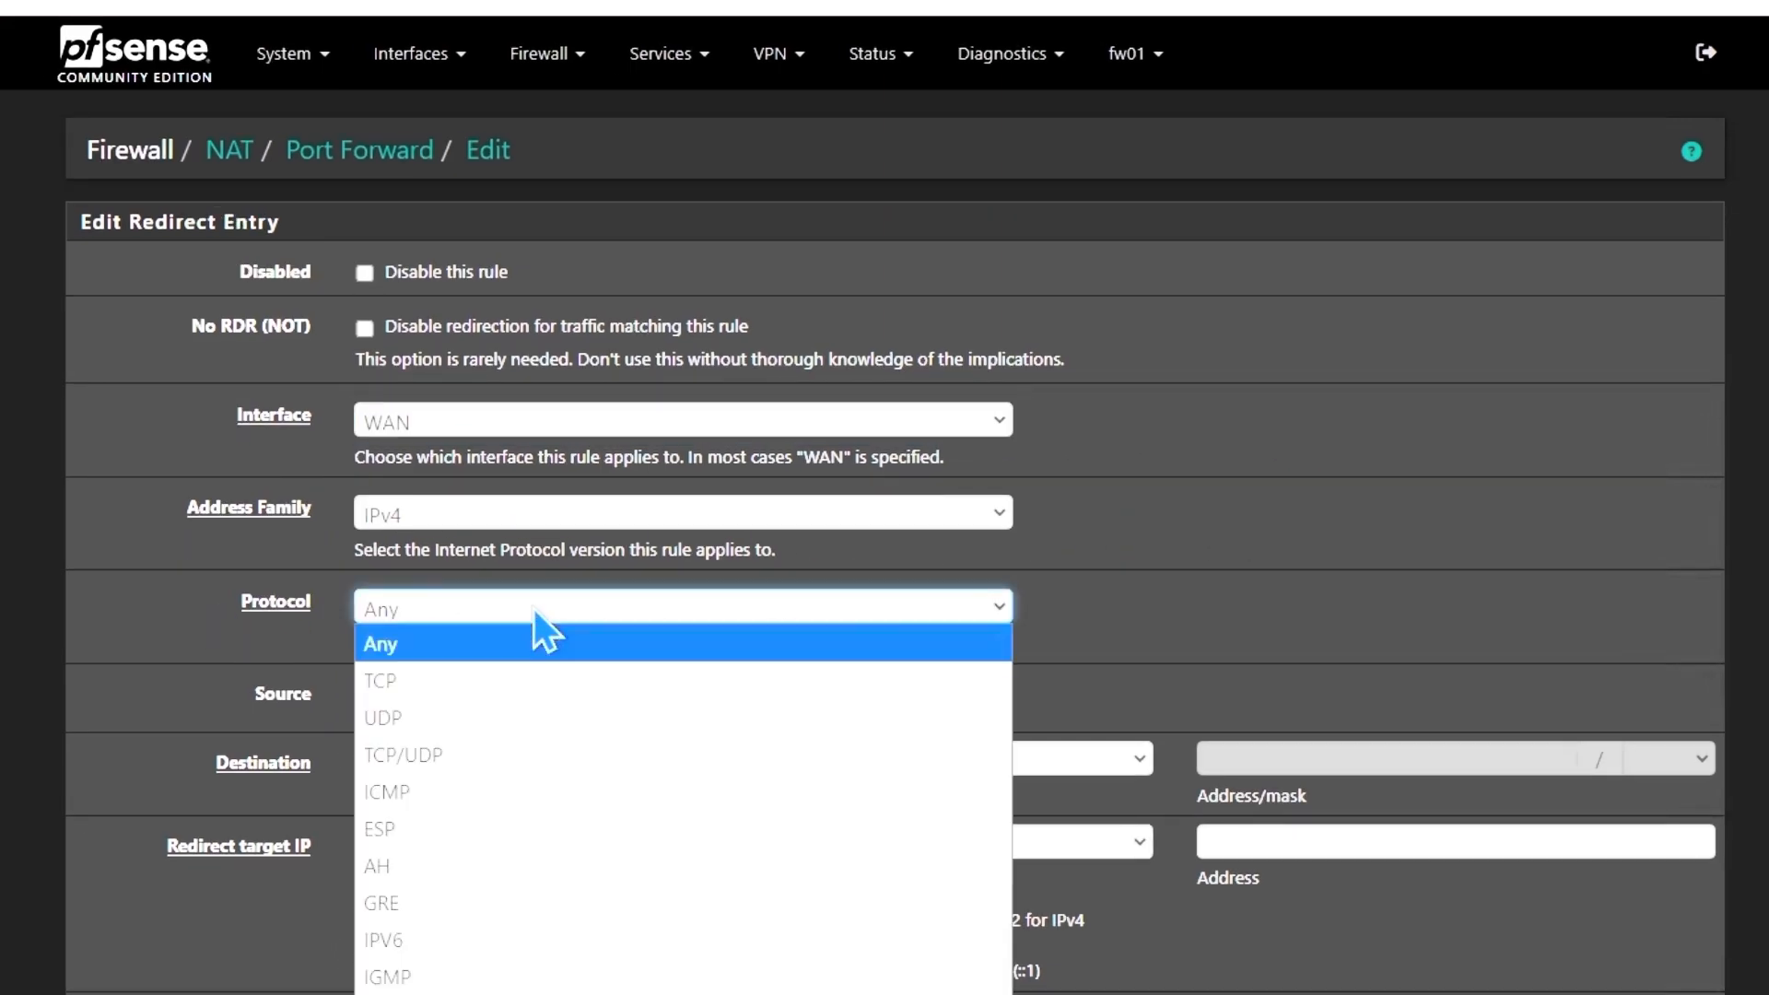
{"action": "left_click", "coordinate": [461, 684]}
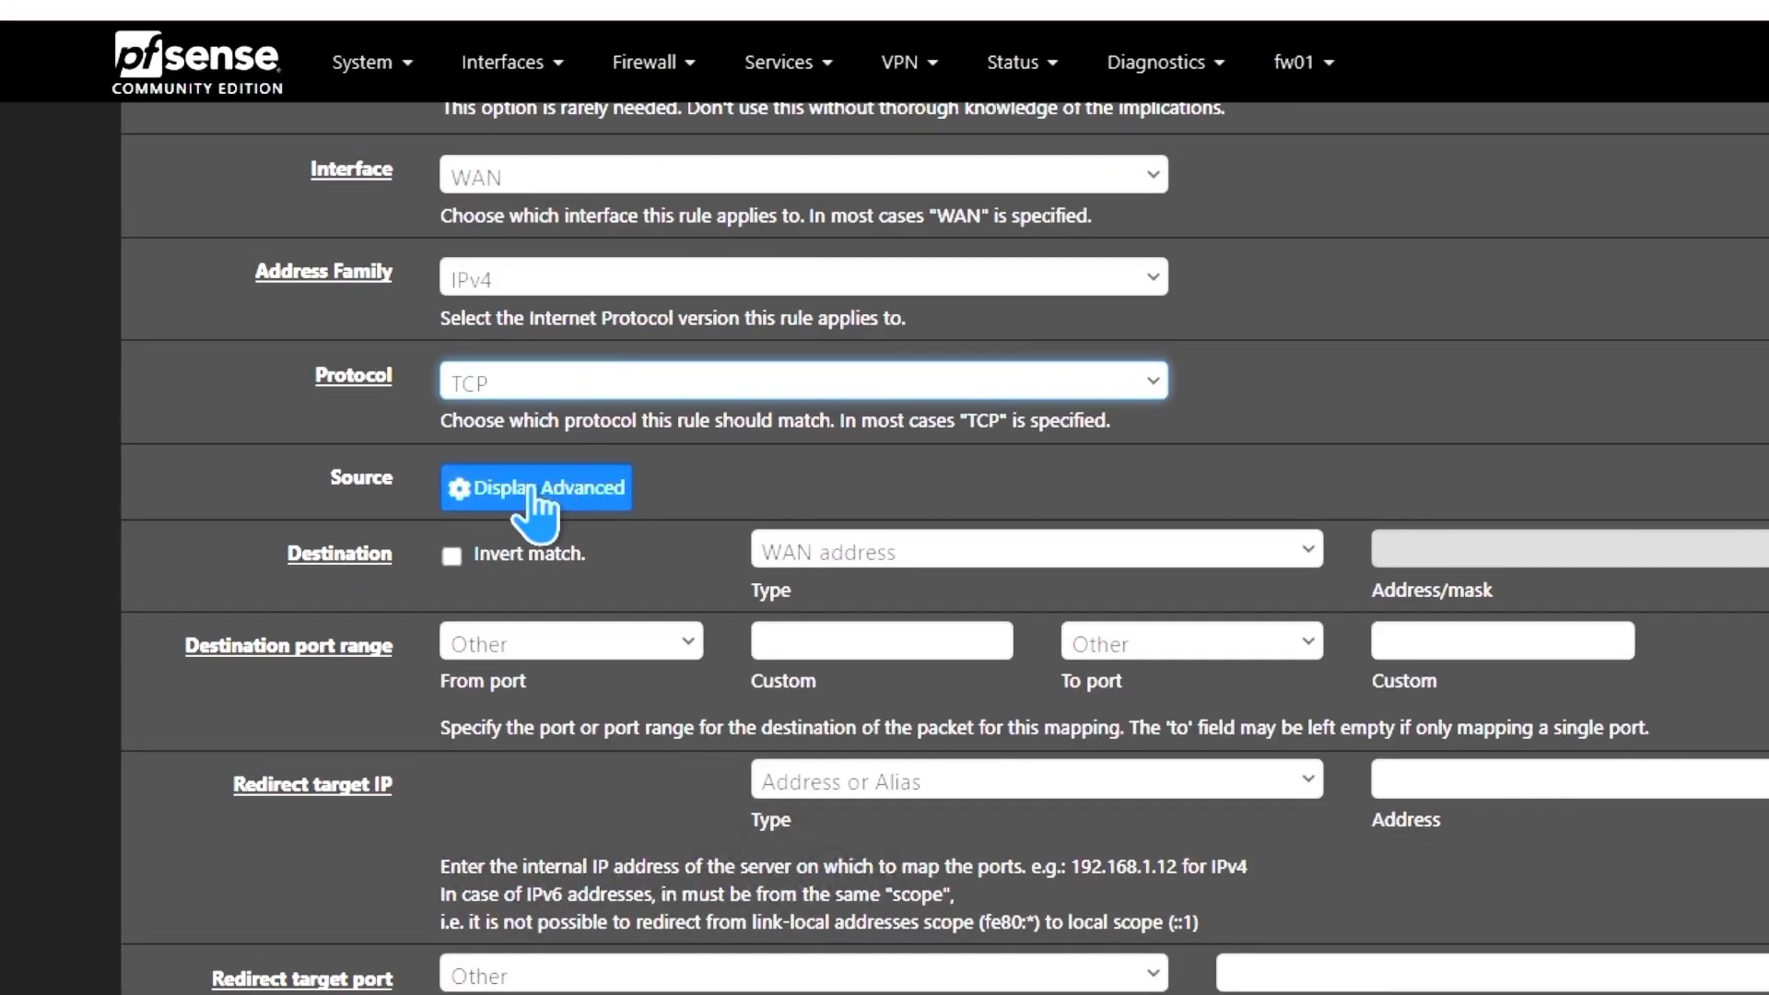
Display the advanced source options, examine the source and source port range settings, and hide them again
{"action": "left_click", "coordinate": [556, 411]}
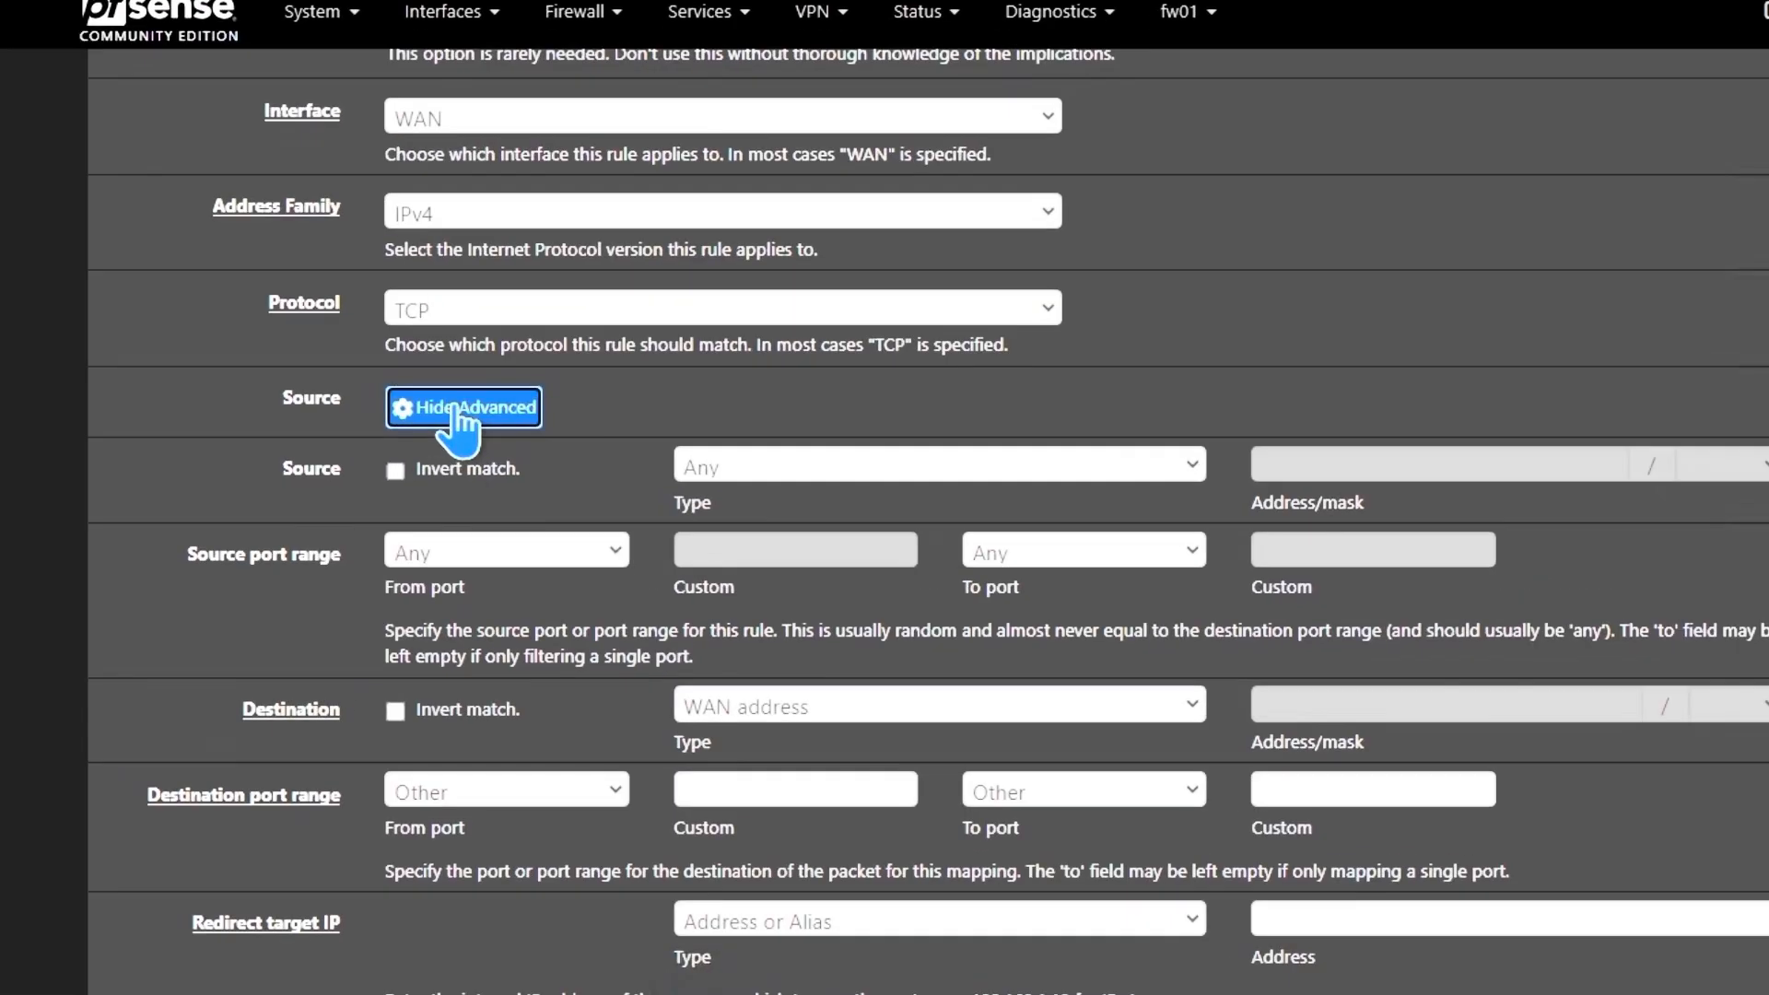
{"action": "left_click", "coordinate": [547, 408]}
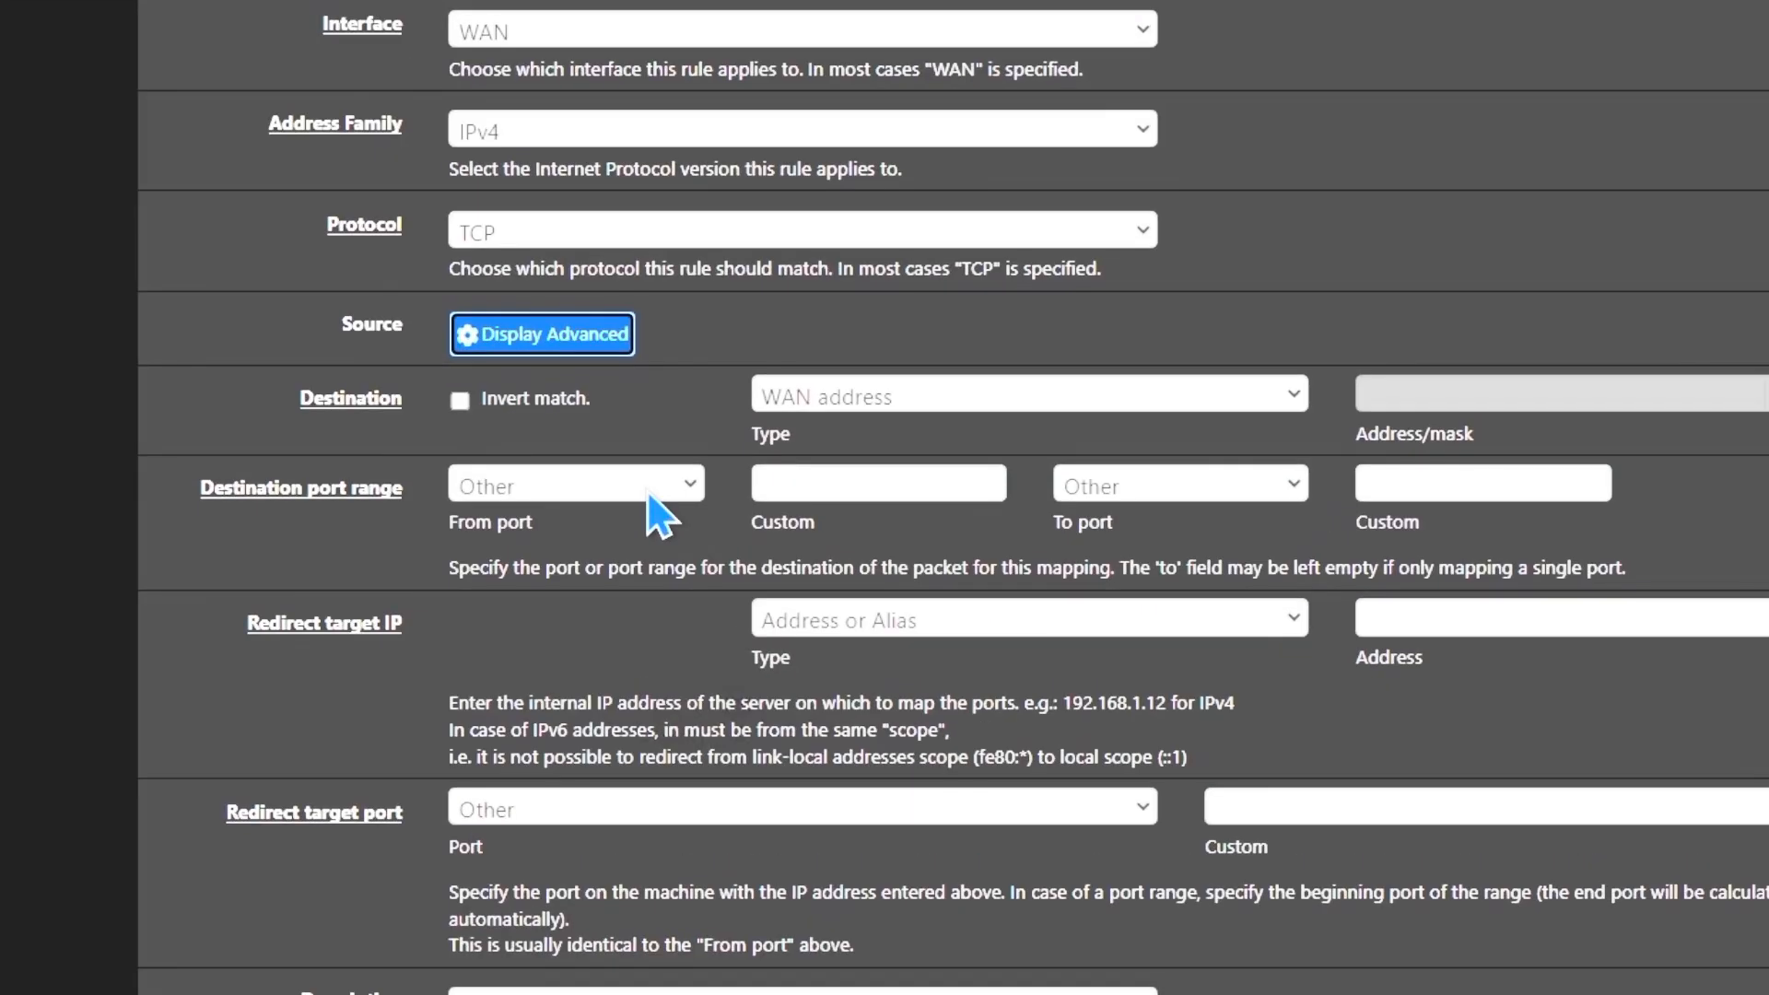
Try Any as the destination From port and switch it back to Other
{"action": "left_click", "coordinate": [632, 508]}
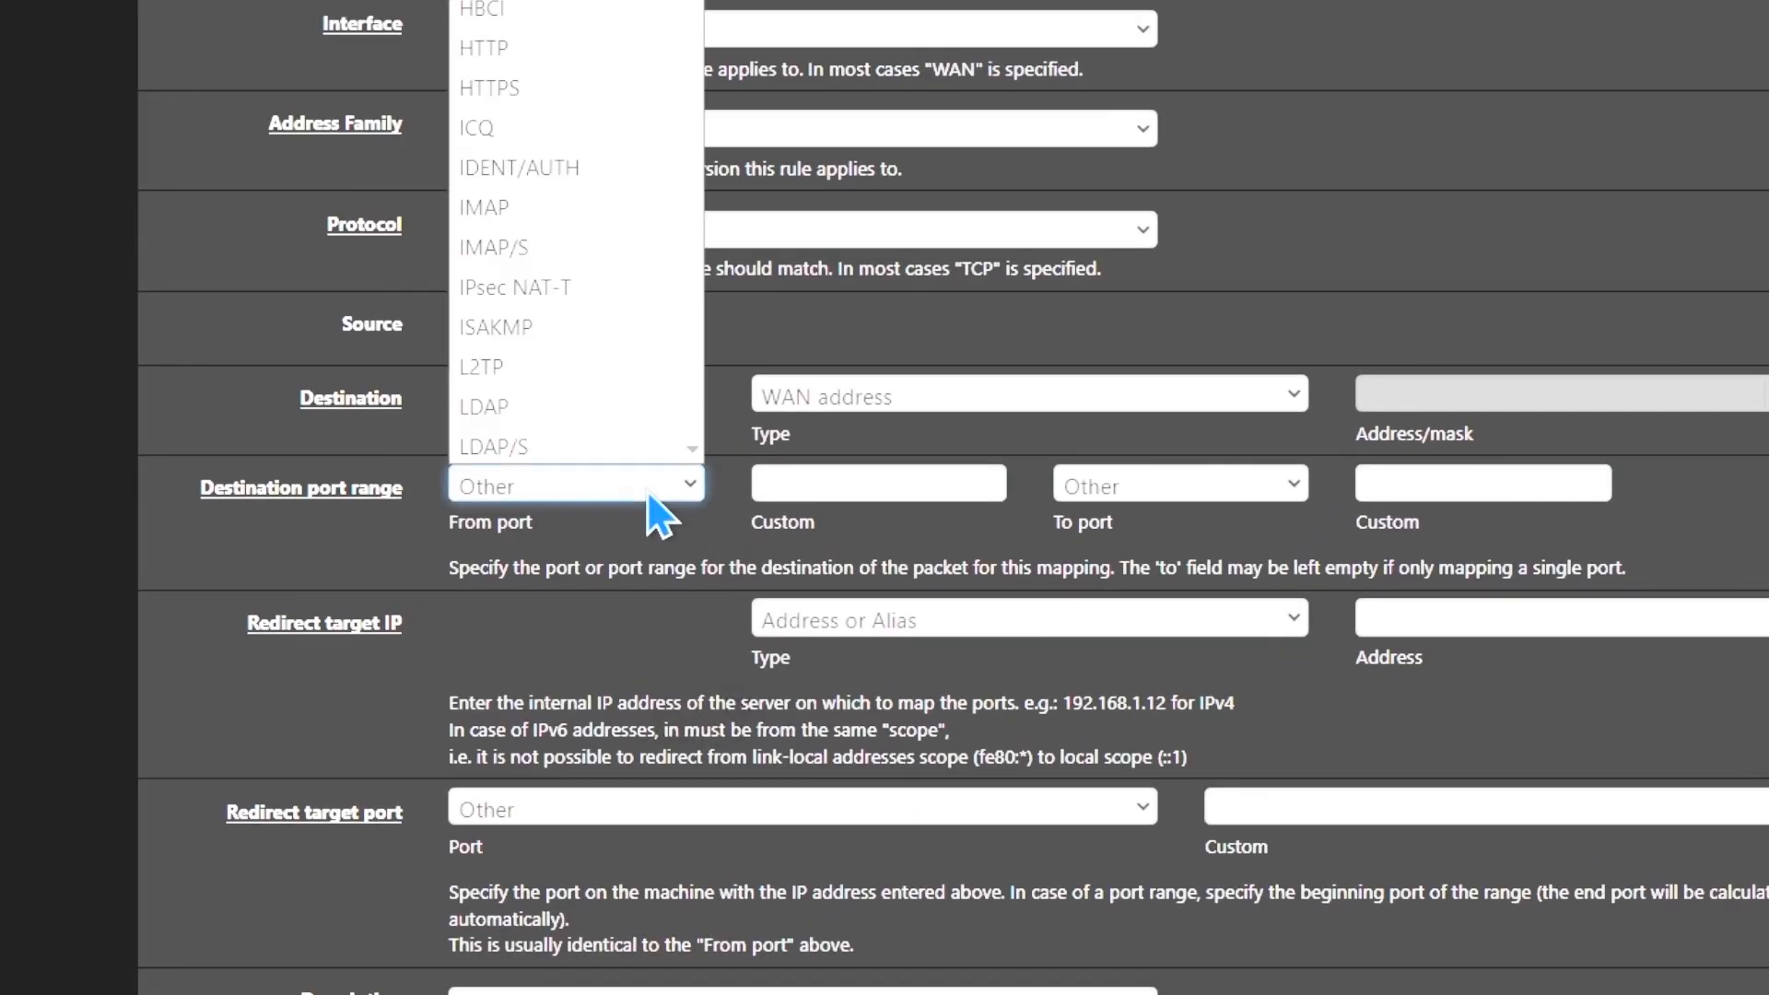
{"action": "left_click", "coordinate": [631, 510]}
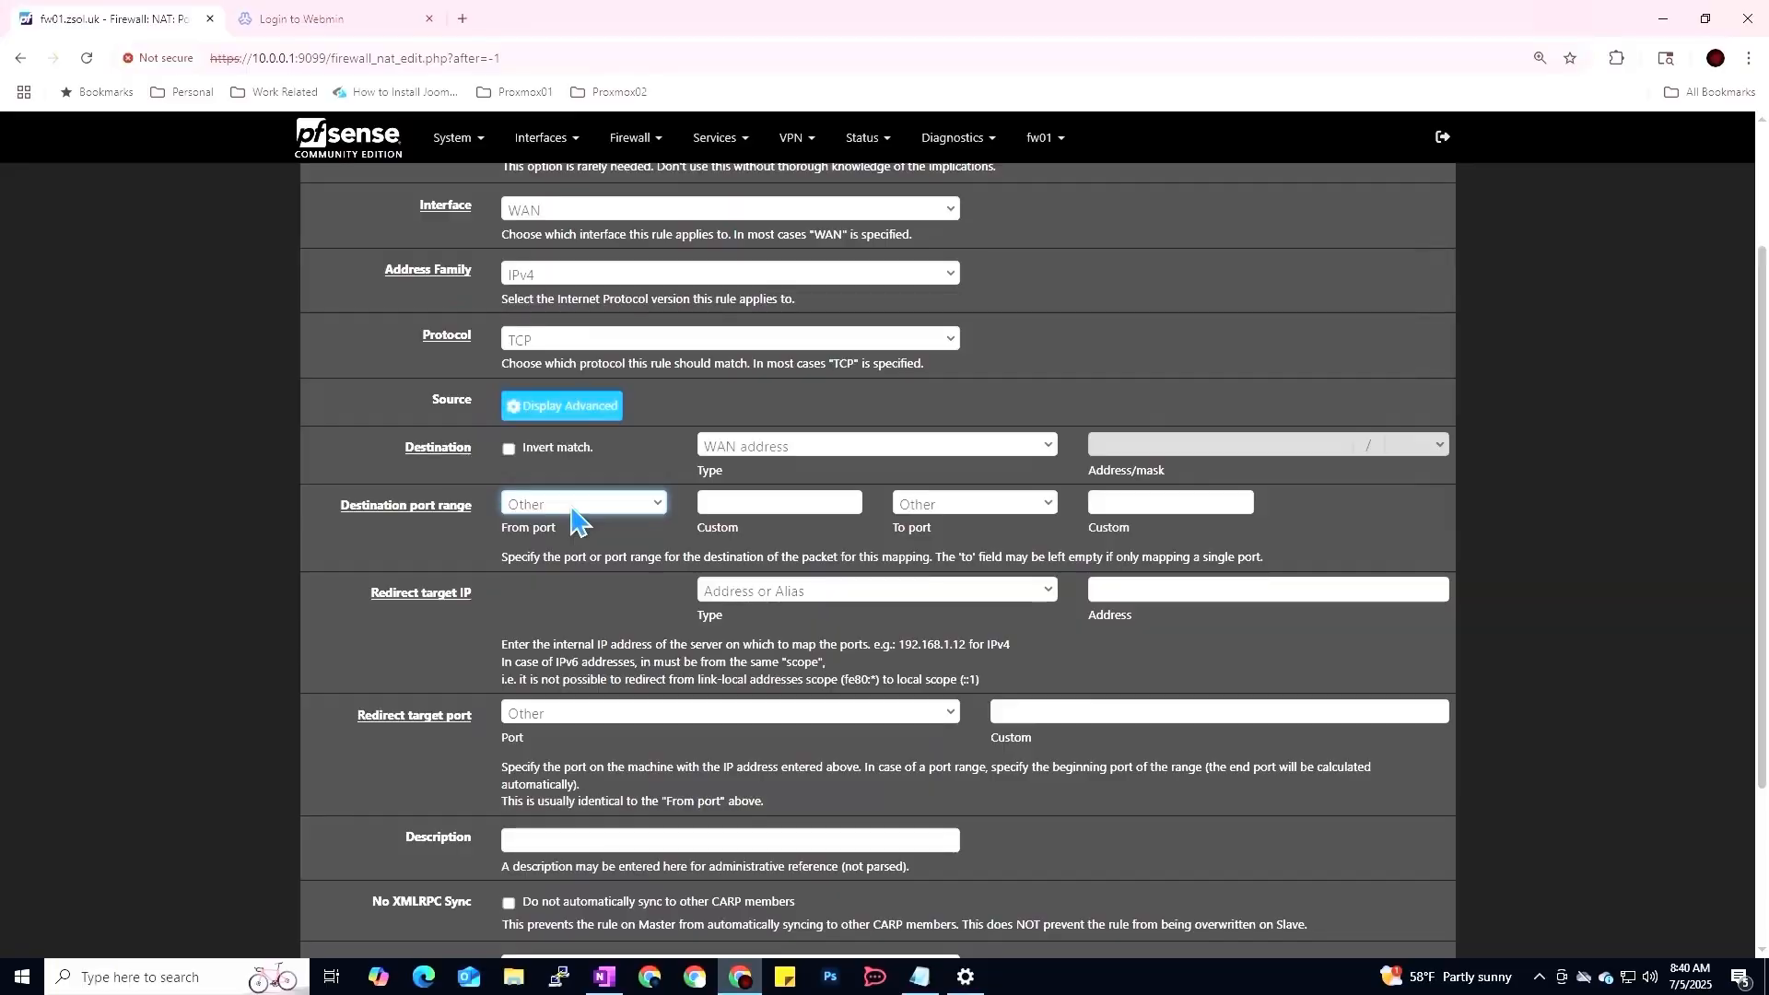
{"action": "left_click", "coordinate": [648, 498]}
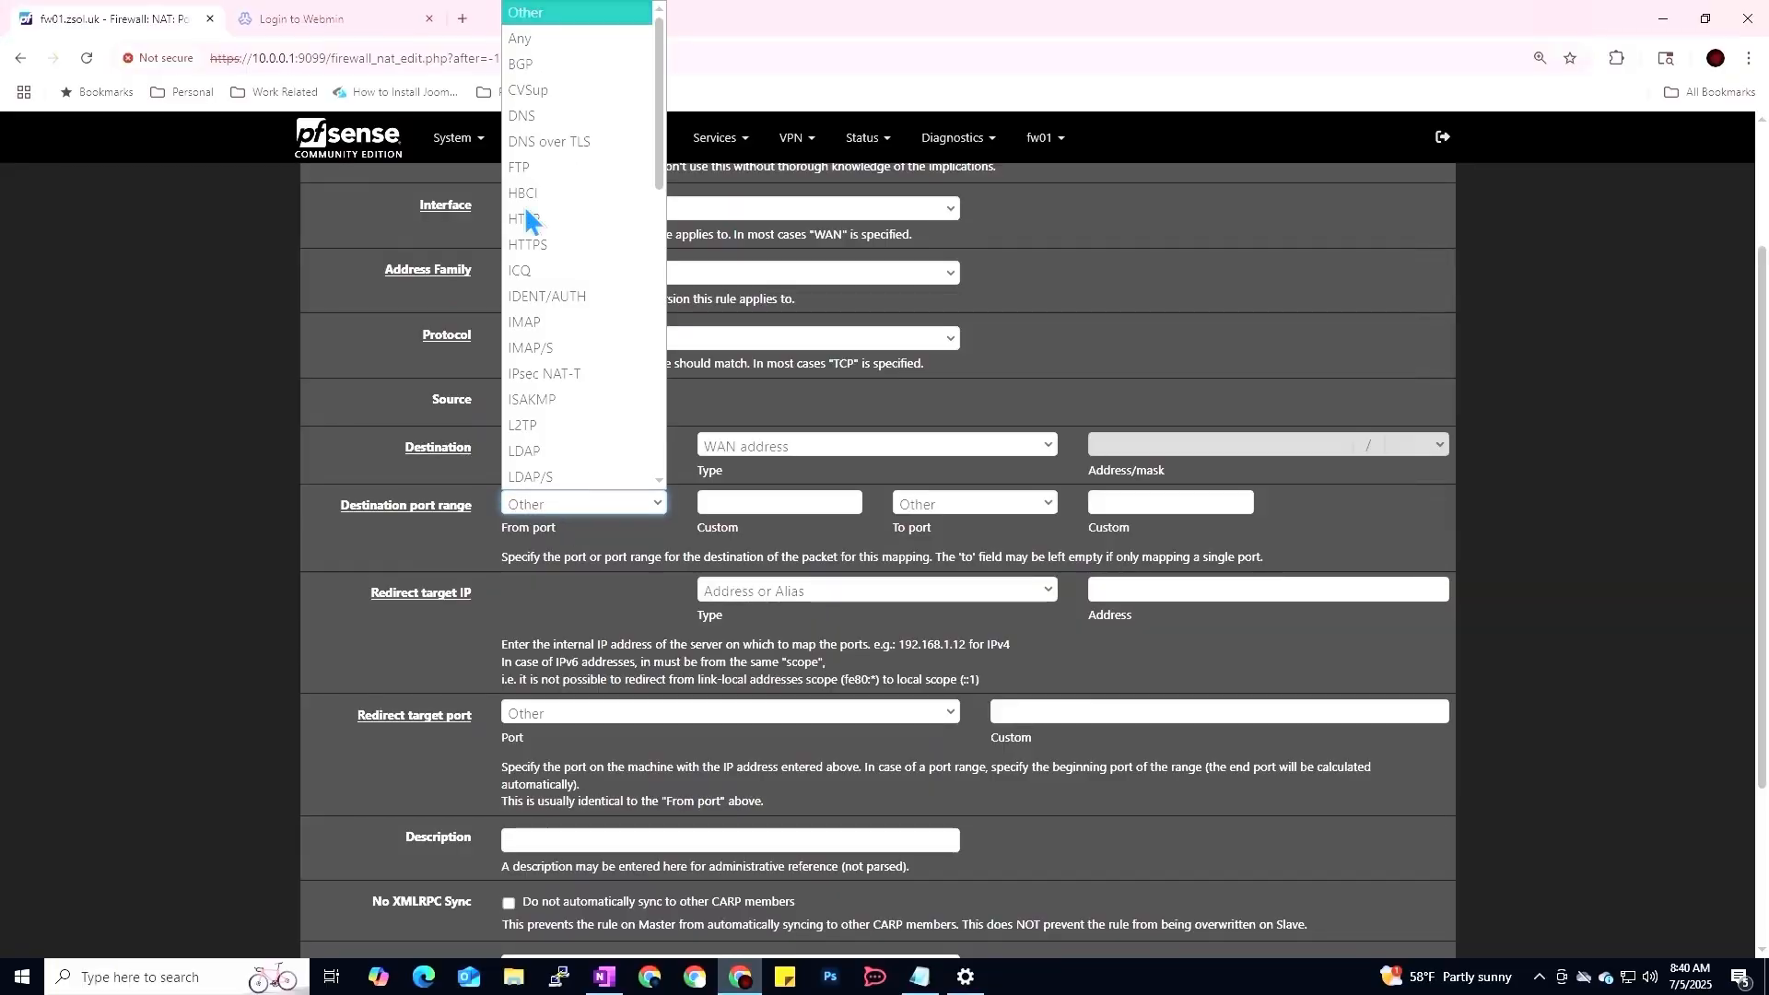
{"action": "left_click", "coordinate": [536, 42]}
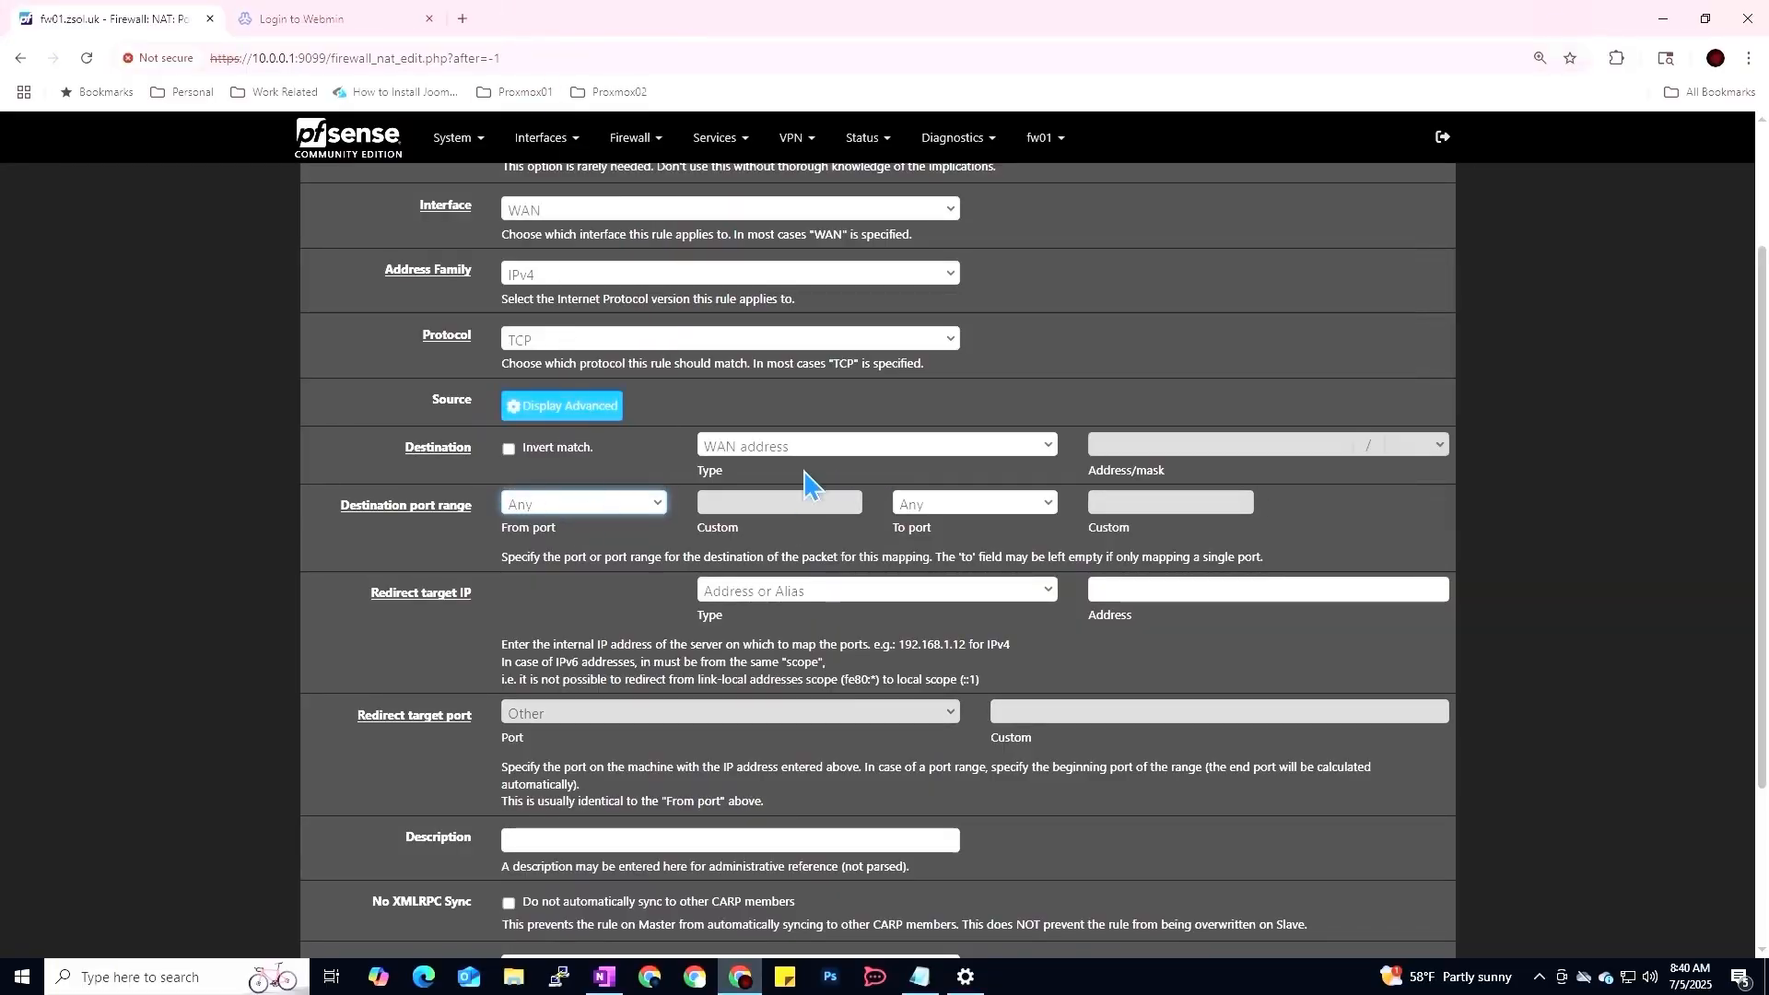
{"action": "left_click", "coordinate": [632, 508]}
{"action": "left_click", "coordinate": [407, 39]}
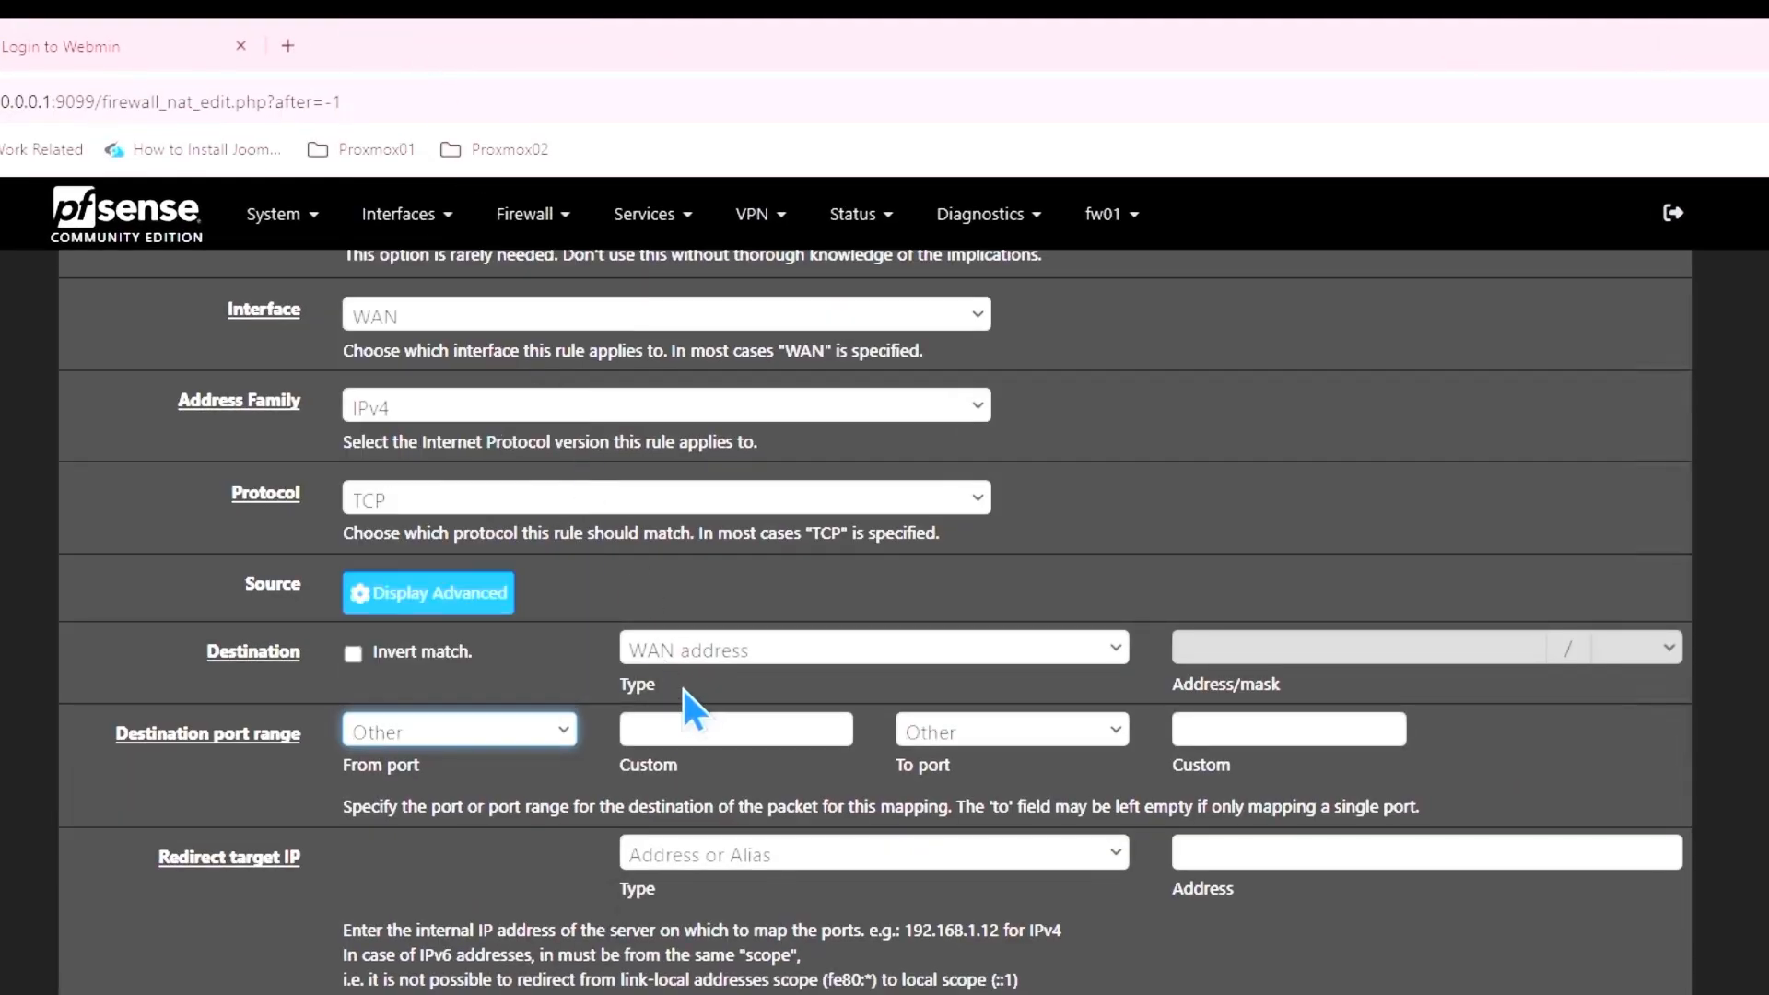
Set the destination port range to custom port 5000 for both the start and the end
{"action": "left_click", "coordinate": [700, 731]}
{"action": "type", "text": "5000"}
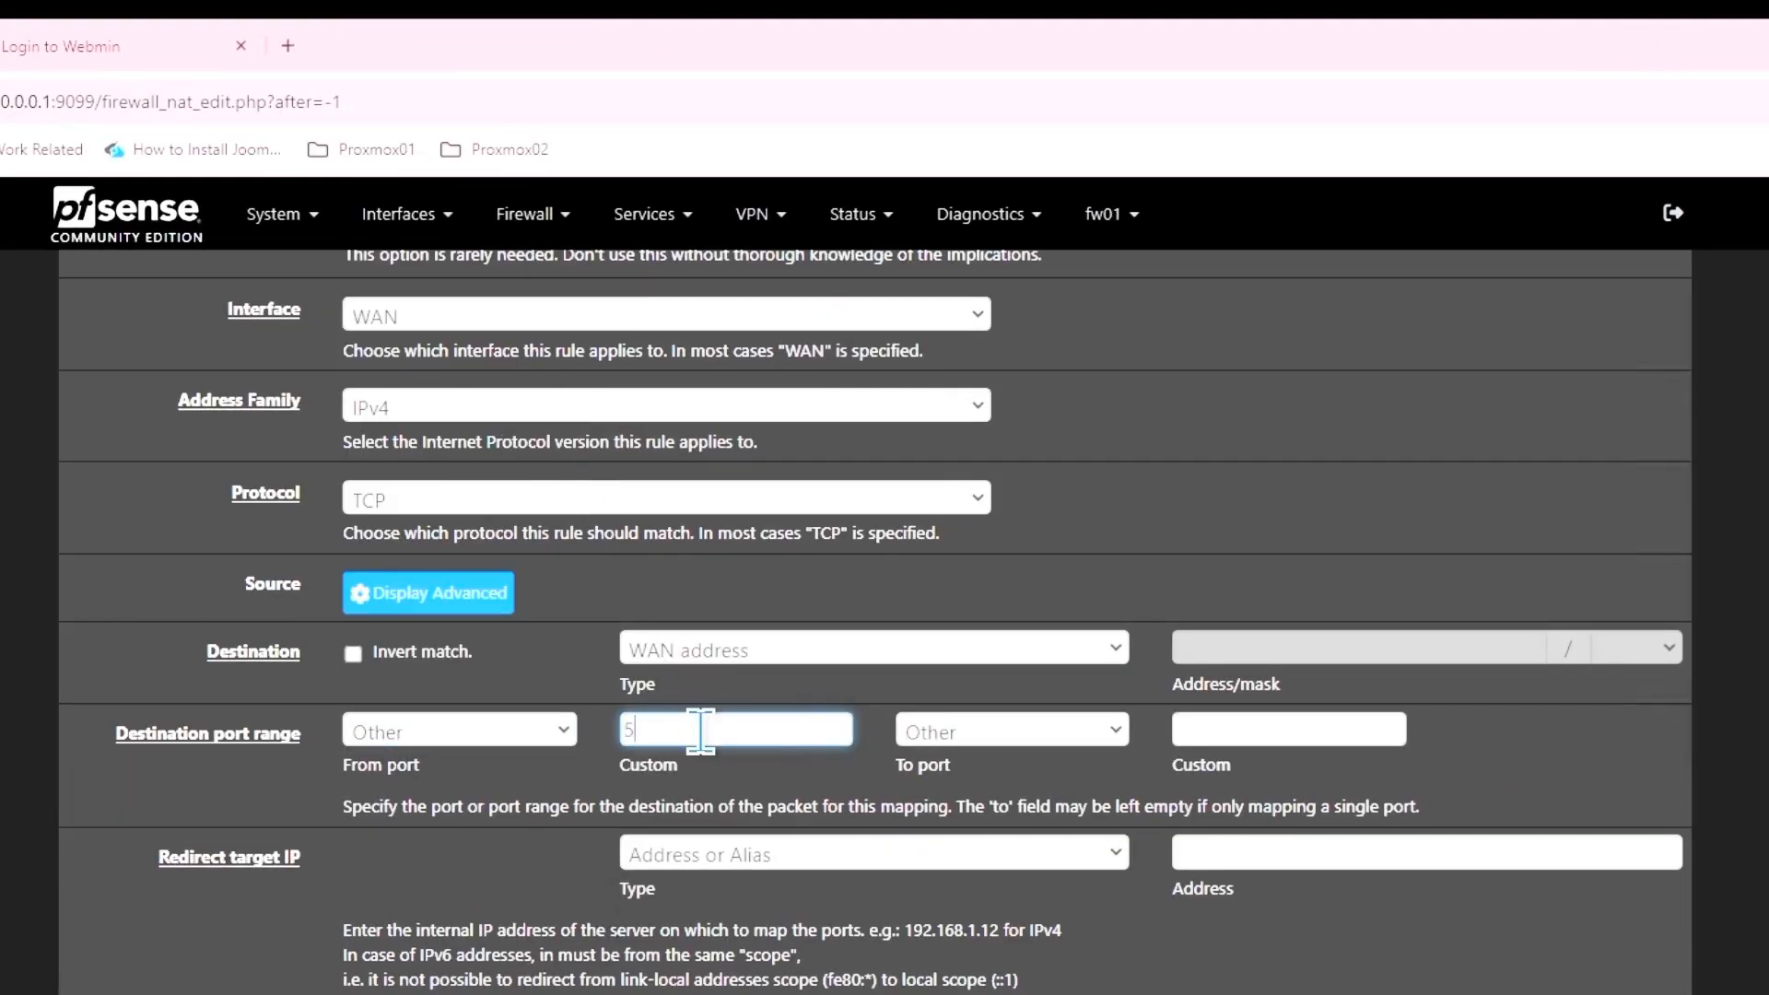
{"action": "left_click", "coordinate": [1224, 728]}
{"action": "type", "text": "5000"}
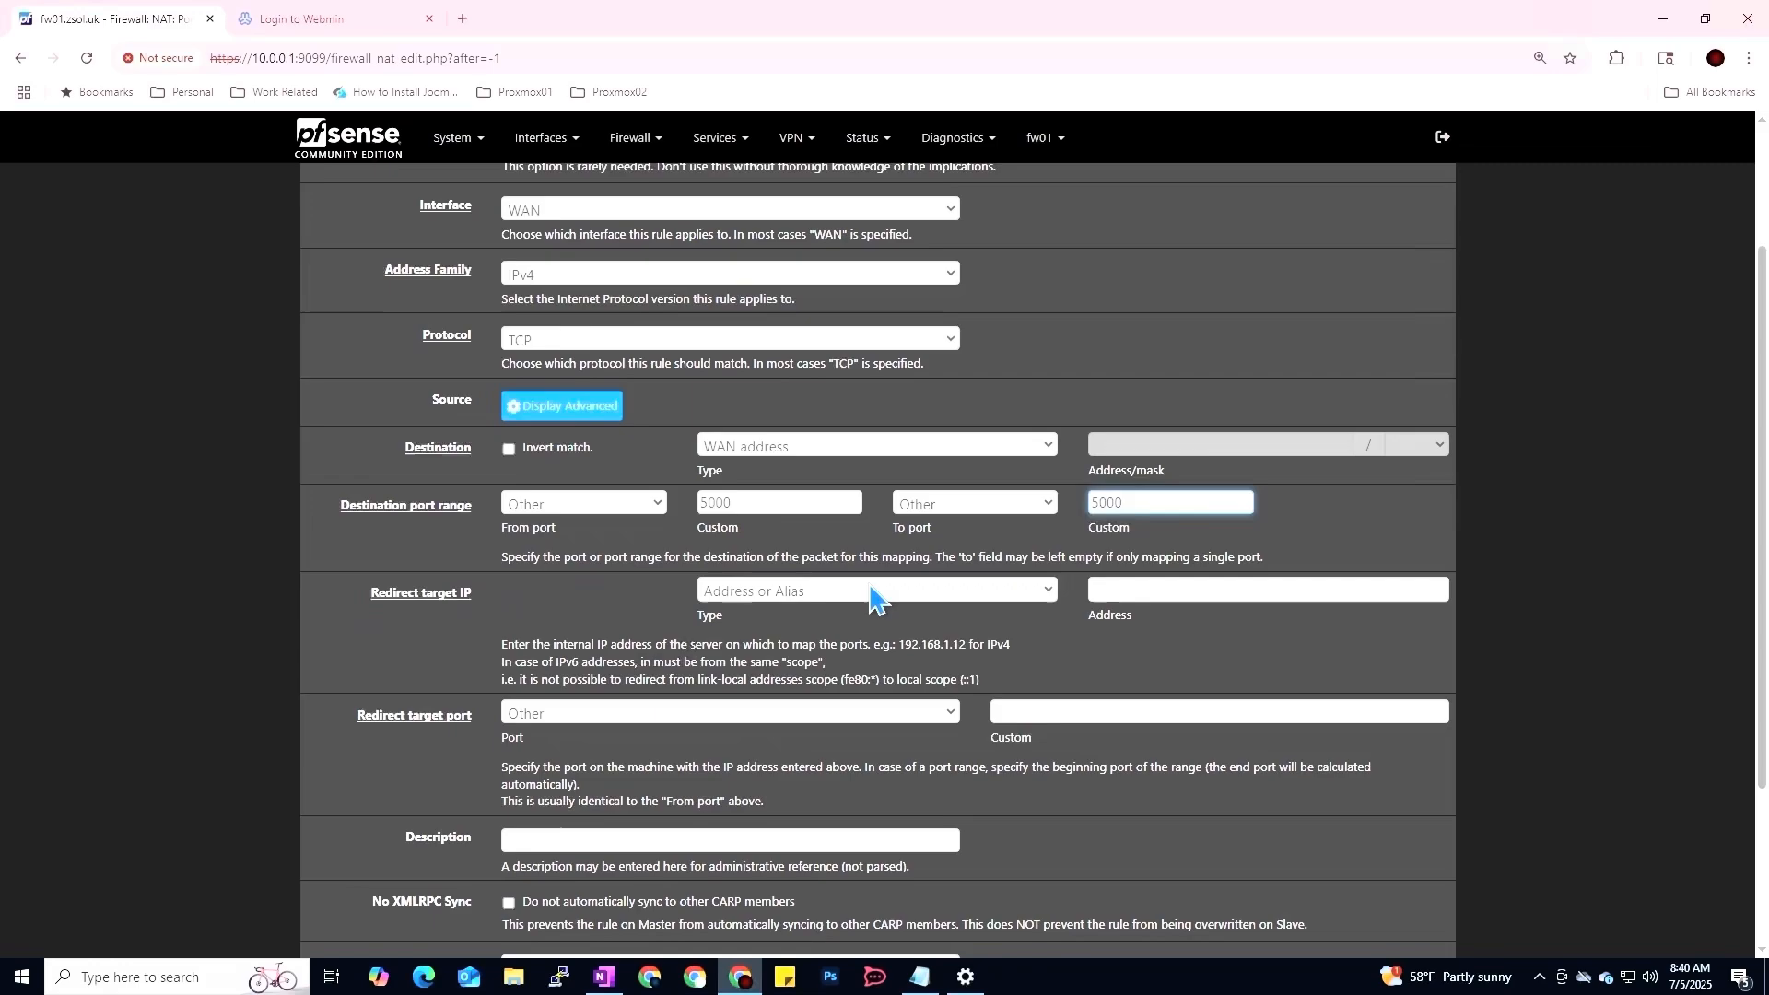
Check the internal server's address on the Webmin login page and set the redirect target IP to 10.0.0.5, keeping the Address or Alias type
{"action": "left_click", "coordinate": [874, 599]}
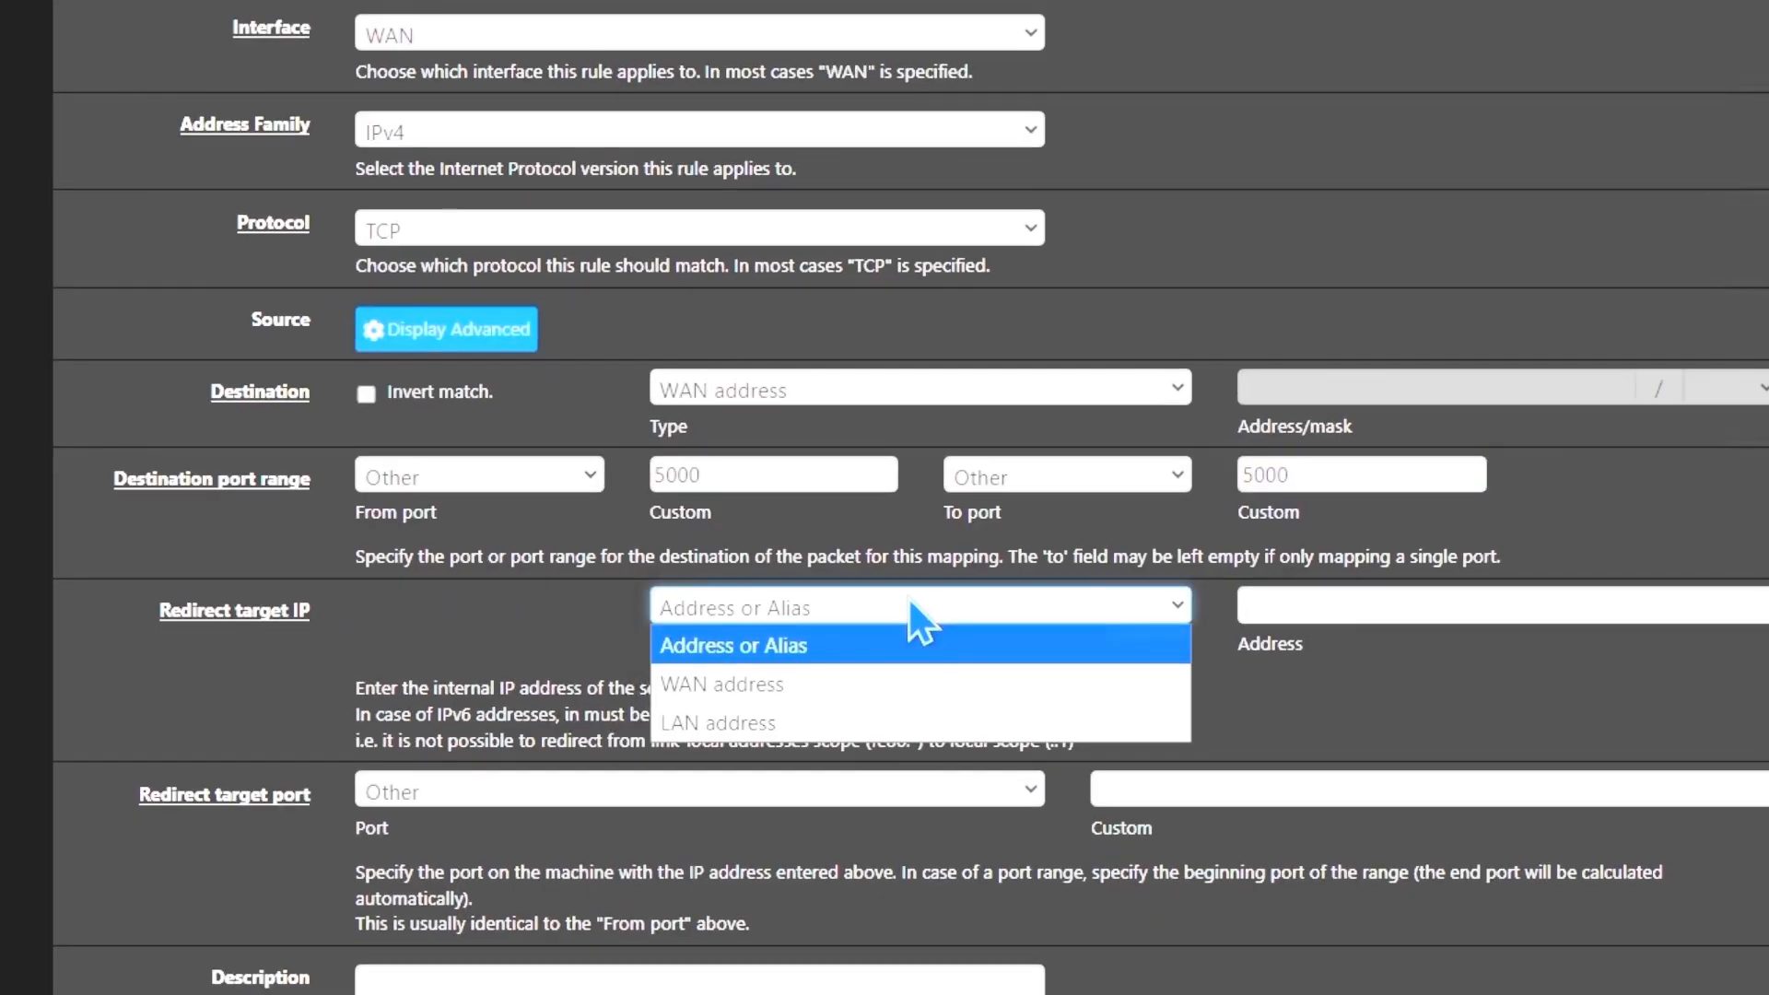
{"action": "left_click", "coordinate": [898, 594]}
{"action": "left_click", "coordinate": [1176, 588]}
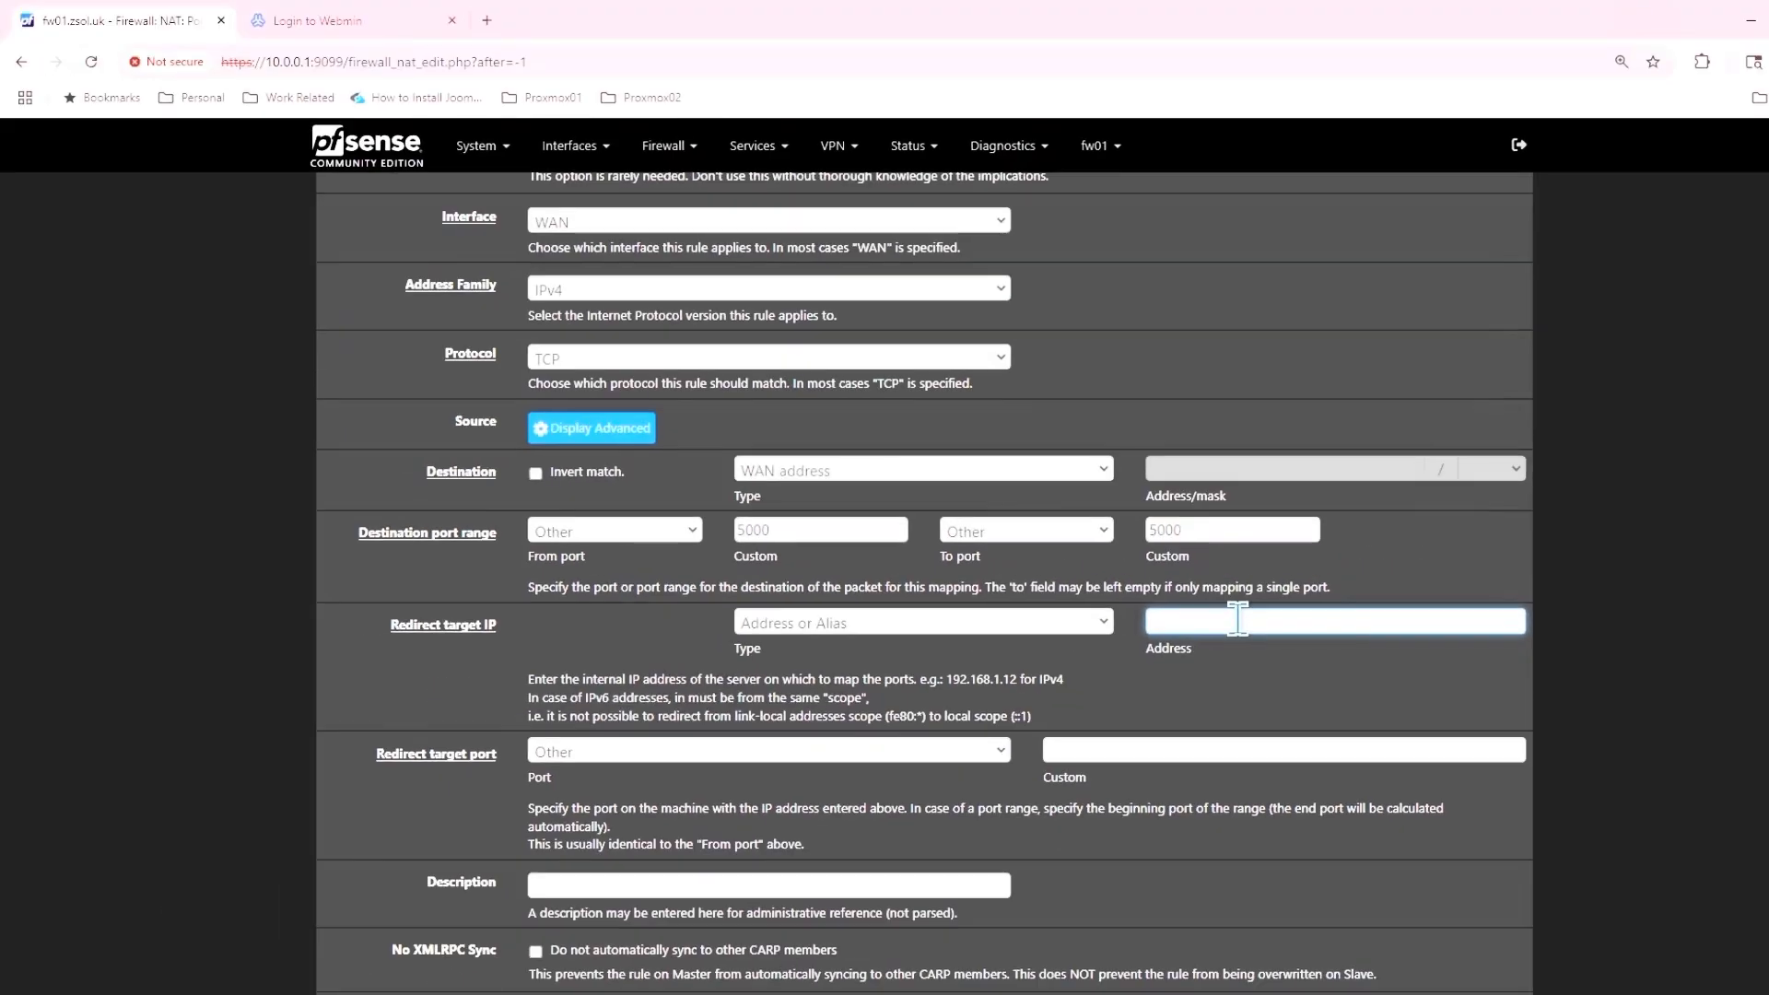
{"action": "left_click", "coordinate": [313, 20]}
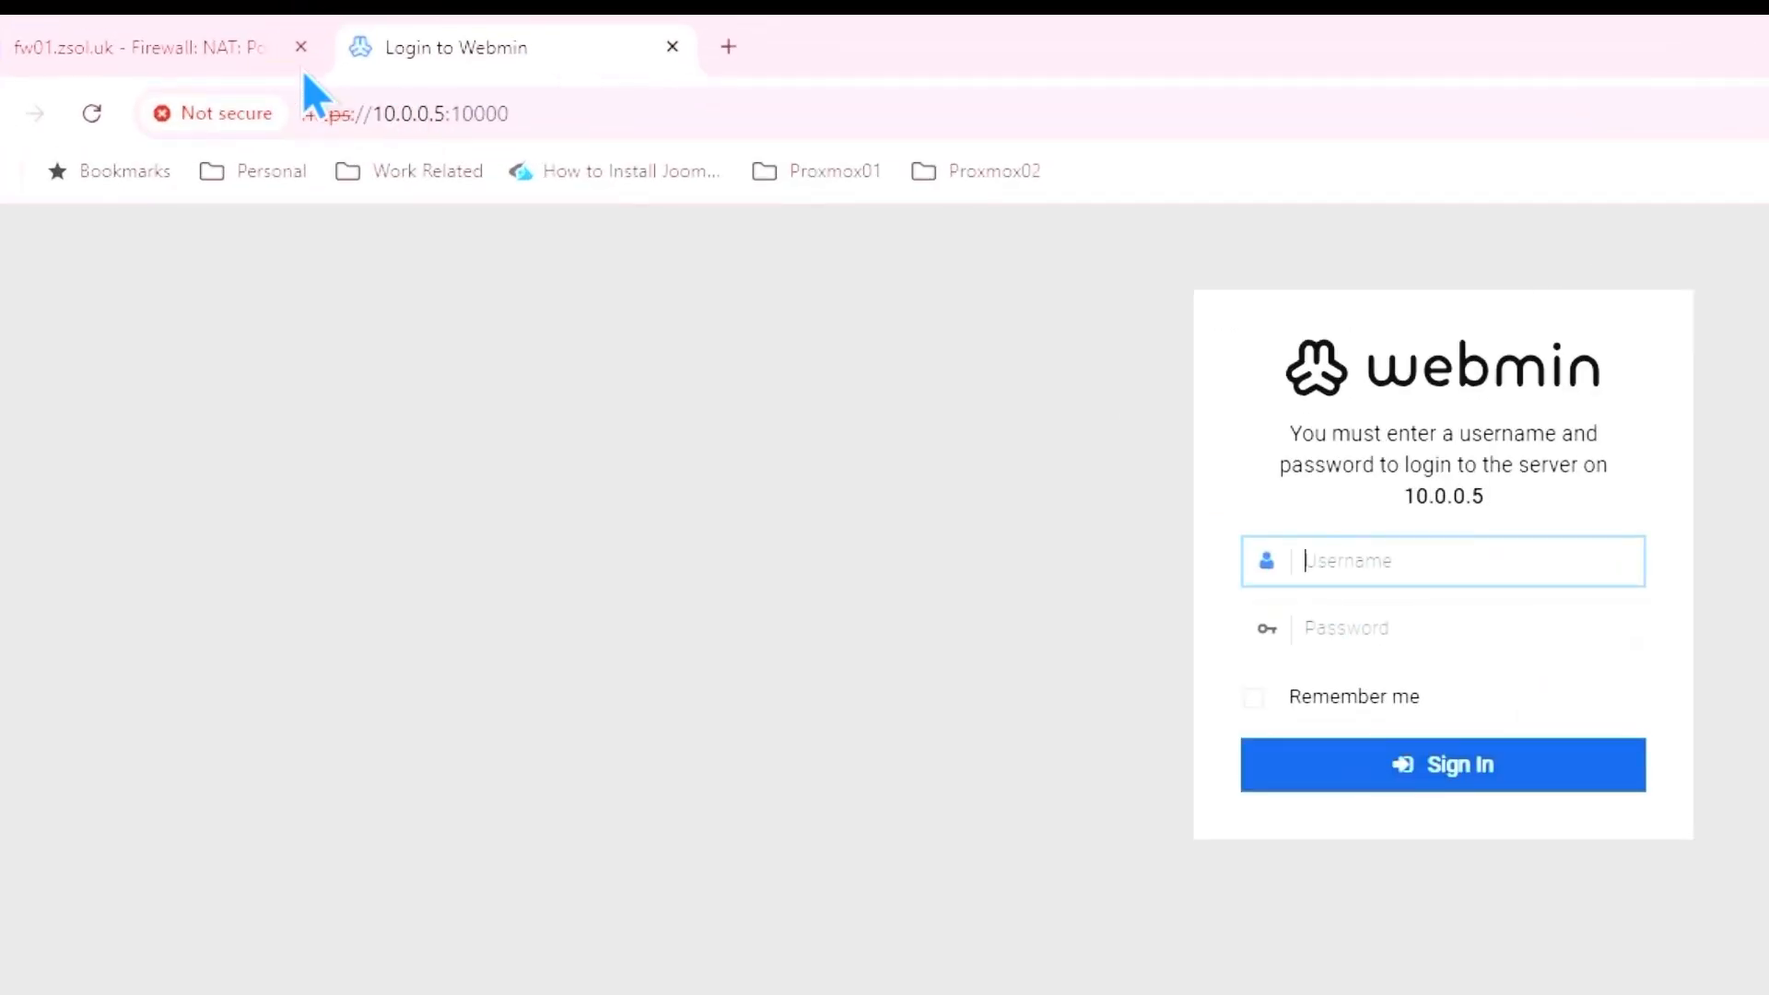
{"action": "left_click", "coordinate": [192, 59]}
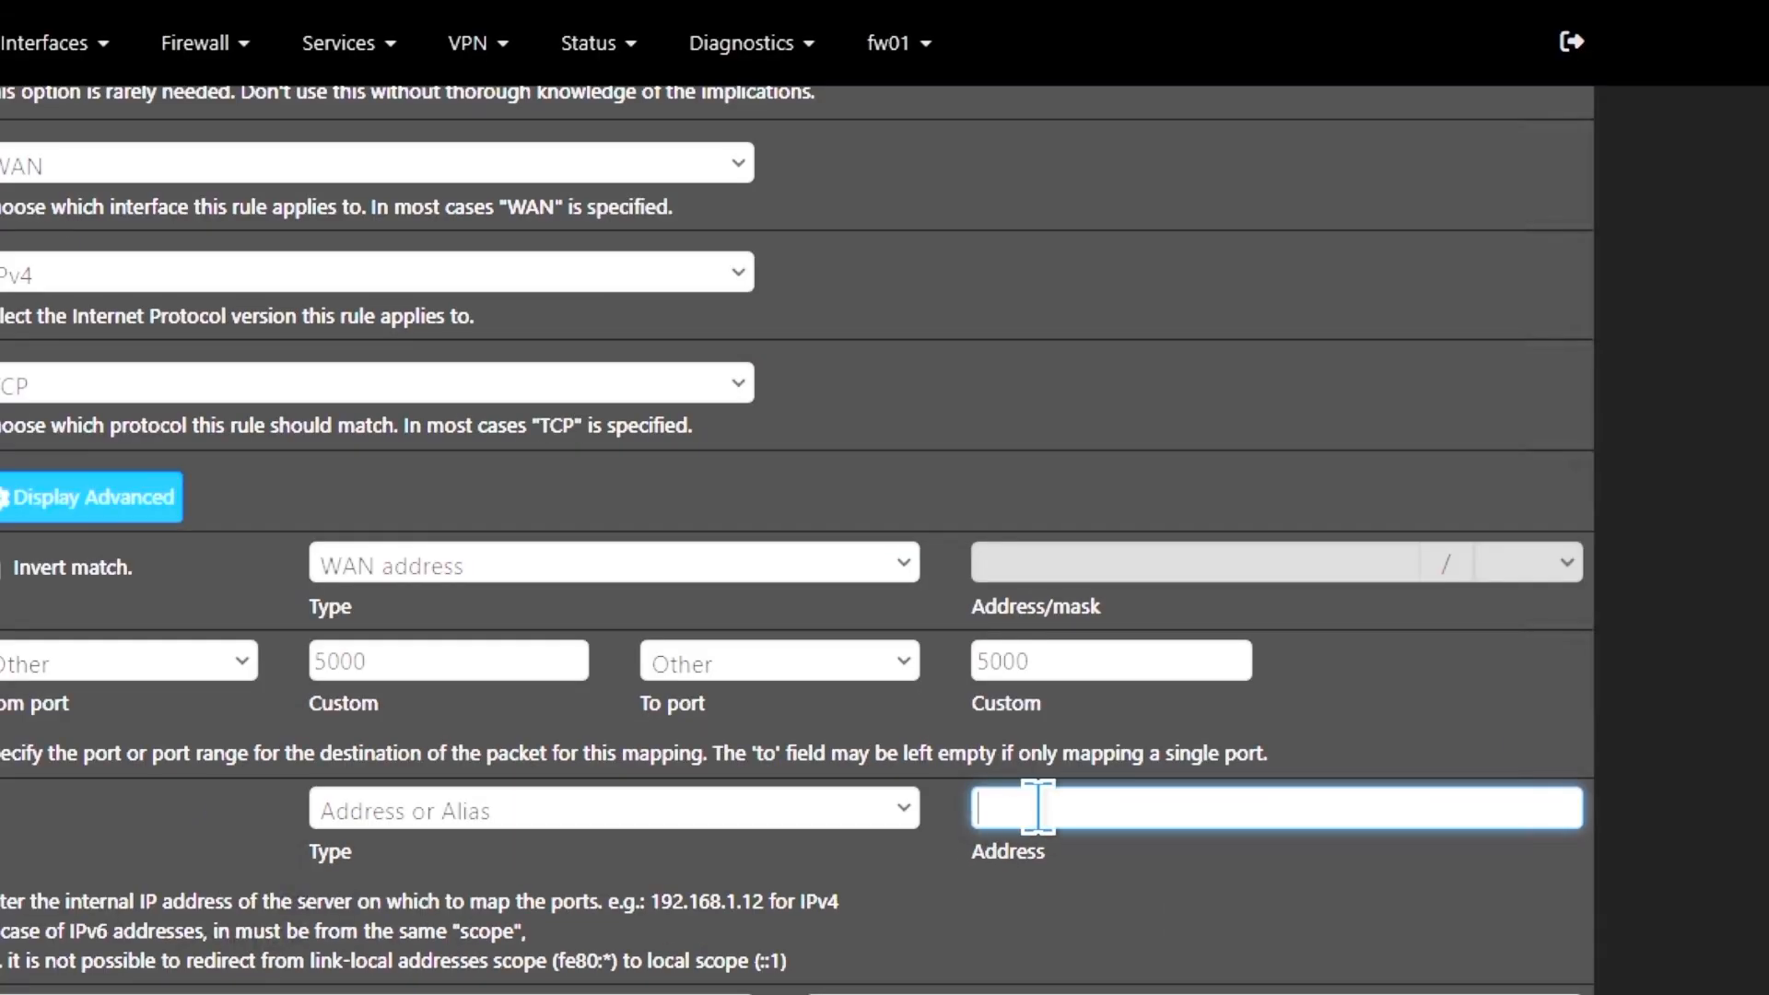
{"action": "type", "text": "10.0.0.5"}
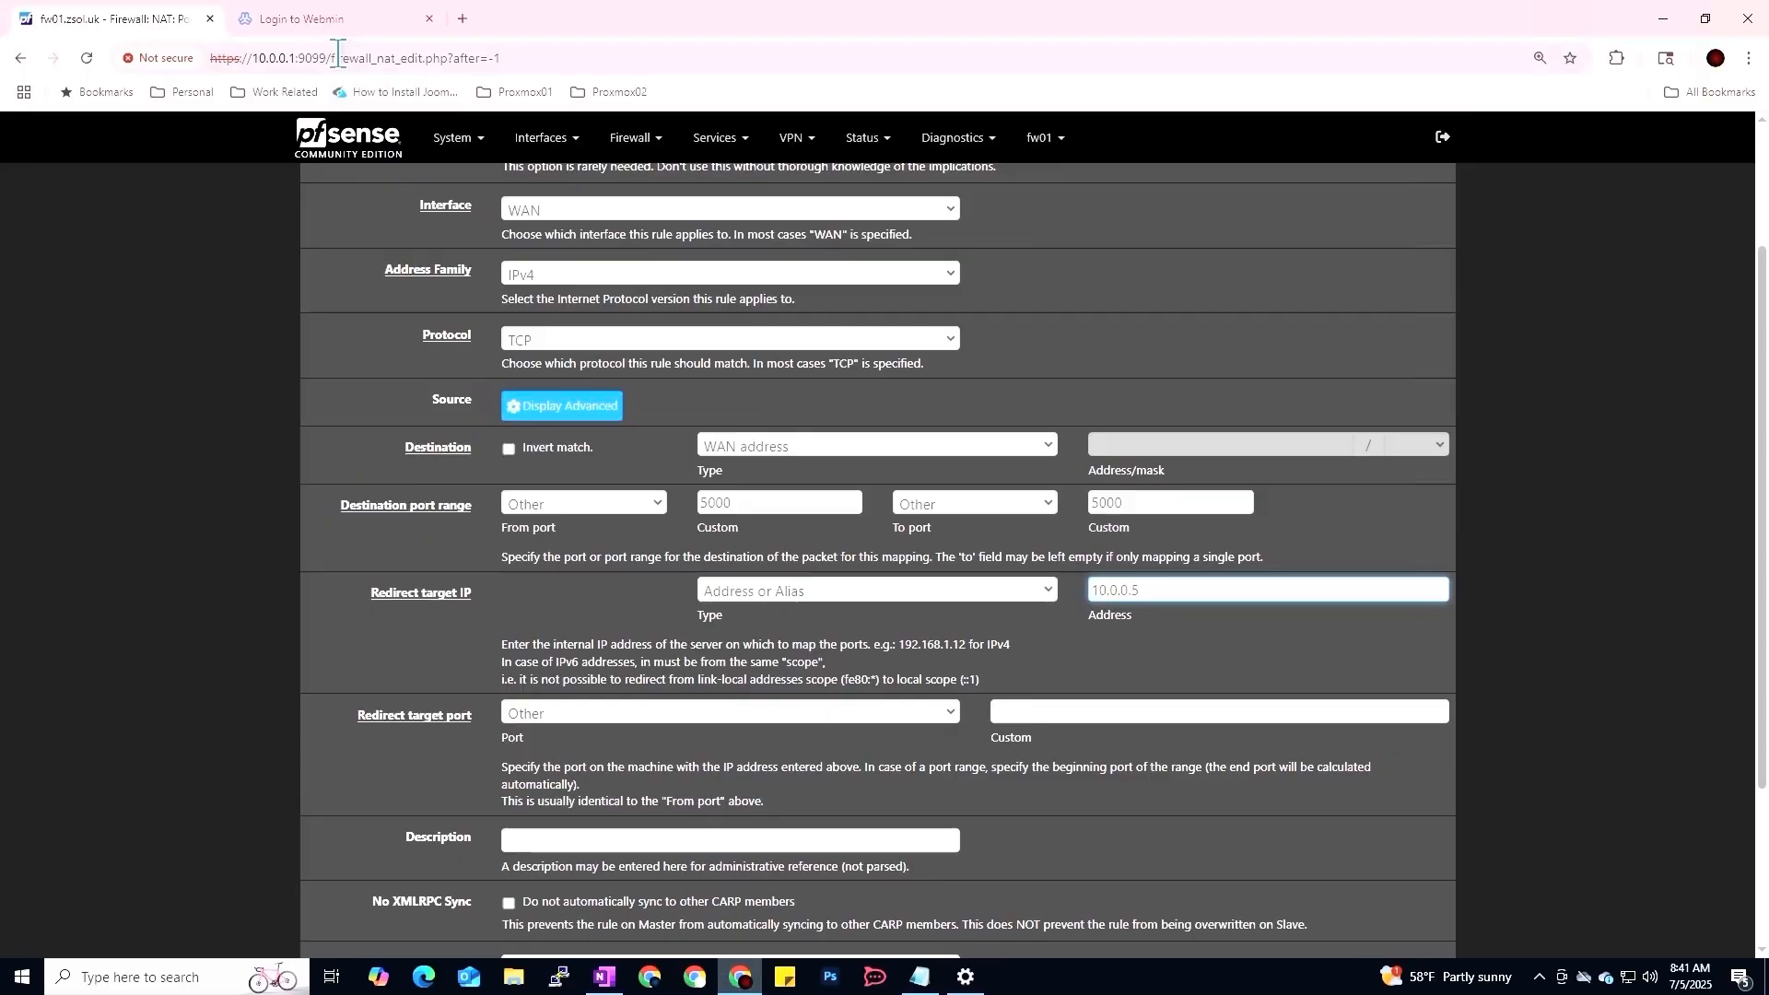
Copy port 10000 from the Webmin page's URL and paste it as the custom redirect target port
{"action": "left_click", "coordinate": [304, 18]}
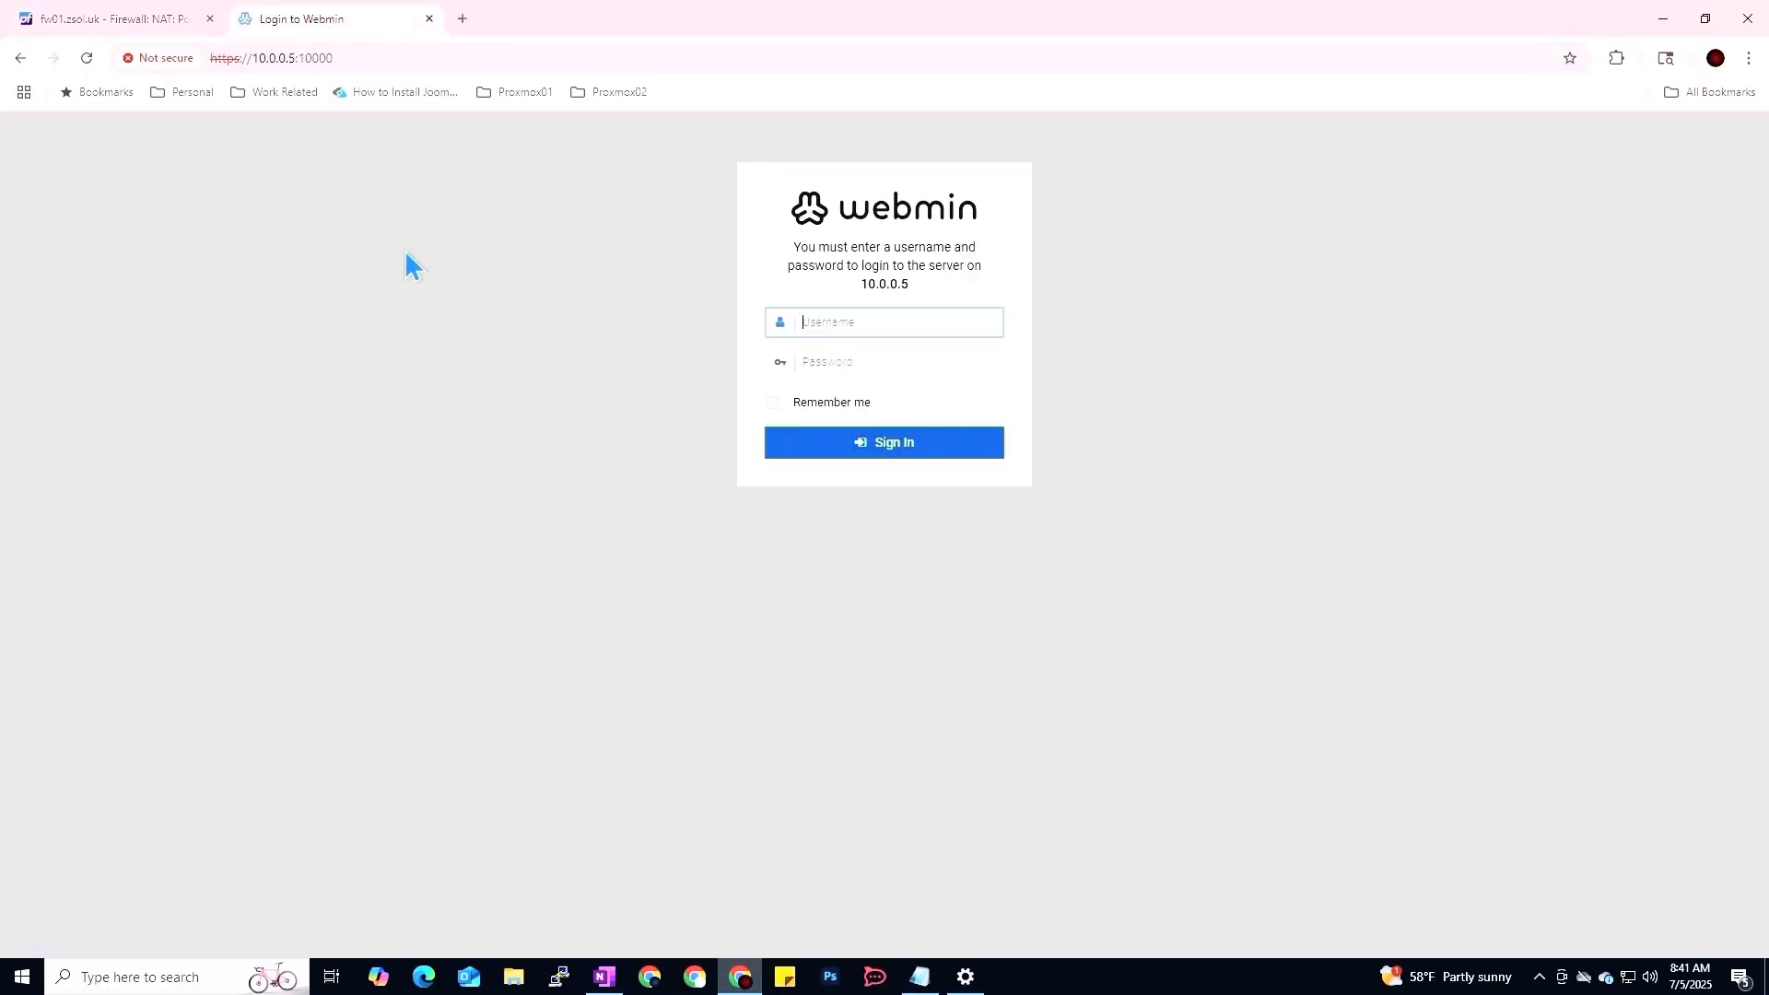
{"action": "left_click_drag", "start_coordinate": [512, 176], "coordinate": [624, 181]}
{"action": "key", "text": "ctrl+c"}
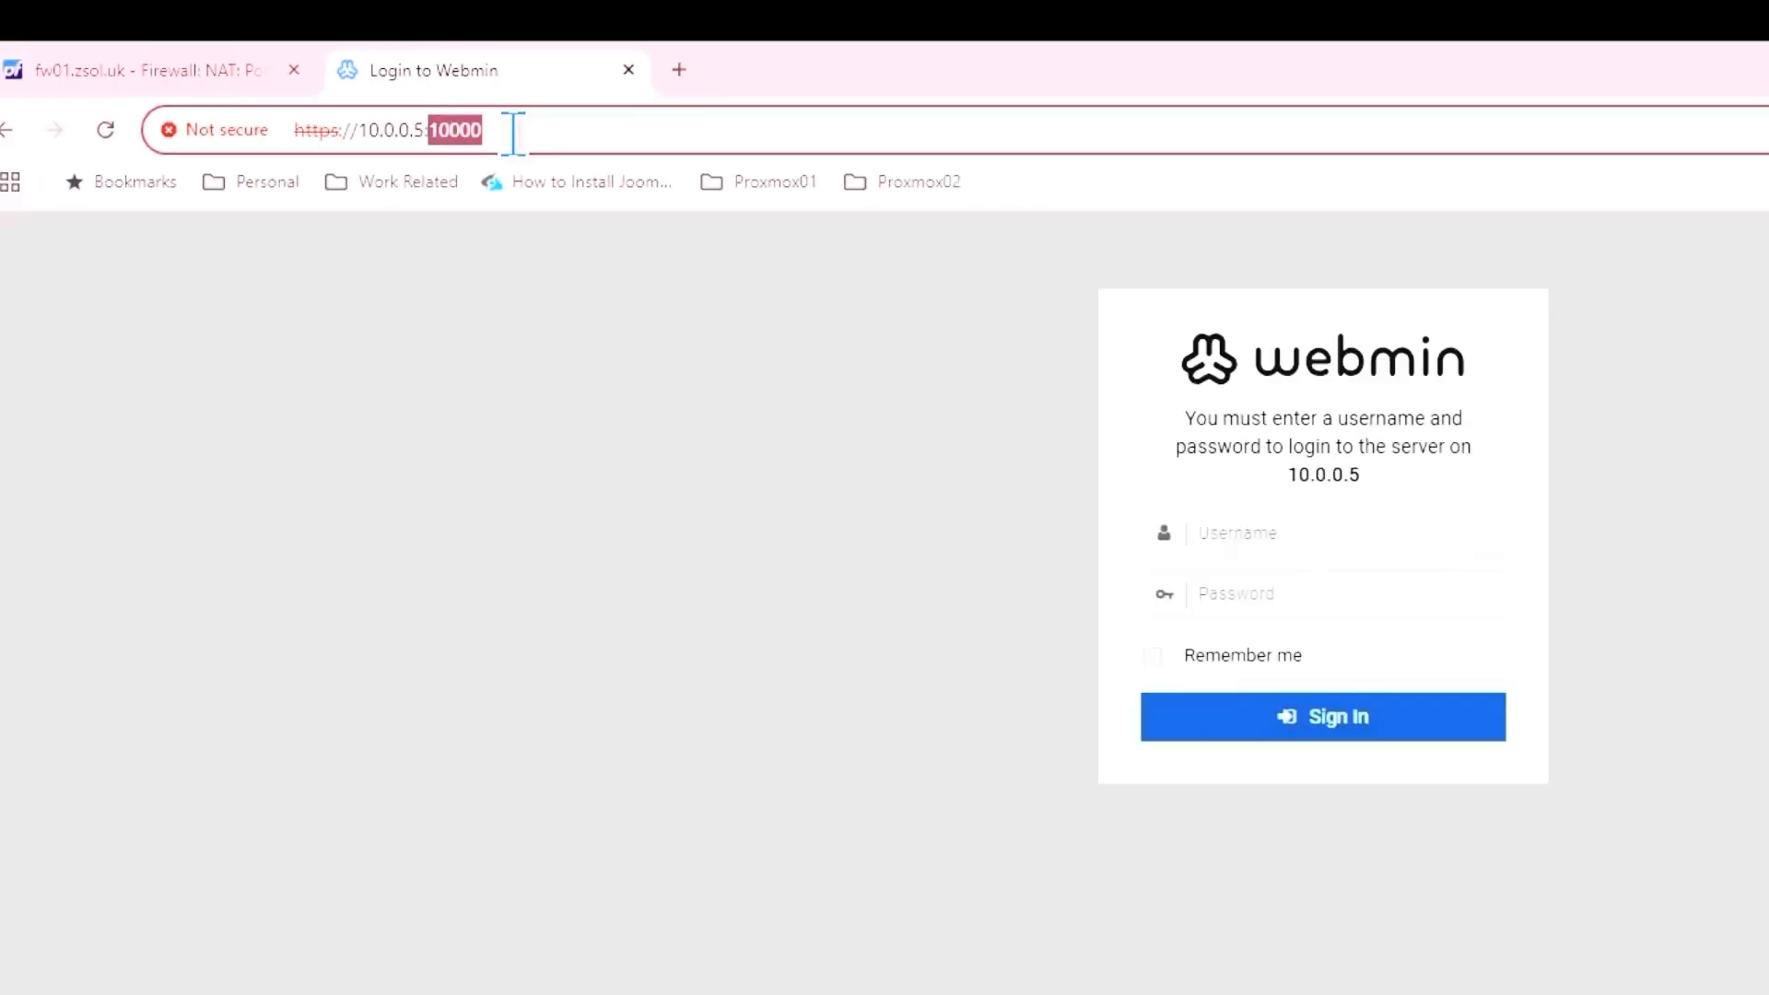
{"action": "left_click", "coordinate": [78, 99]}
{"action": "left_click", "coordinate": [1136, 679]}
{"action": "key", "text": "ctrl+v"}
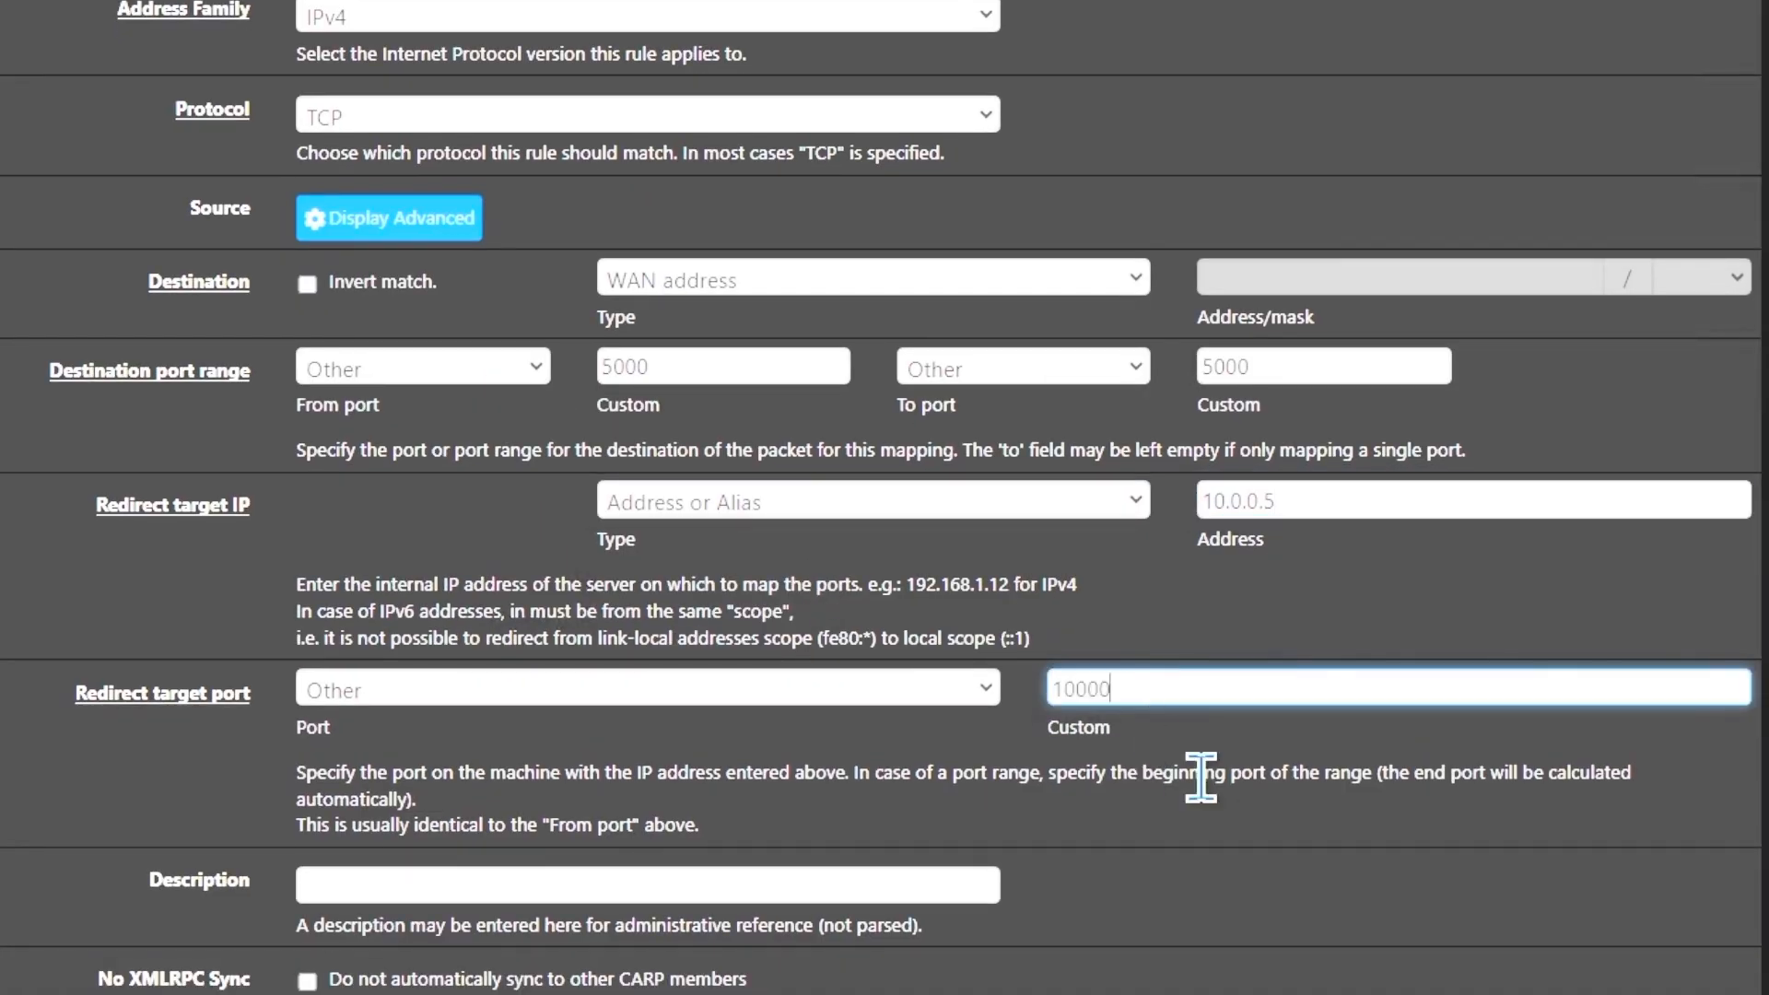
Save the rule with the description "Port Forward for My webserver" and apply the NAT changes
{"action": "scroll", "coordinate": [700, 912], "scroll_direction": "down", "scroll_amount": 3}
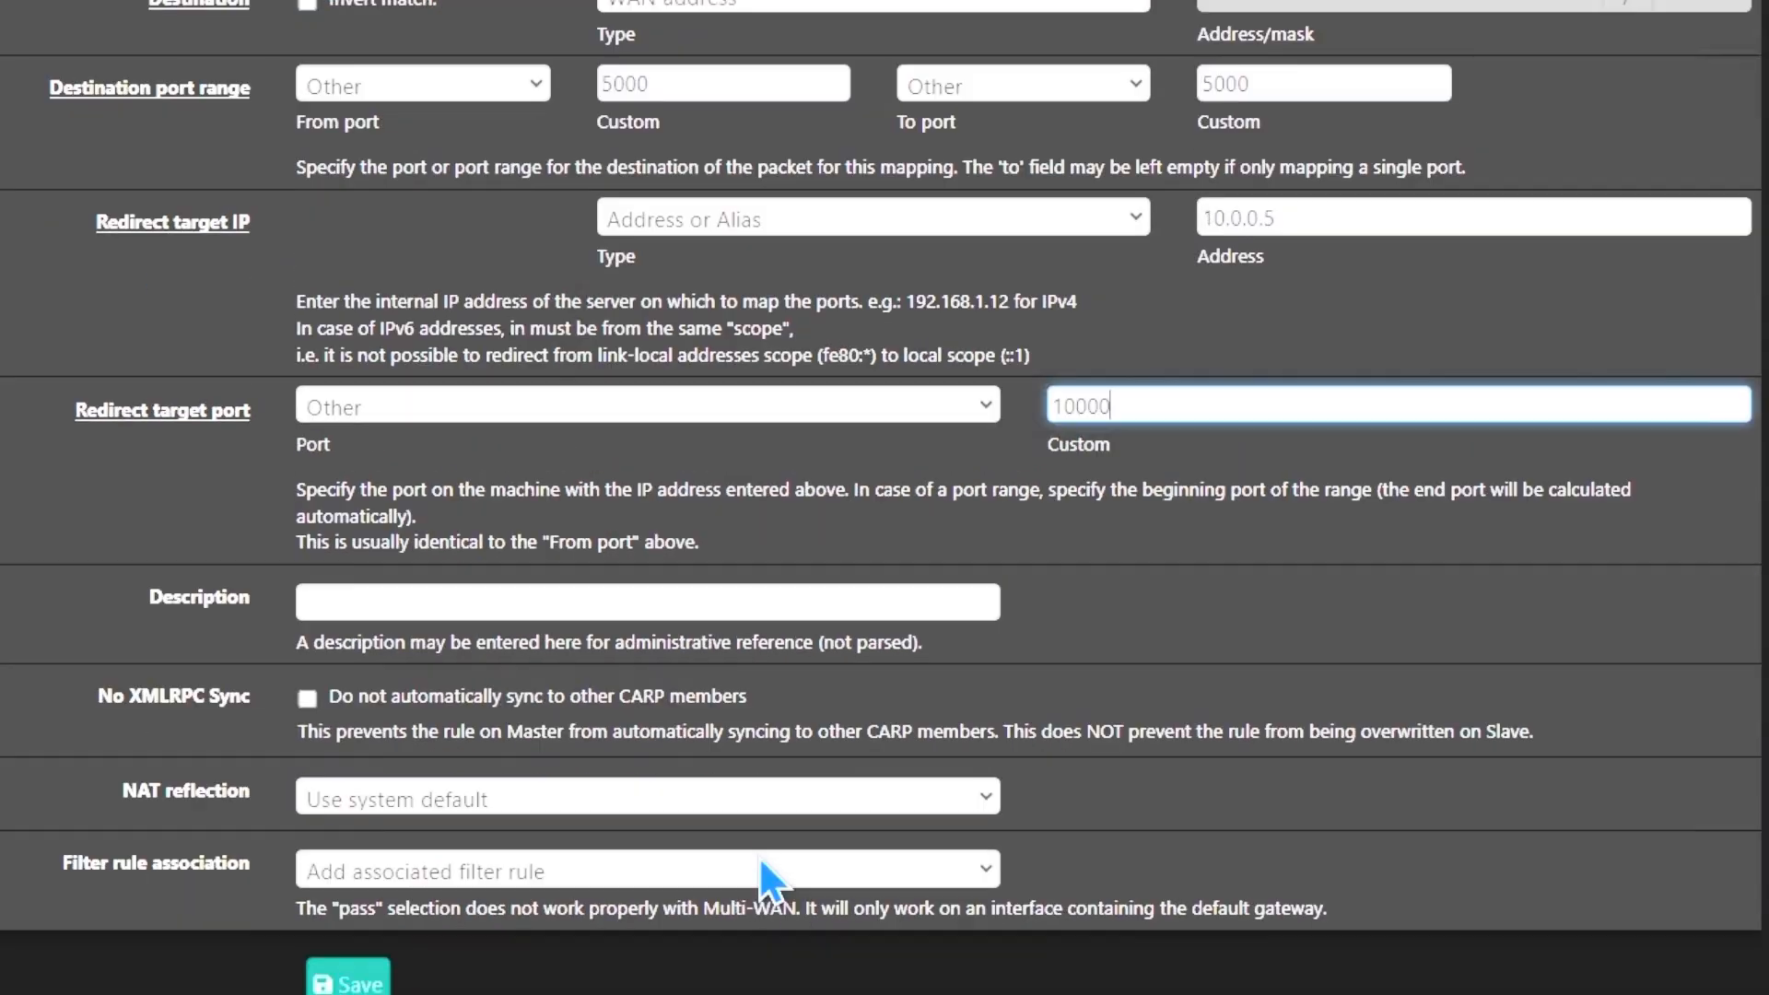
{"action": "left_click", "coordinate": [550, 600]}
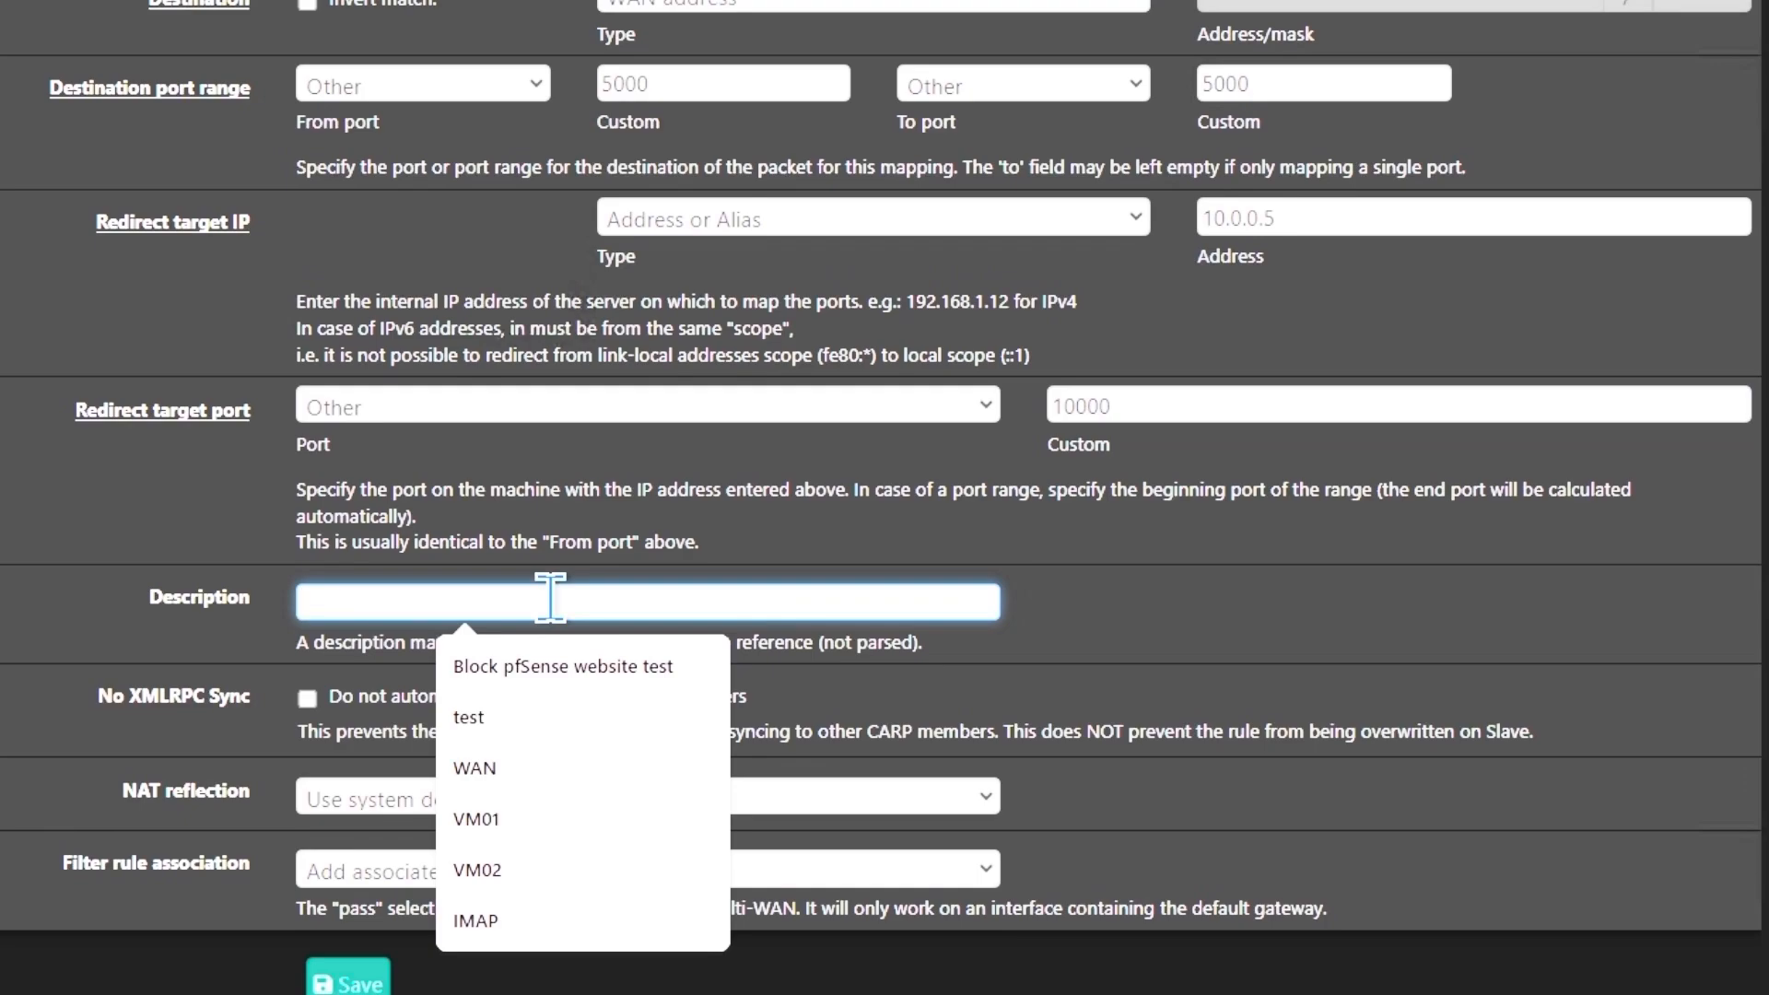
{"action": "type", "text": "Port Forw"}
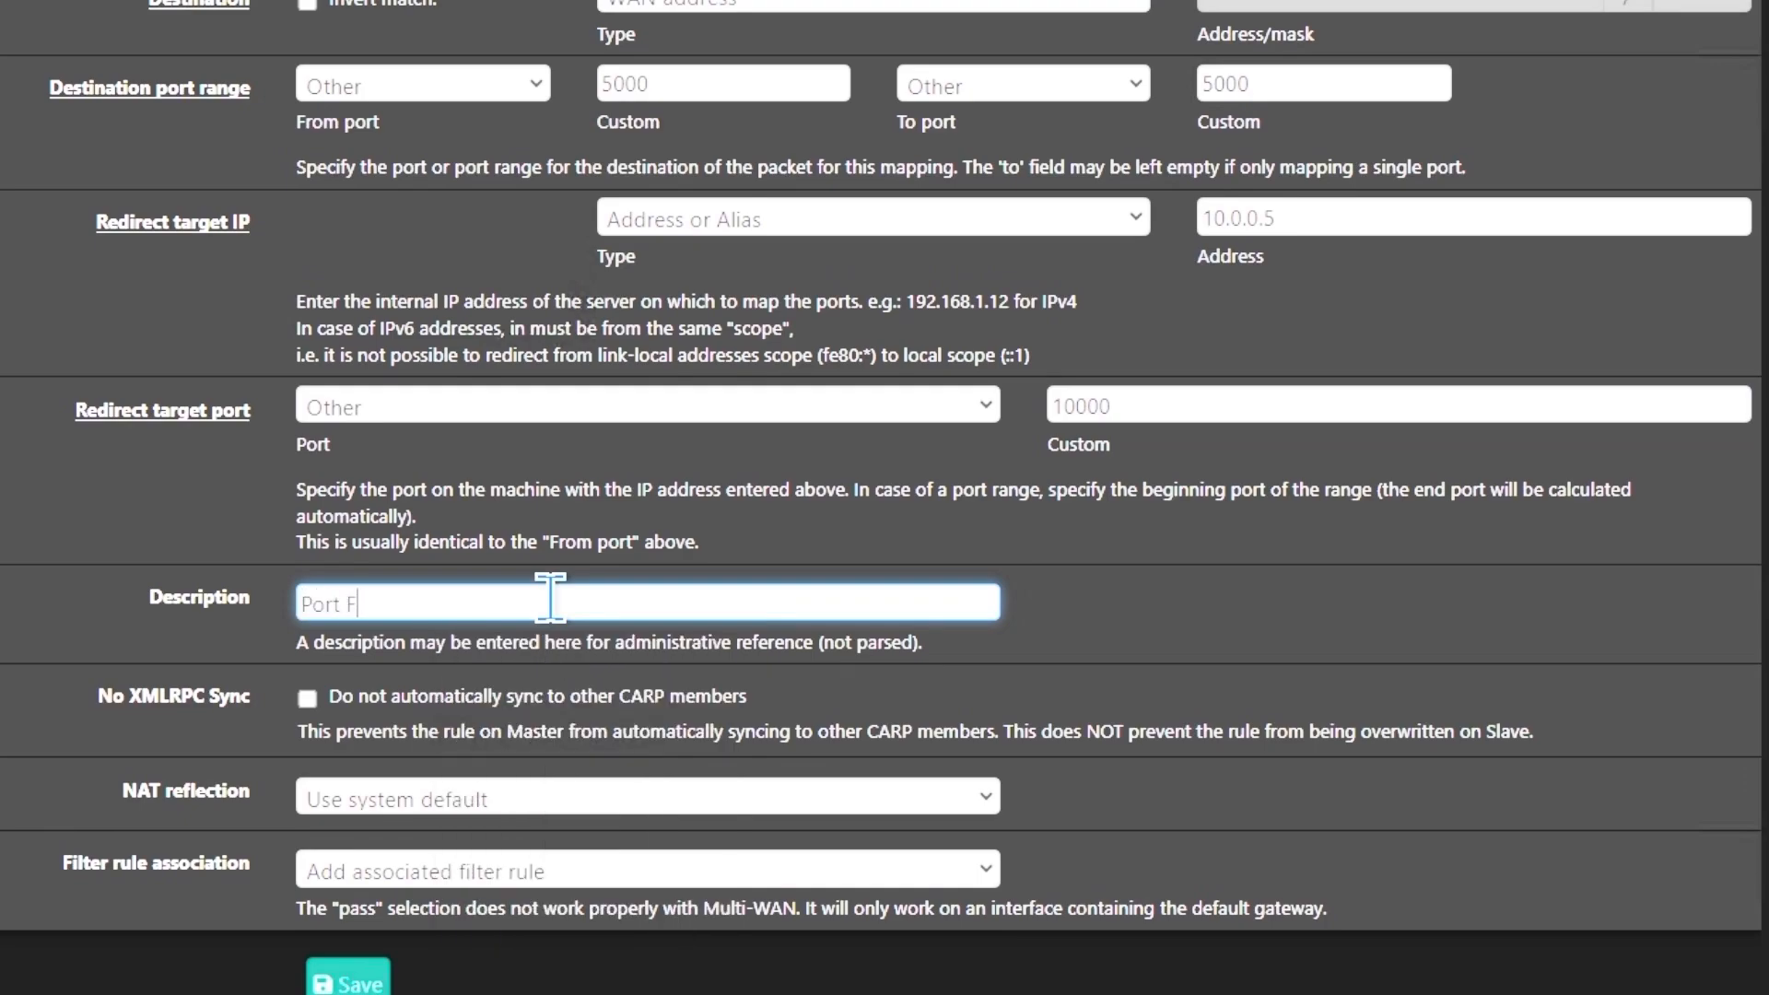
{"action": "type", "text": "ard for My webserver"}
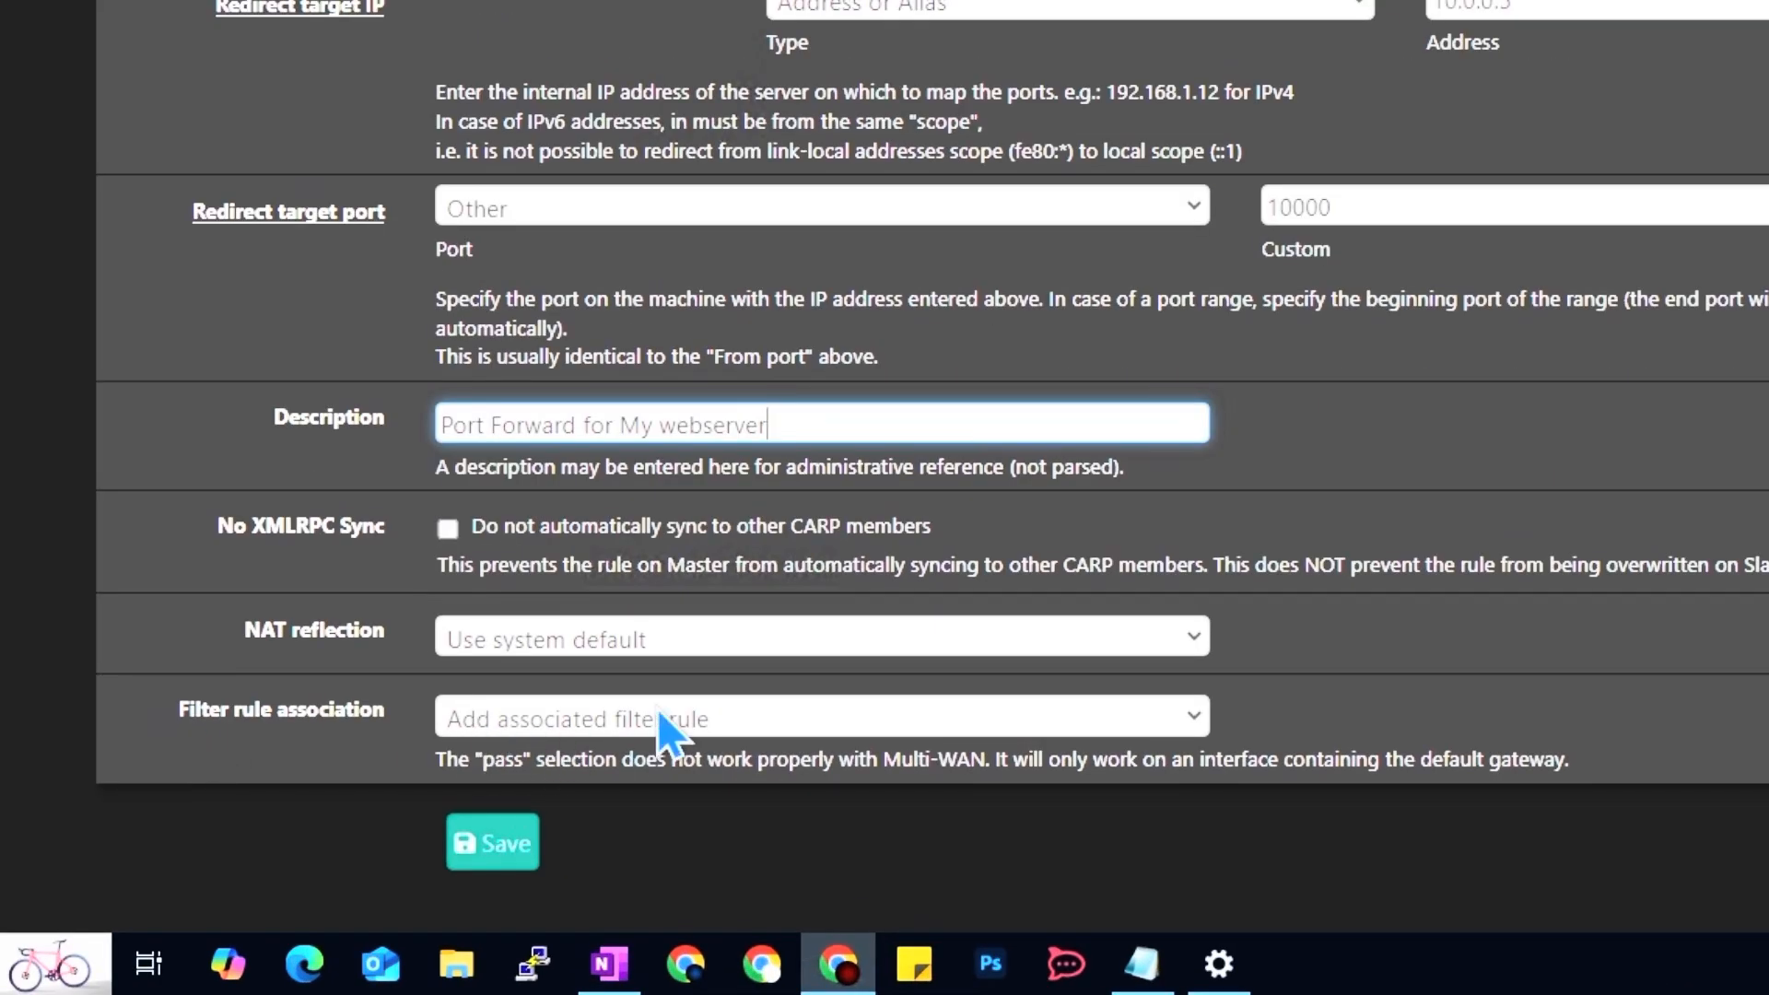
{"action": "left_click", "coordinate": [504, 867]}
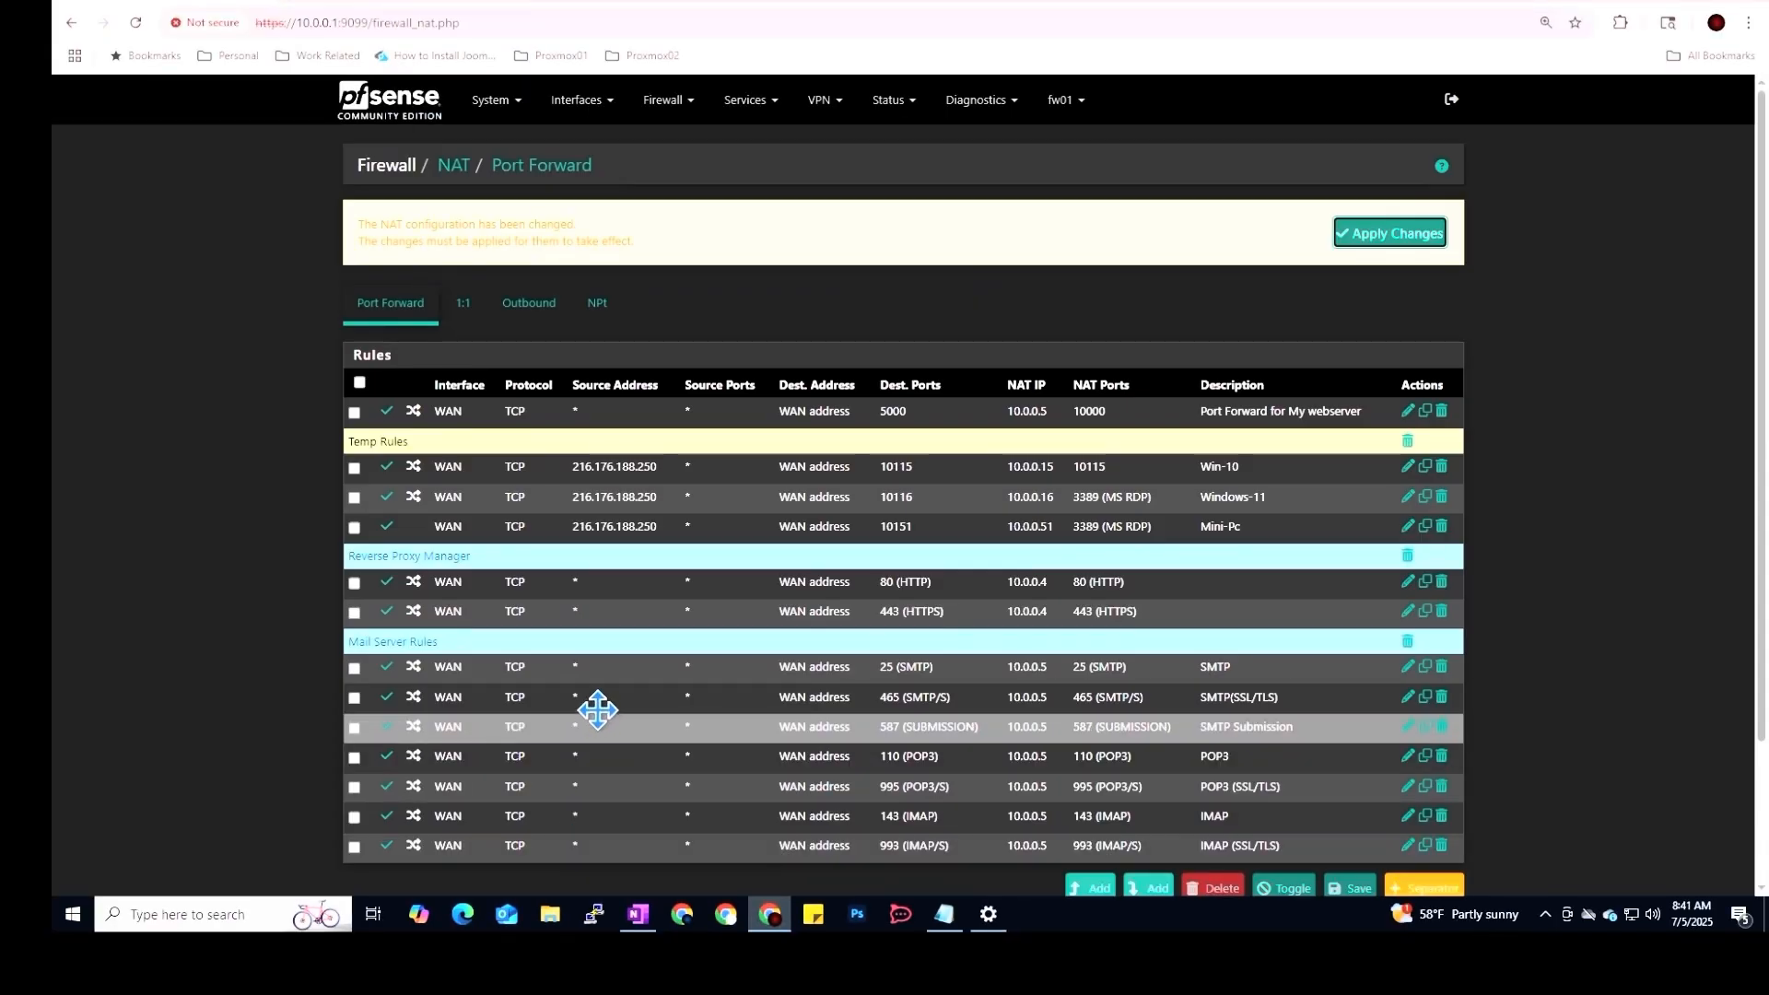
{"action": "left_click", "coordinate": [1378, 241]}
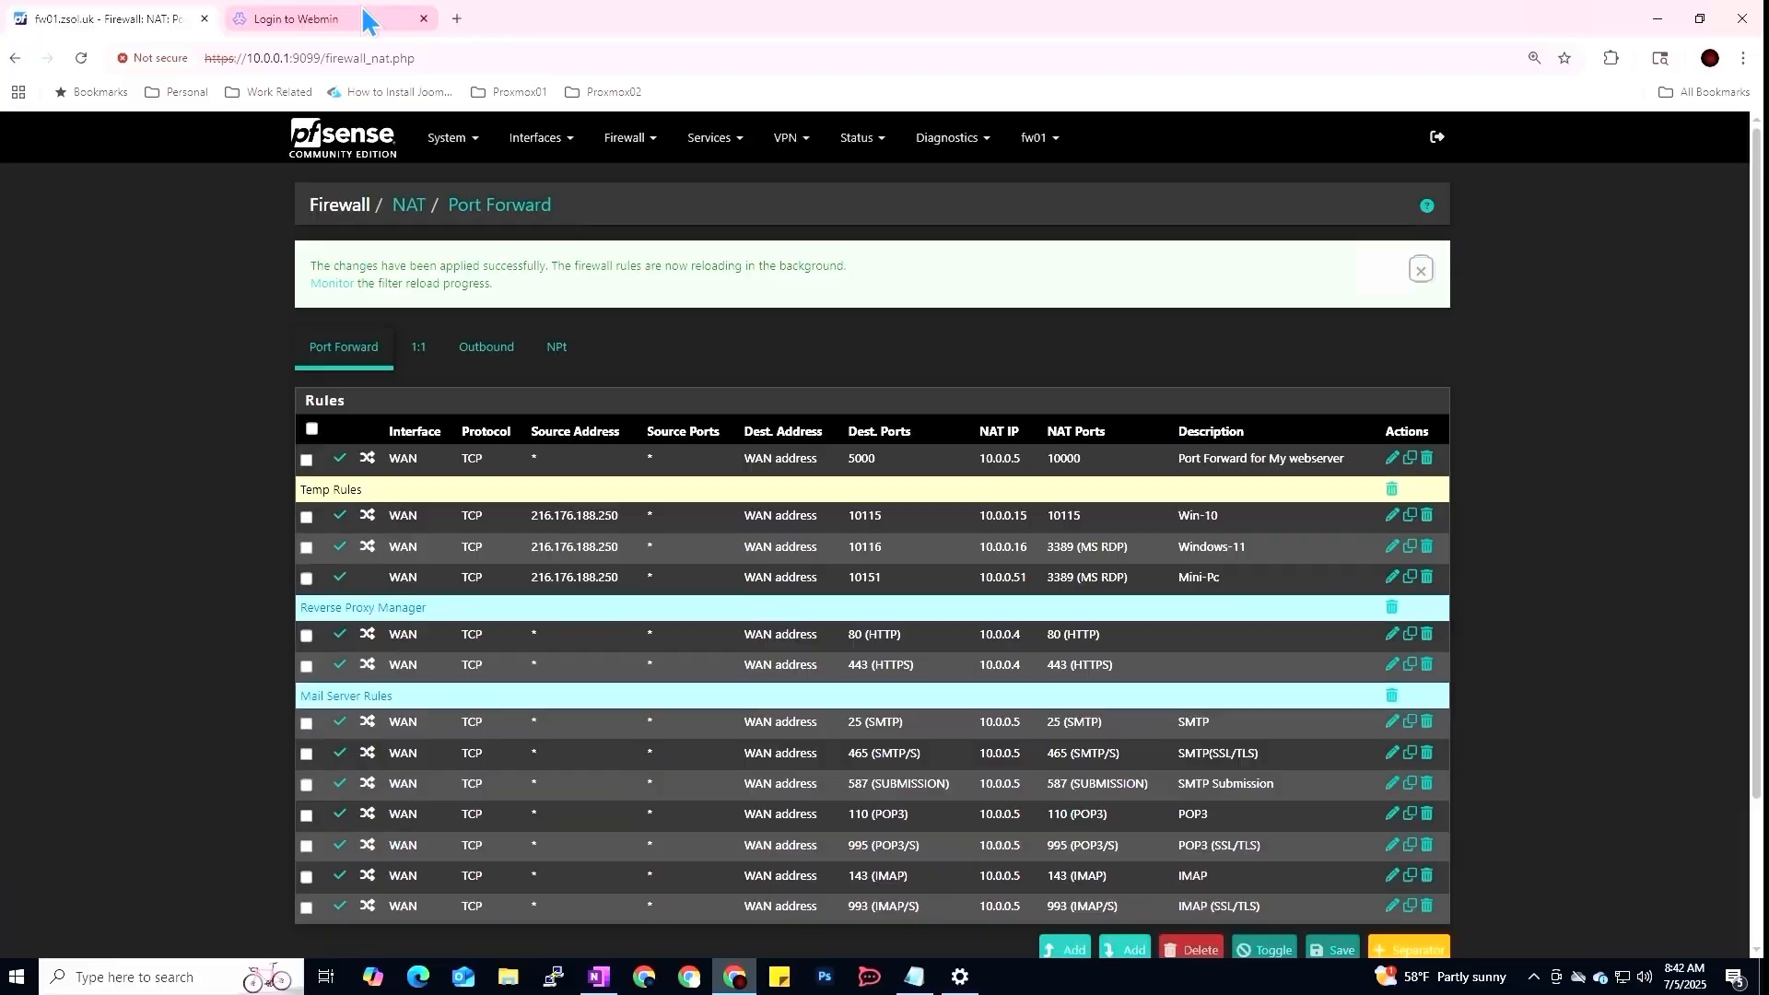
View the Webmin login page's internal address and return to the pfSense port forward rules
{"action": "left_click", "coordinate": [365, 13]}
{"action": "left_click", "coordinate": [160, 20]}
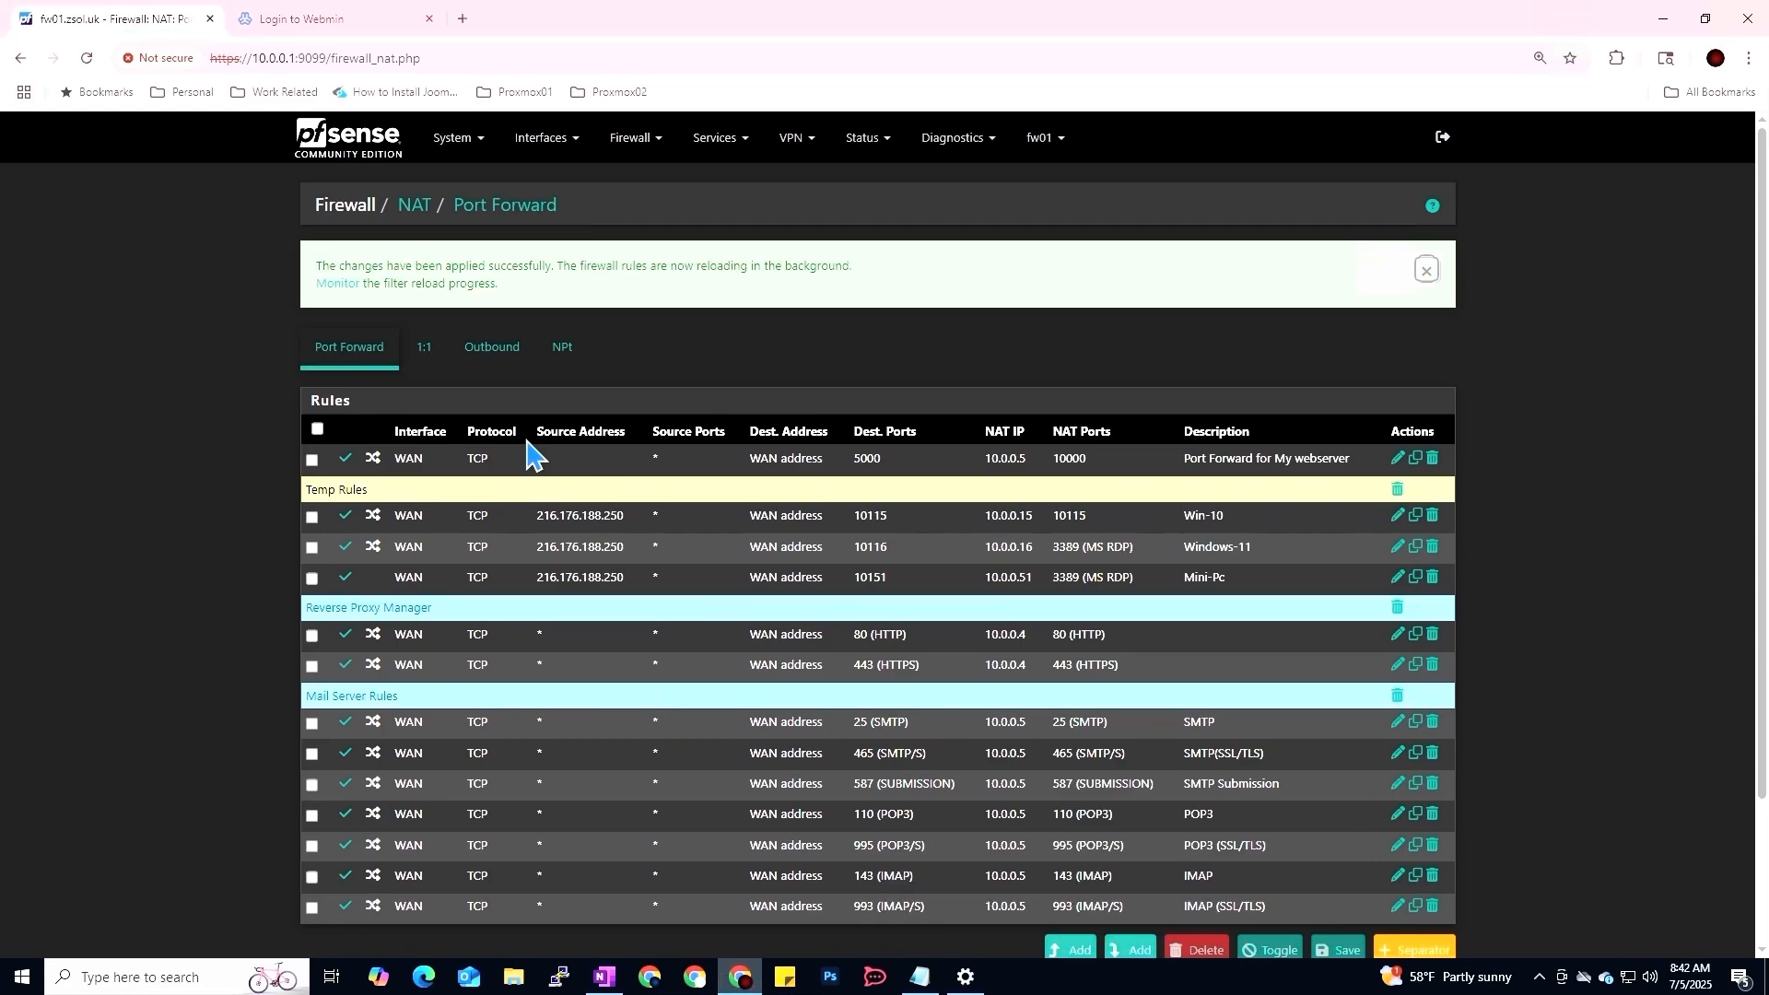
{"action": "mouse_move", "coordinate": [1557, 15]}
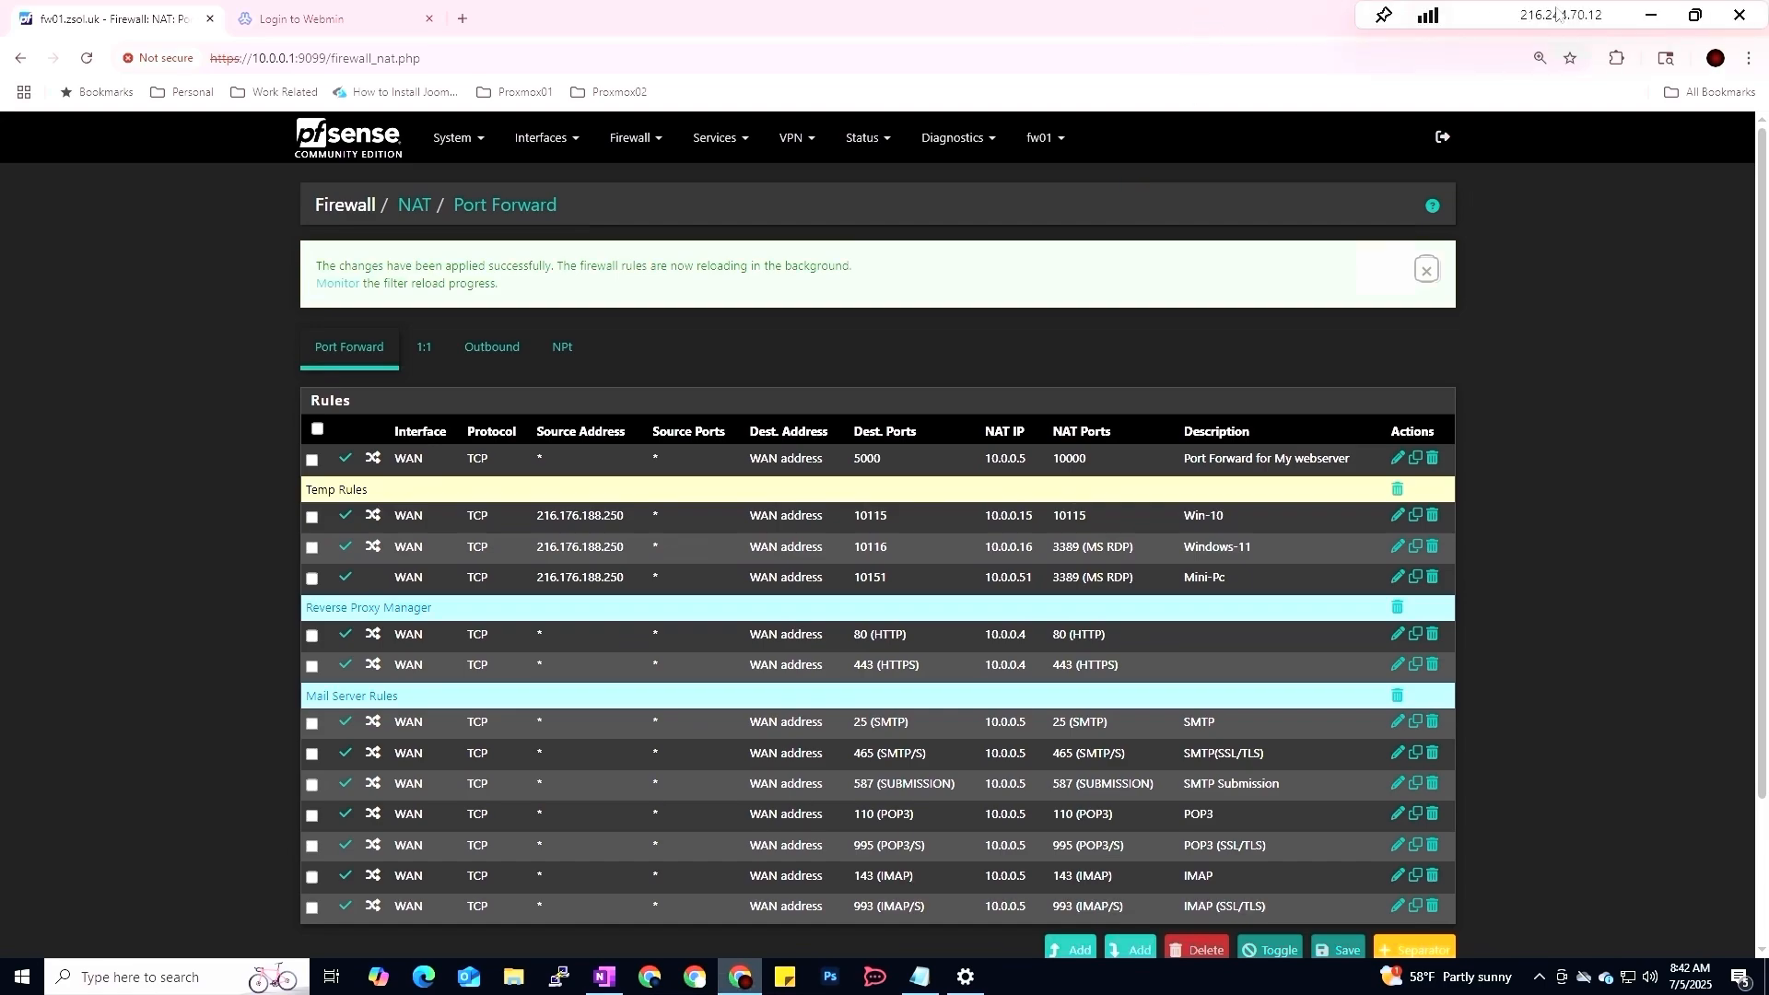
{"action": "left_click", "coordinate": [1651, 14]}
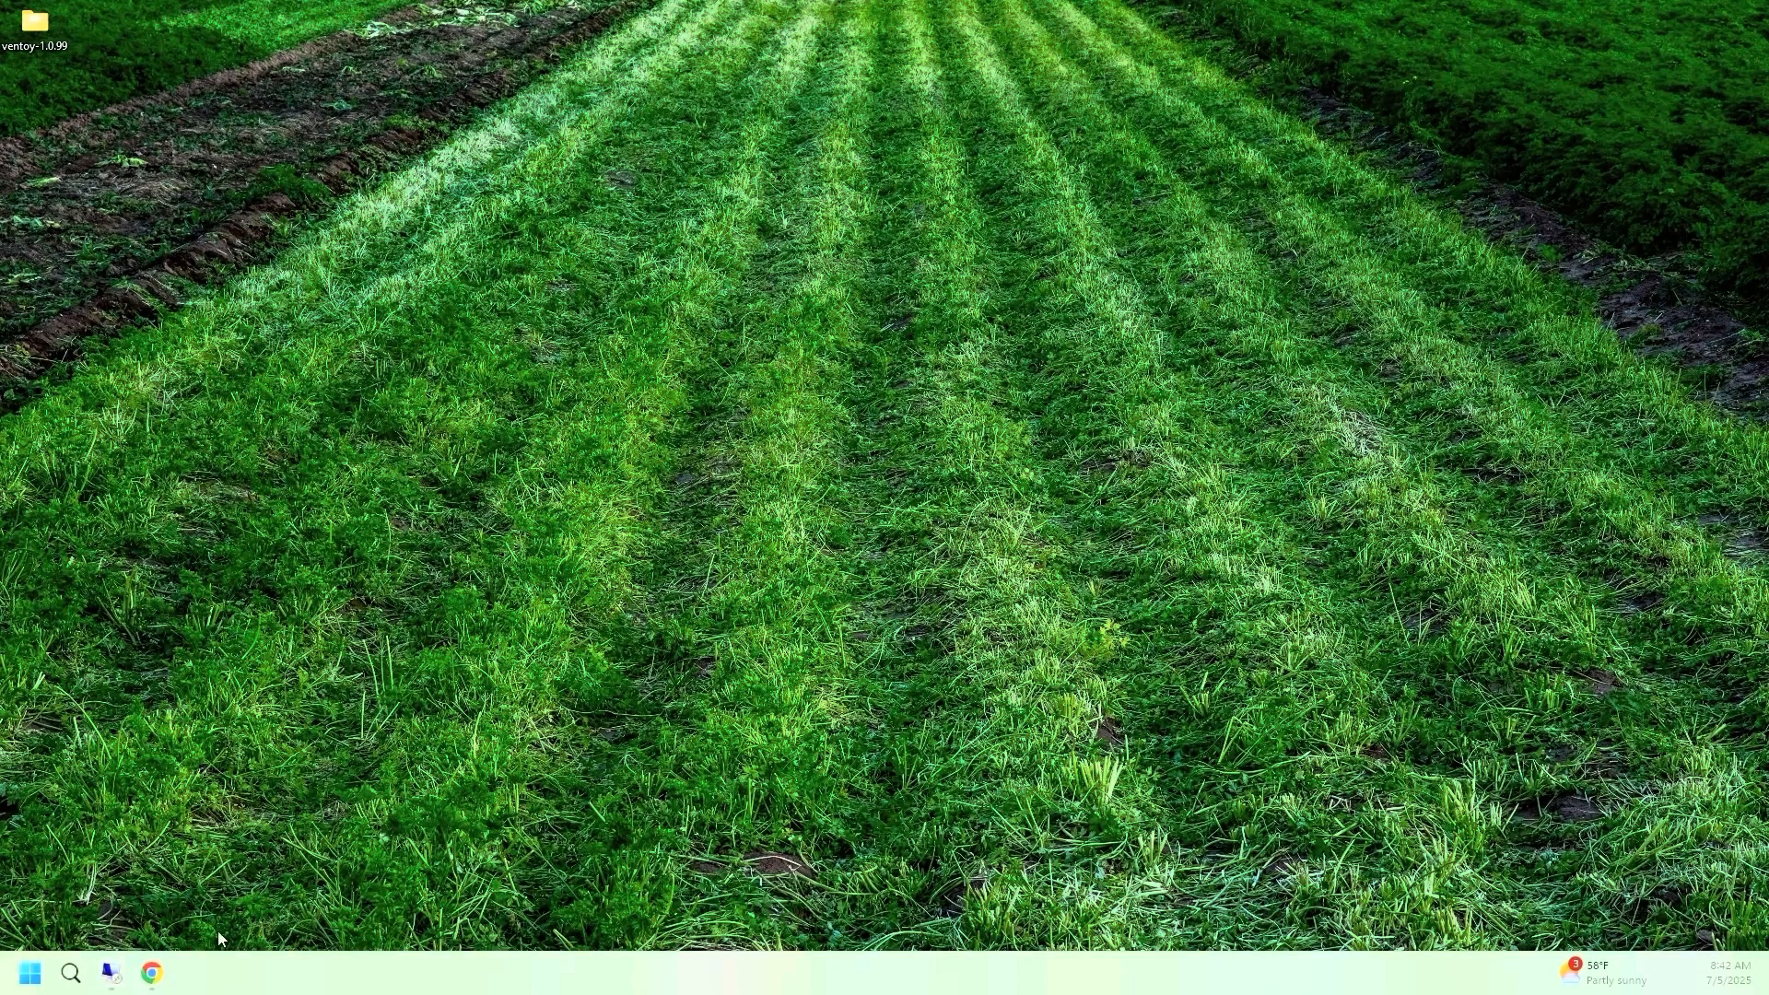
{"action": "left_click", "coordinate": [152, 973]}
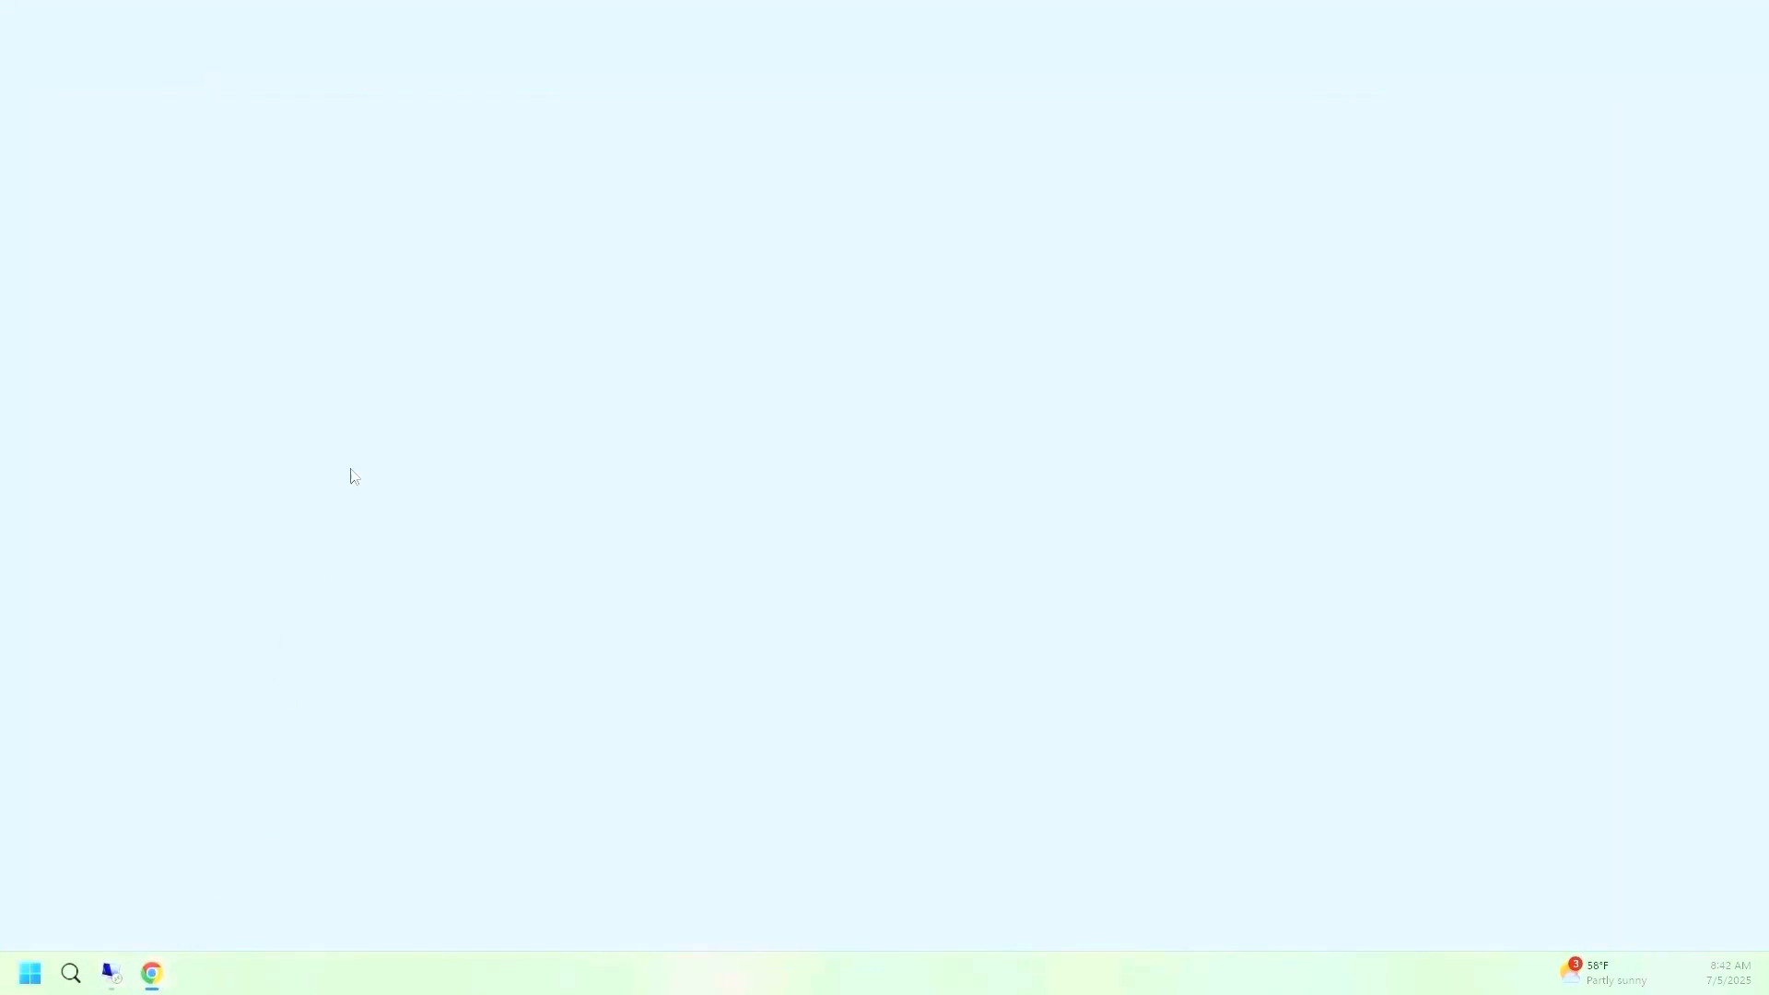
{"action": "left_click", "coordinate": [377, 60]}
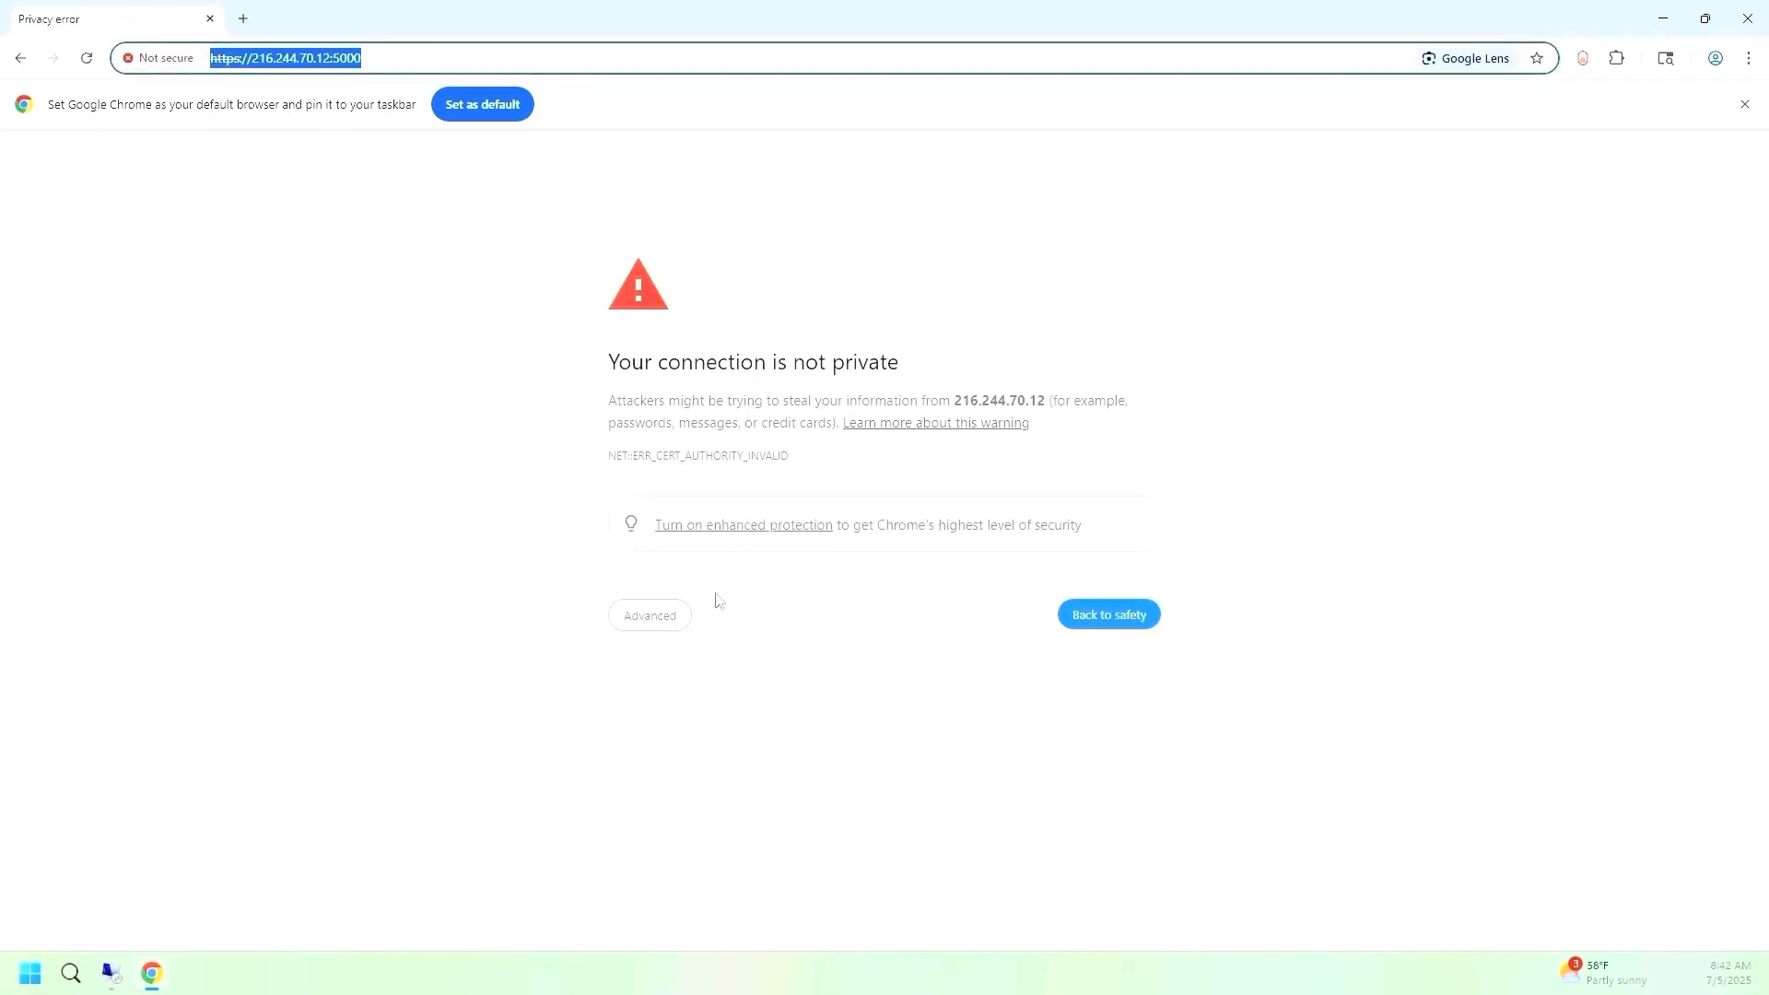
{"action": "left_click", "coordinate": [660, 622]}
{"action": "left_click", "coordinate": [700, 756]}
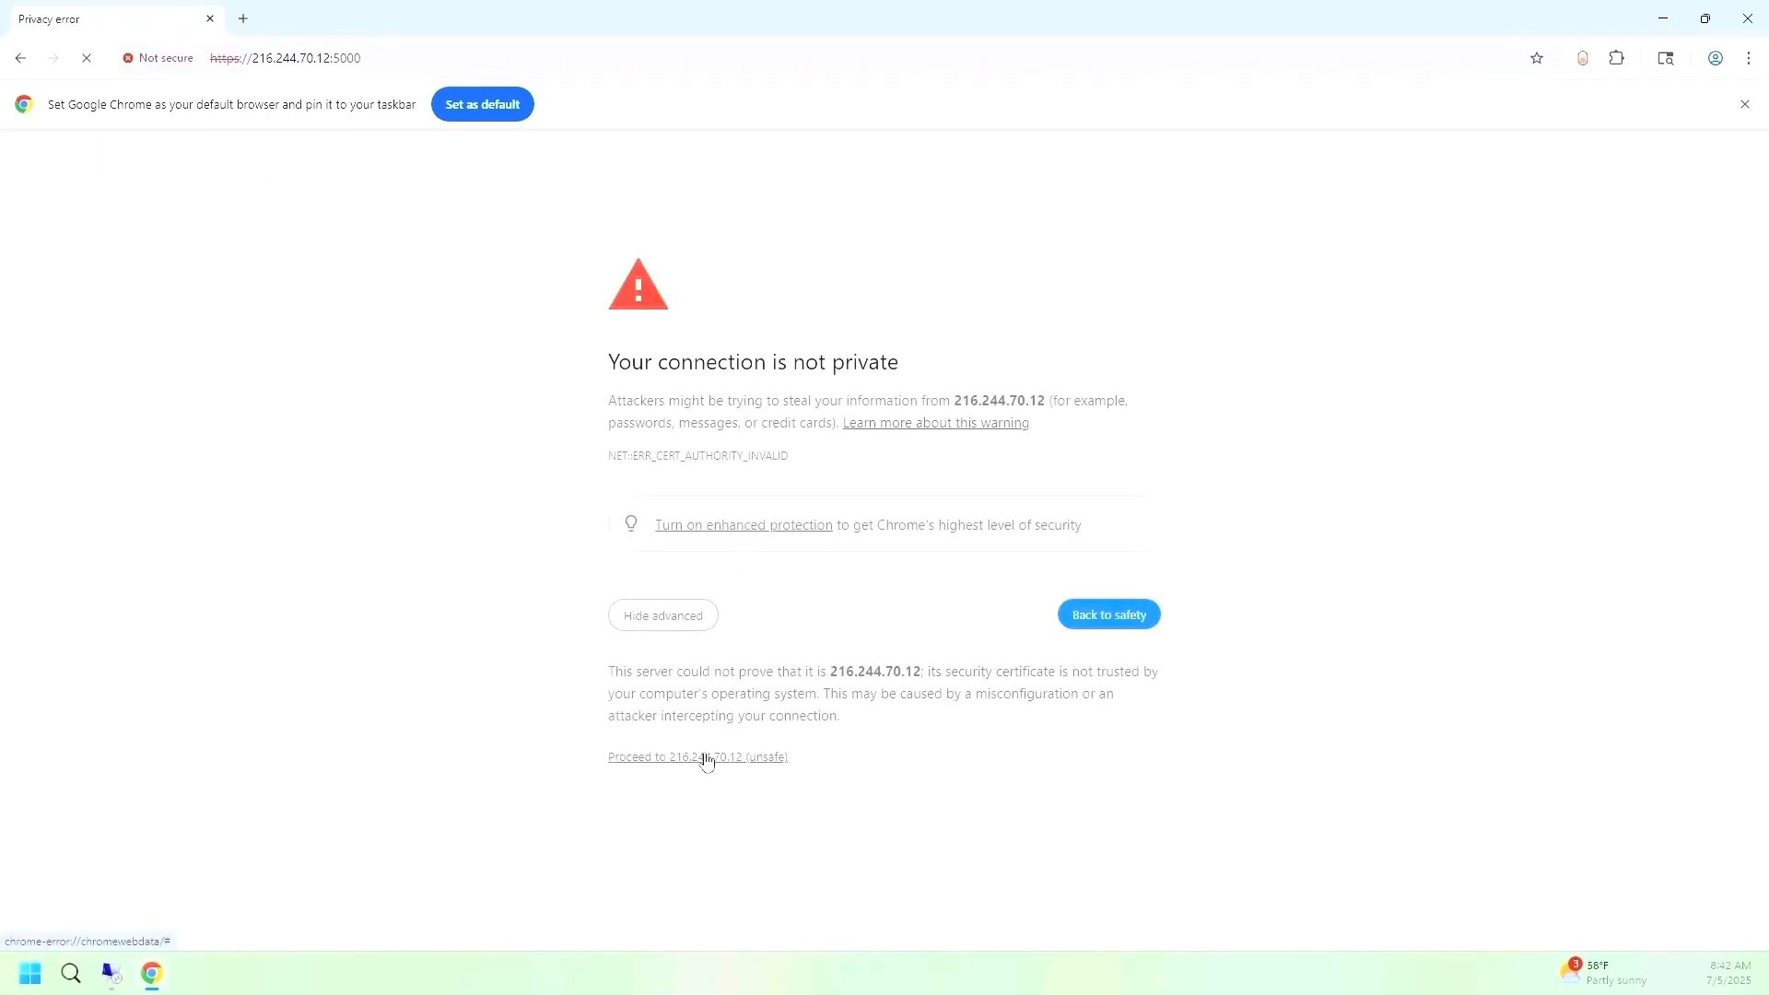